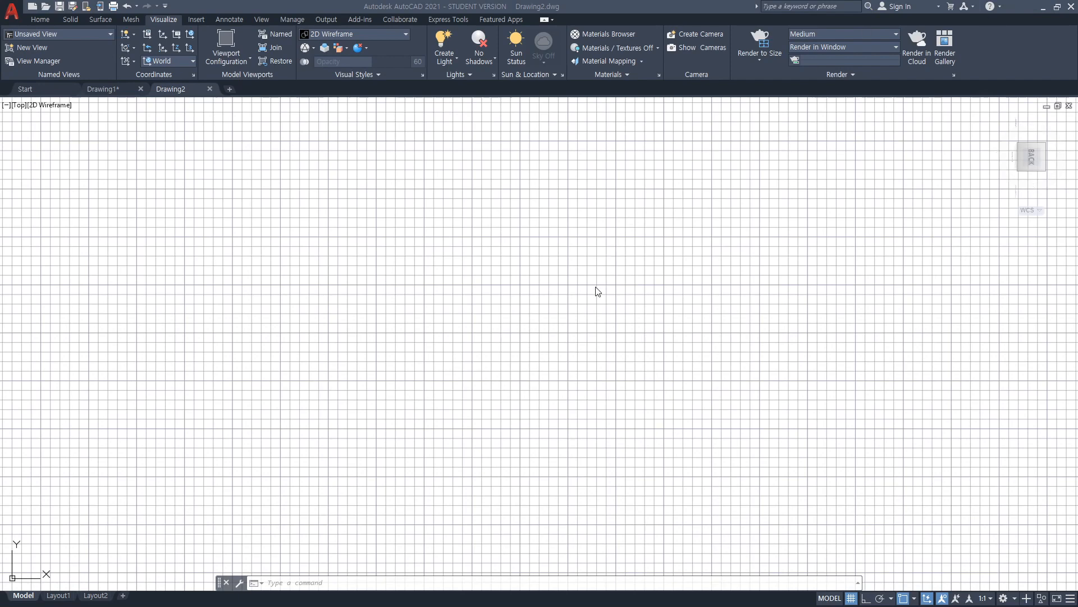
Model a freestanding solid cylinder with a base radius of about 293 and a height of about 650.
left_click(591, 322)
type("3dorbit")
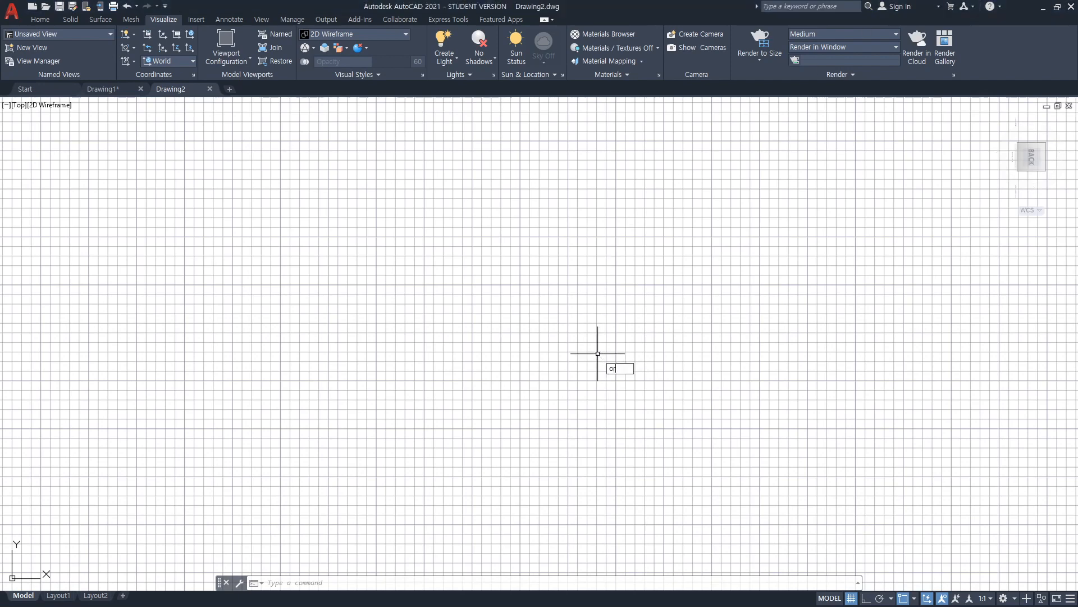
key("Return")
left_click_drag(723, 389, 566, 313)
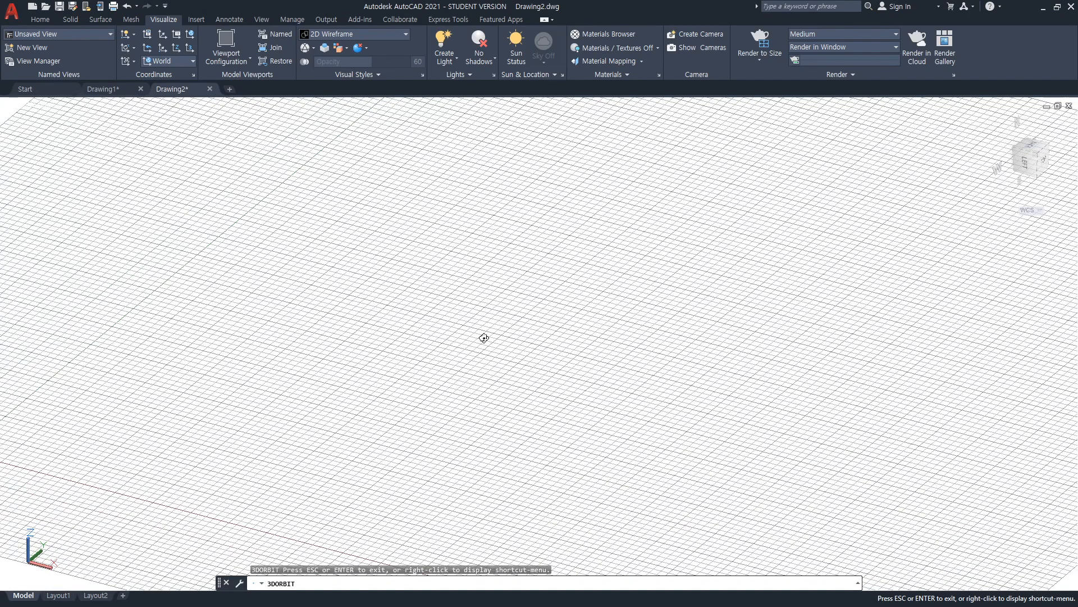
key("Escape")
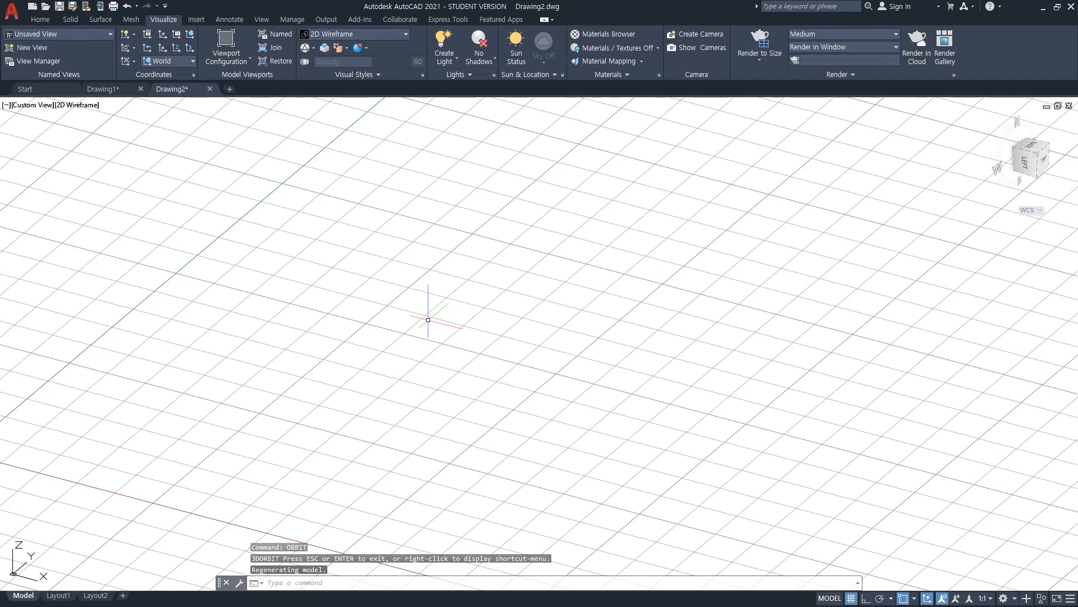
type("CYL")
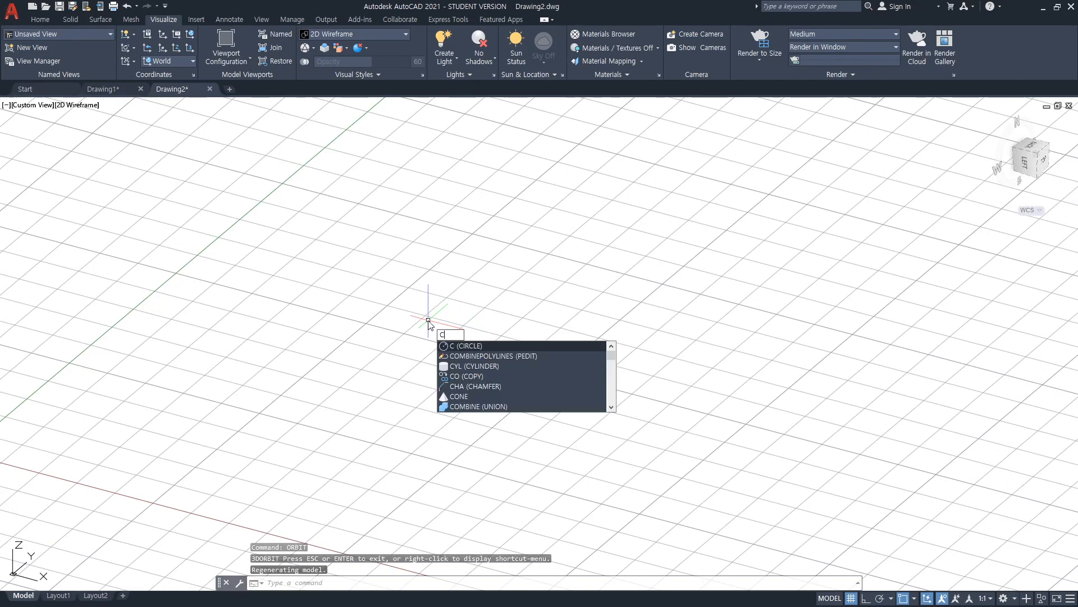
key("Return")
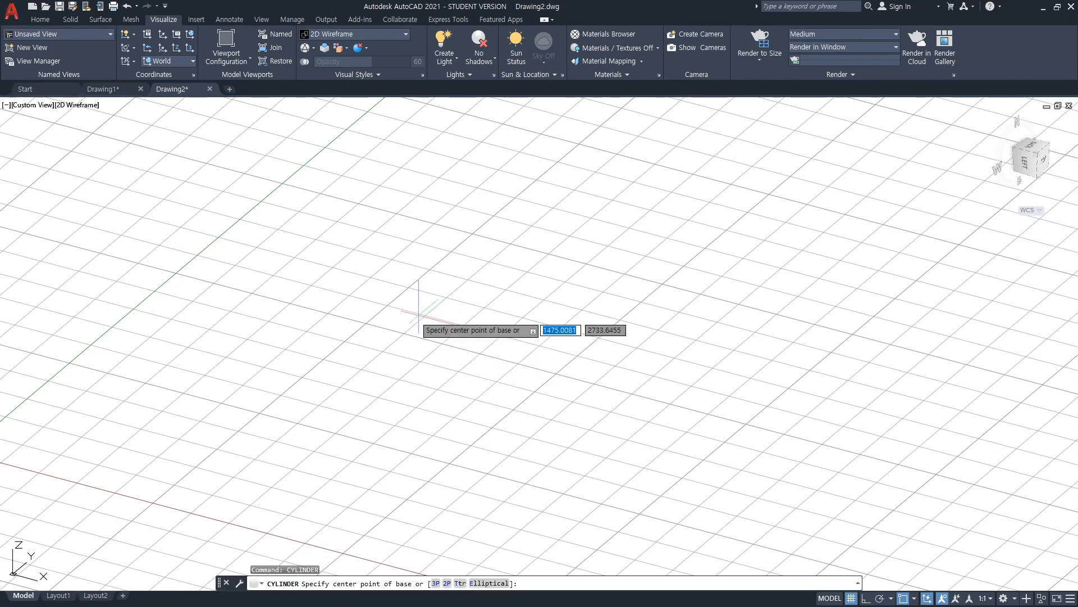
left_click(375, 319)
left_click(413, 334)
left_click(419, 261)
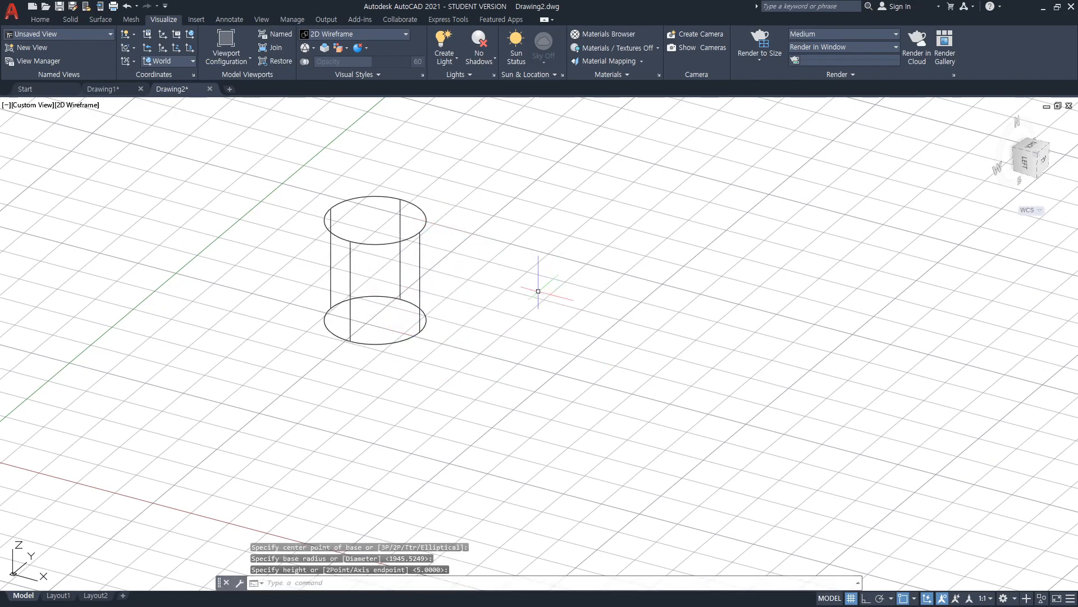
Change the viewport's visual style to Shades of Gray.
left_click(262, 21)
left_click(128, 20)
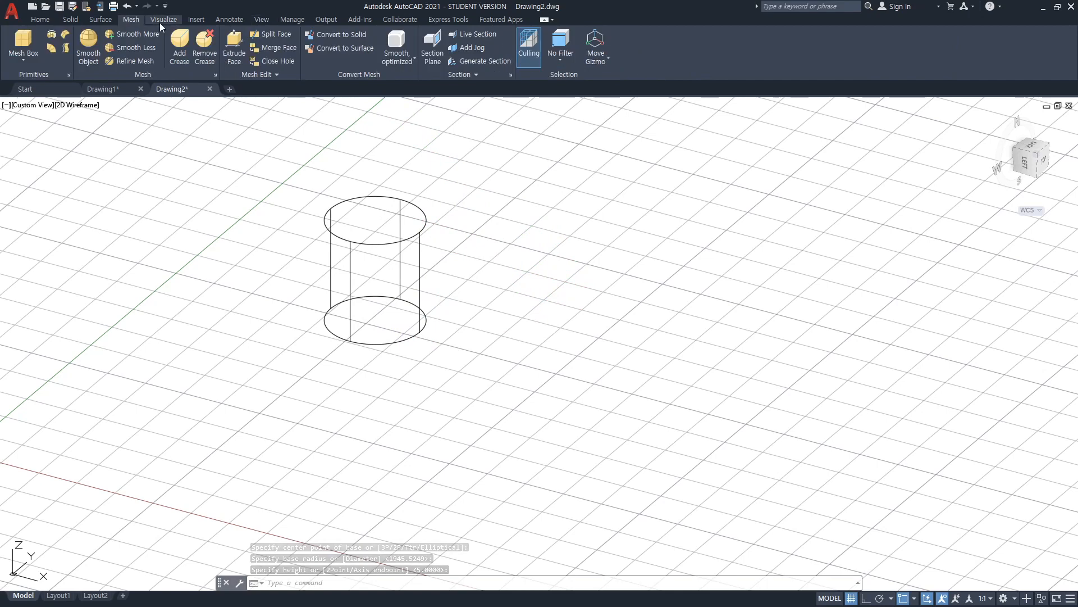
left_click(162, 20)
left_click(361, 35)
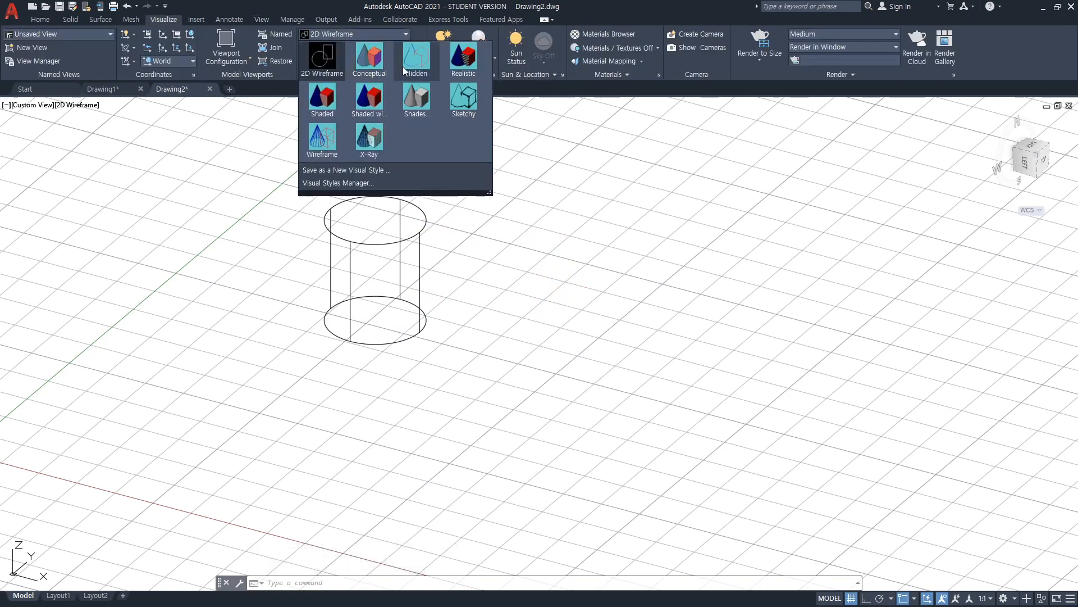
left_click(417, 98)
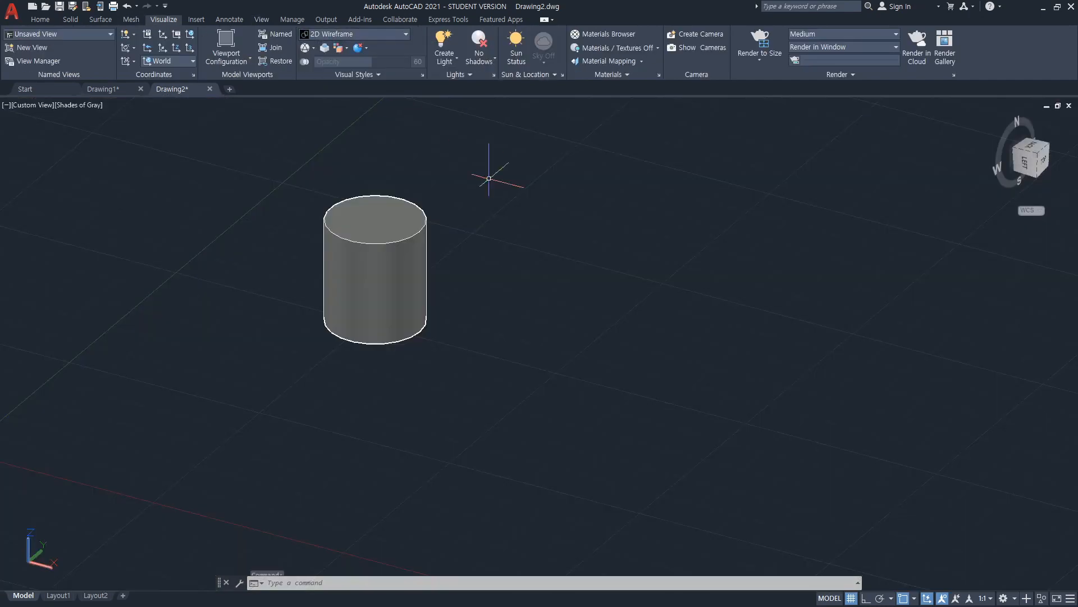
Model a solid cone beside the cylinder with a base radius of about 536 and a height of about 818.
middle_click_drag(611, 351, 551, 344)
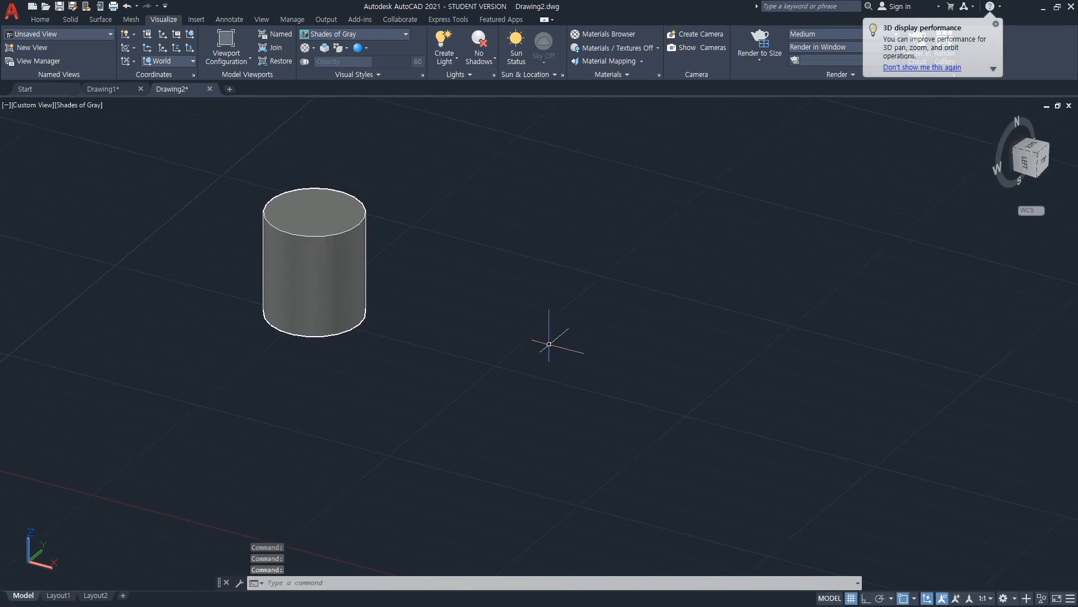
type("cone")
key("Return")
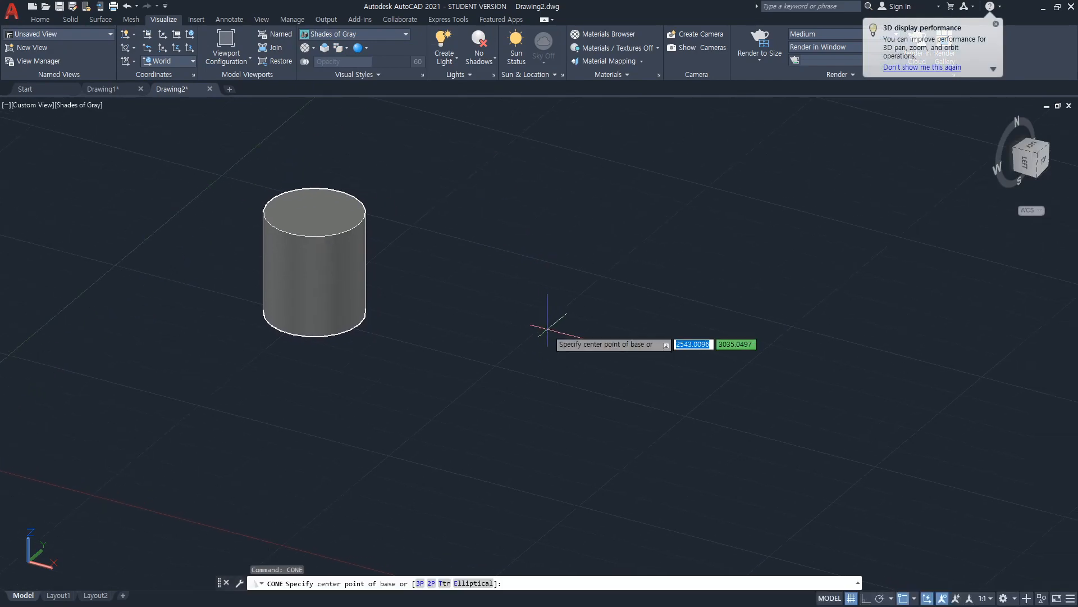
left_click(493, 279)
left_click(561, 314)
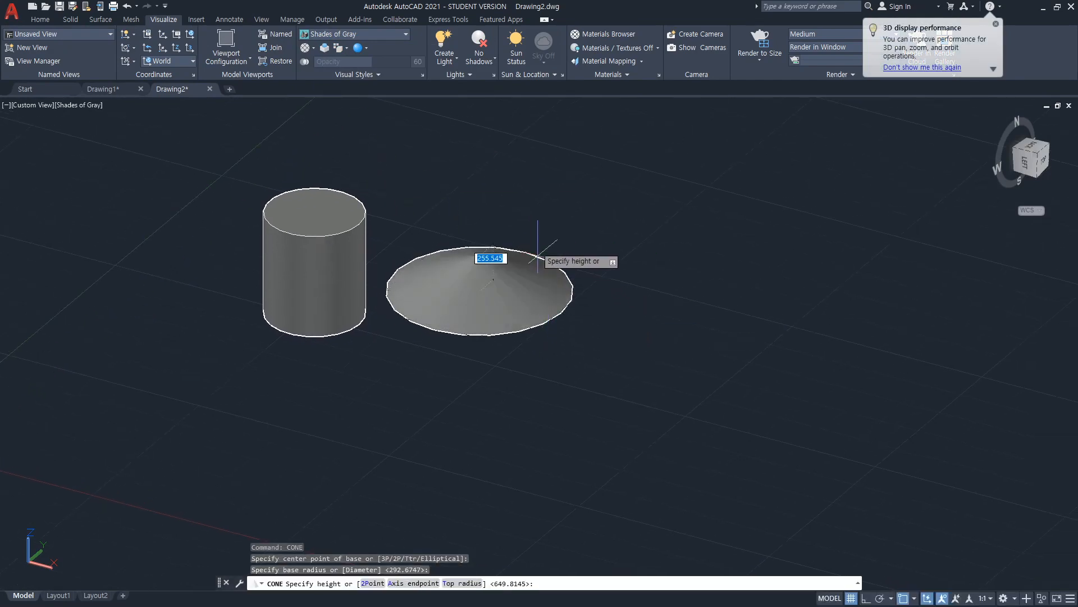
left_click(517, 166)
Model a rectangular solid box beyond the cone, with a height of about 347.
middle_click_drag(640, 265, 571, 296)
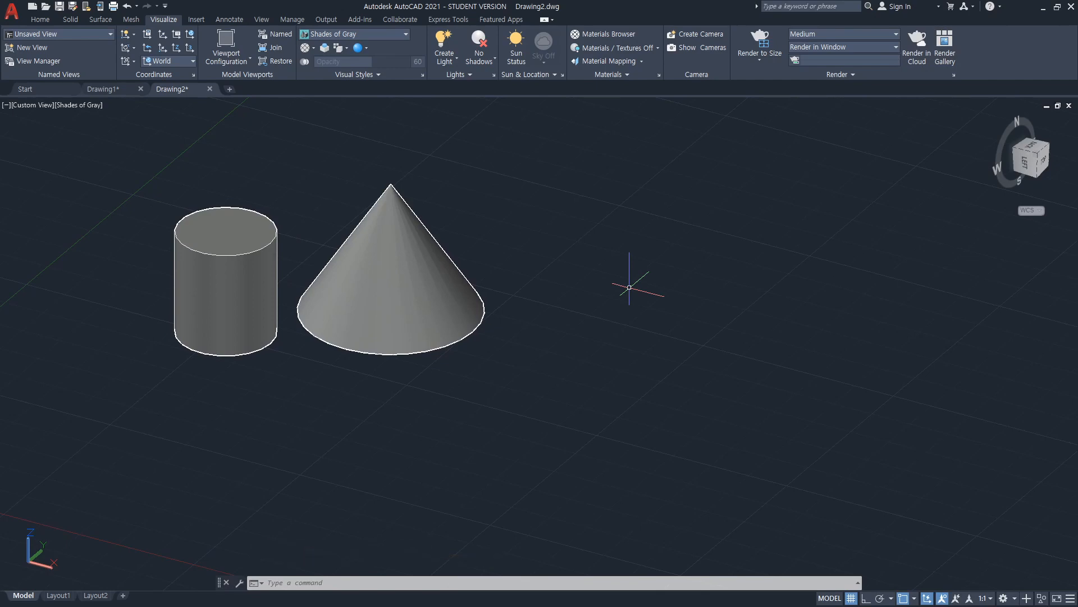
type("box")
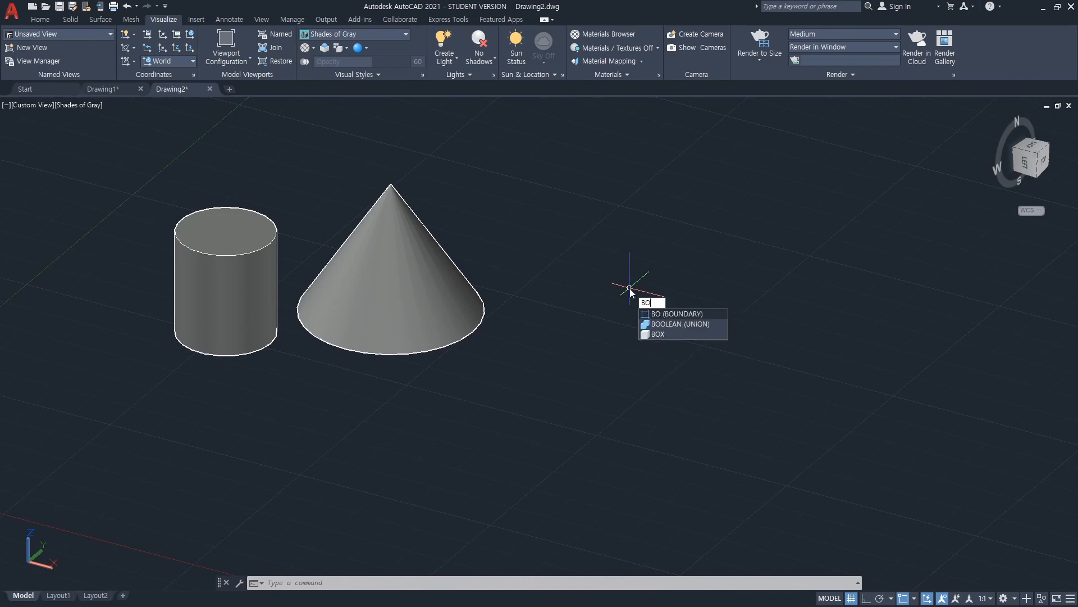
key("Return")
left_click(576, 255)
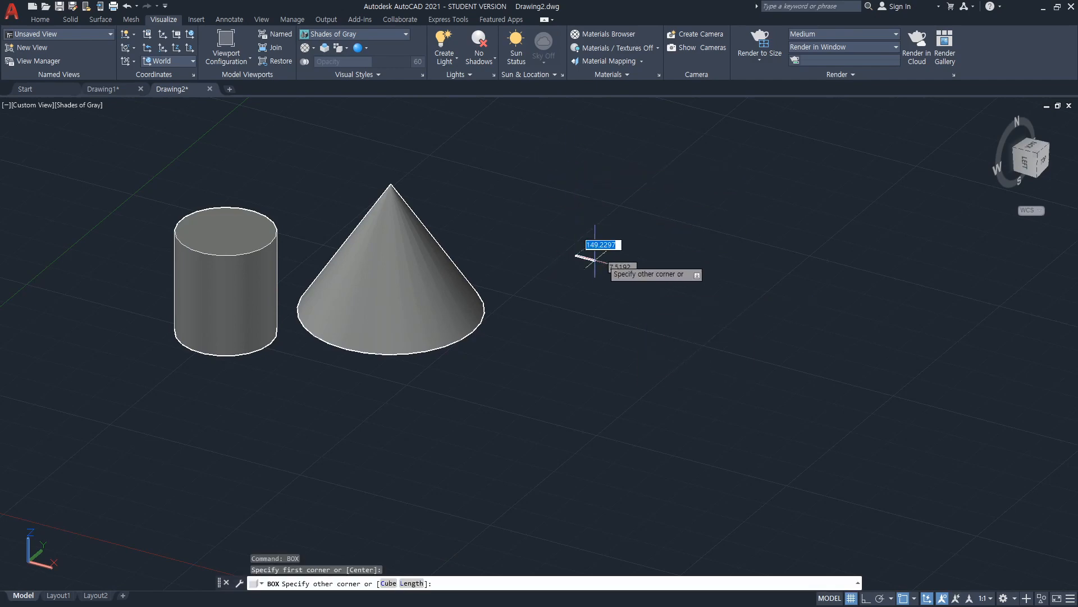
left_click(700, 222)
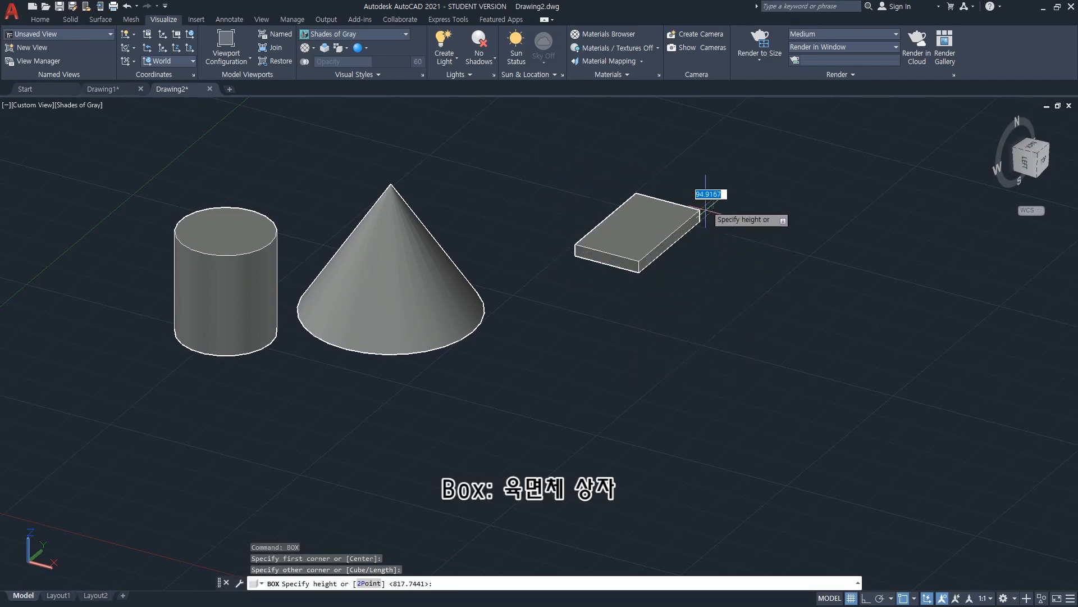
left_click(699, 171)
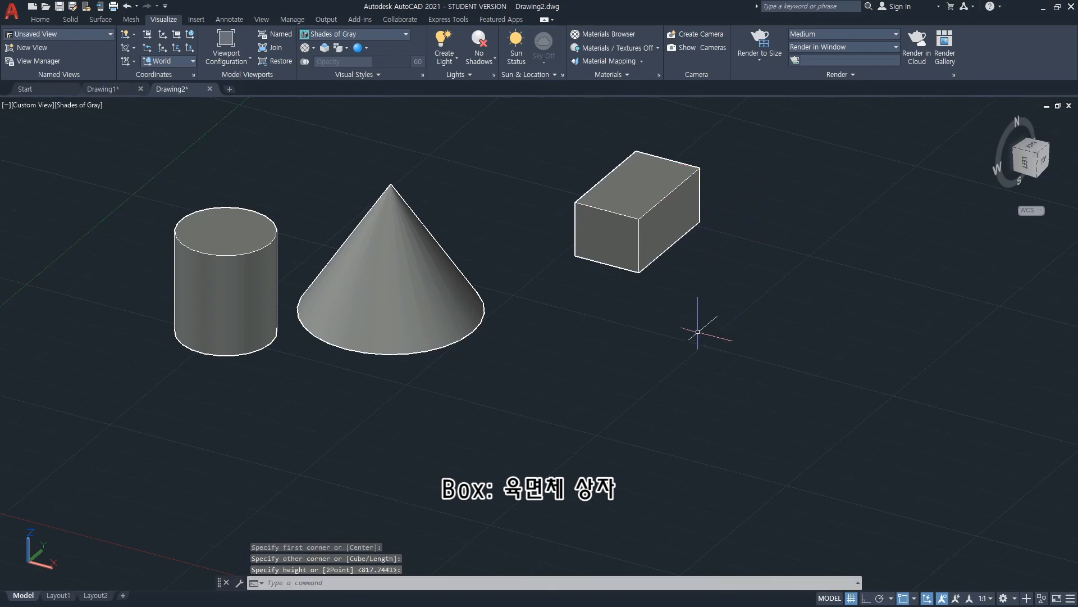
Model a solid sphere in front of the box with a radius of about 536.
middle_click_drag(669, 325, 643, 320)
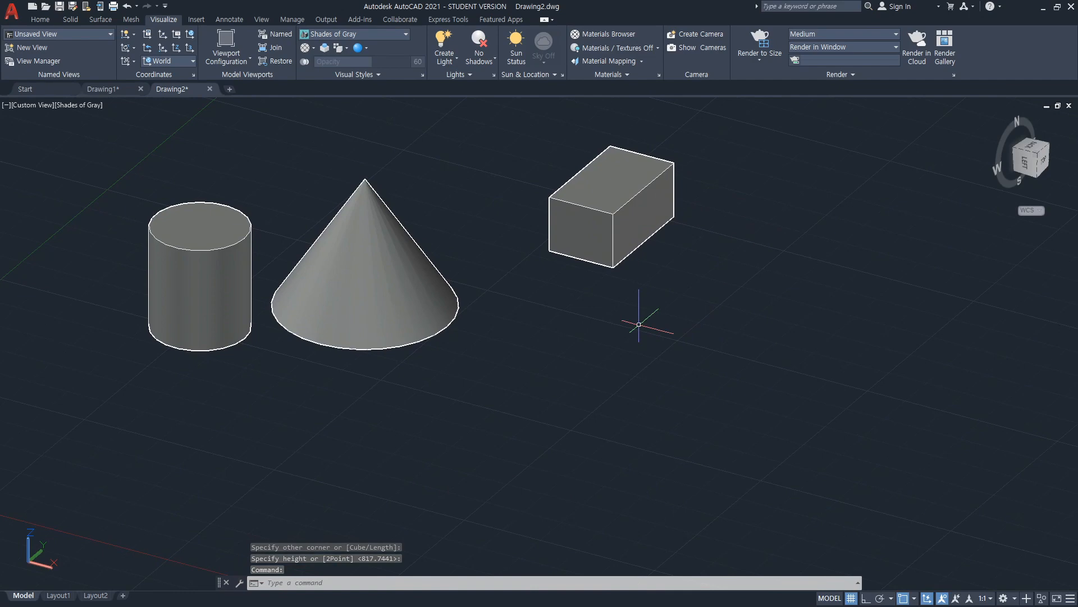
middle_click_drag(685, 375, 658, 358)
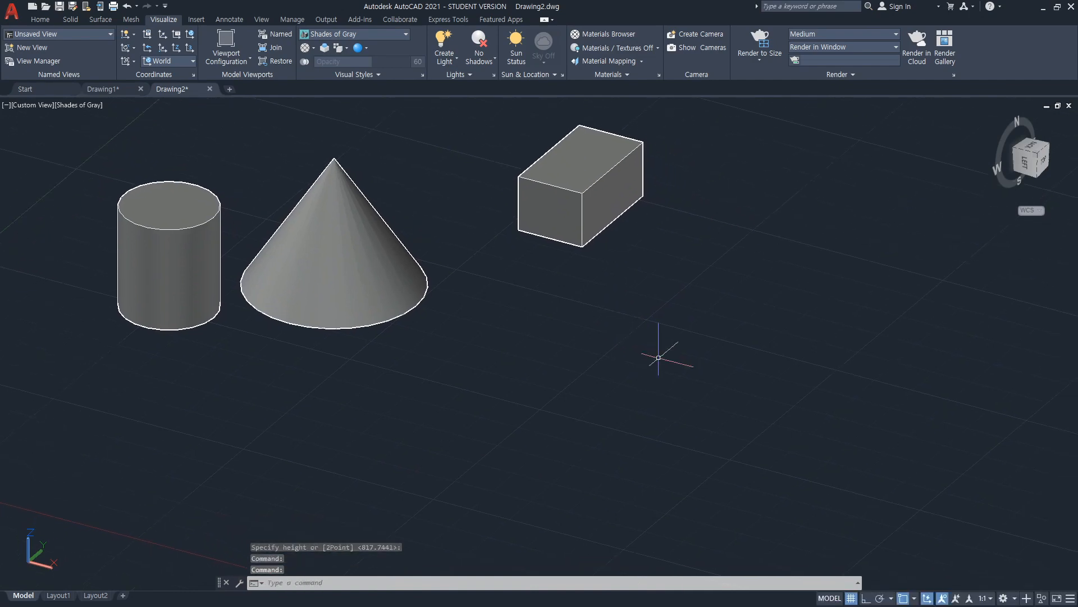
type("SPHERE")
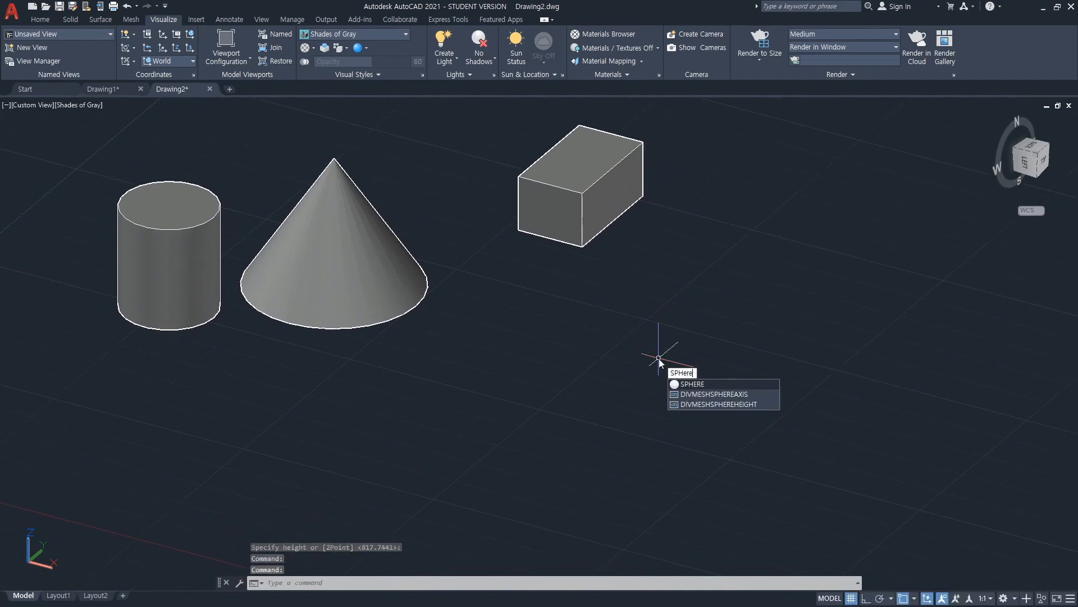
key("Return")
left_click(589, 370)
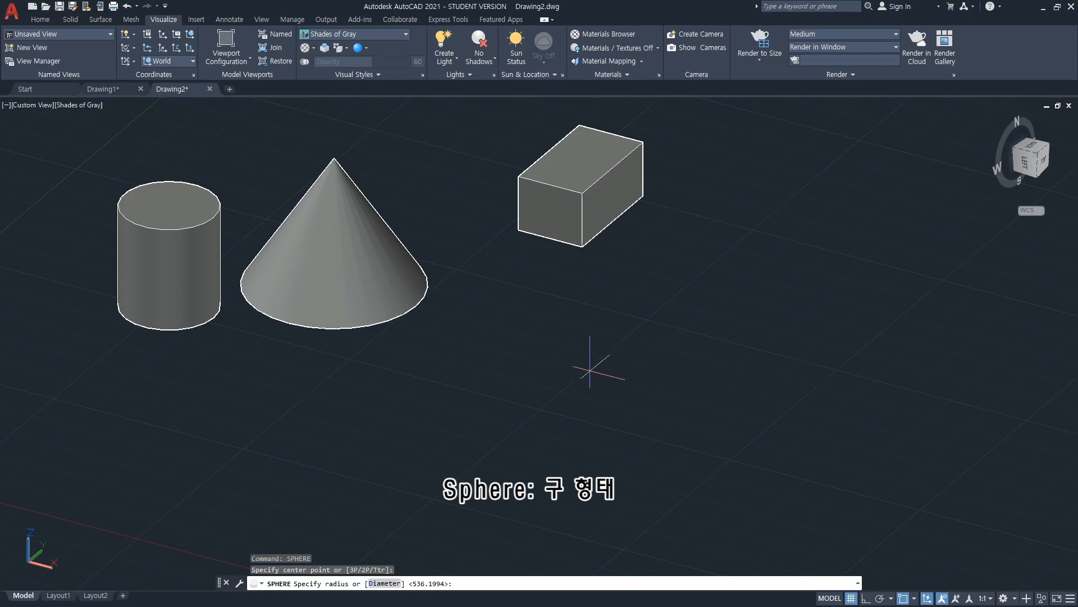
left_click(674, 399)
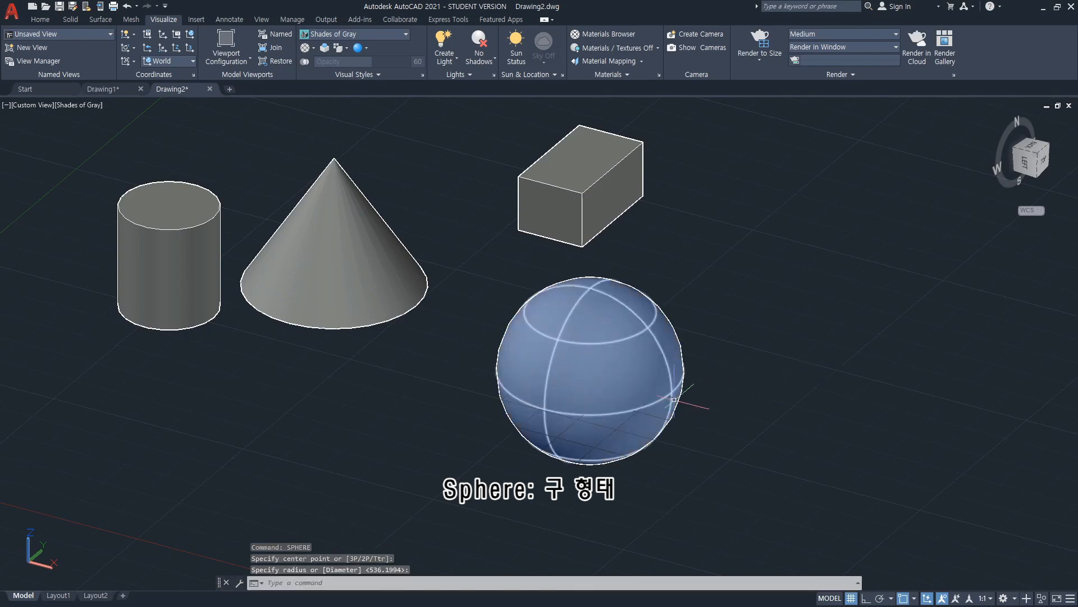
Model a four-sided pyramid next to the sphere and box, with a circumscribed base radius of about 519.
type("3DO")
key("Return")
left_click_drag(685, 372, 740, 306)
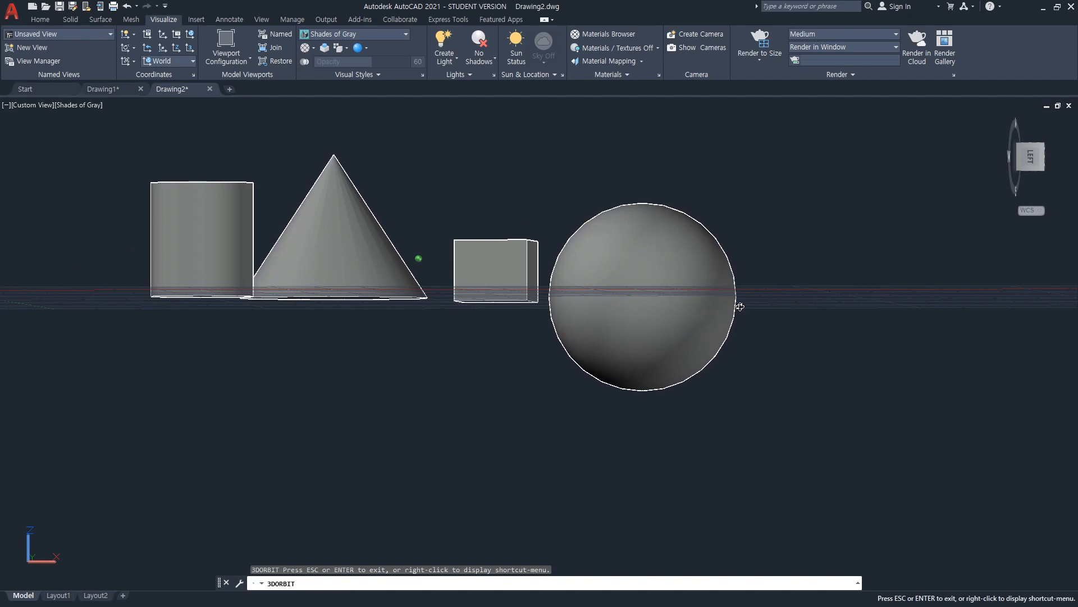
left_click_drag(740, 307, 645, 385)
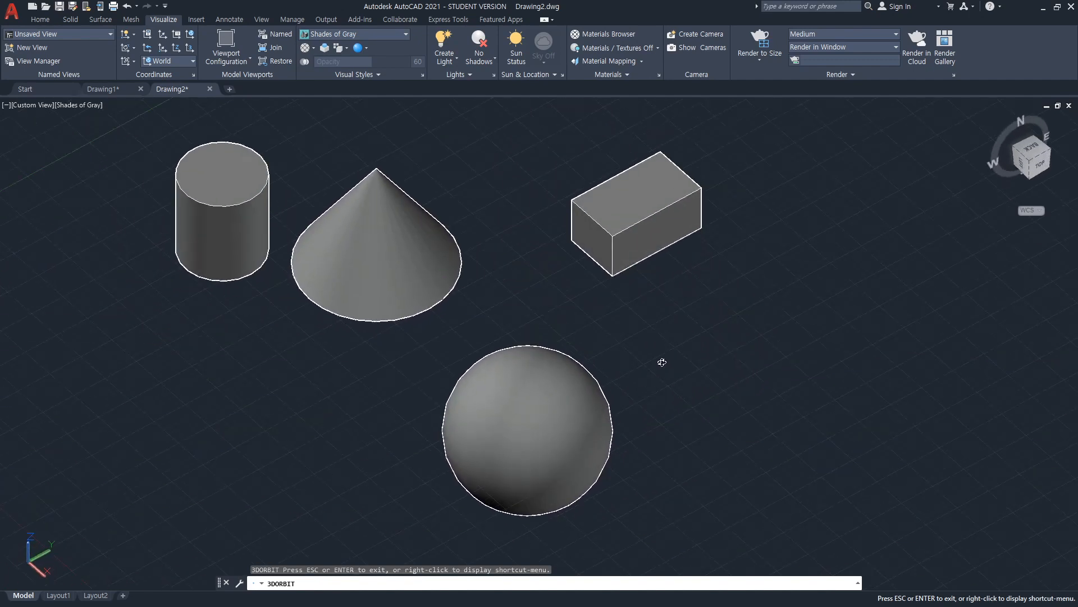
scroll(694, 386, "down", 1)
middle_click_drag(698, 397, 754, 365)
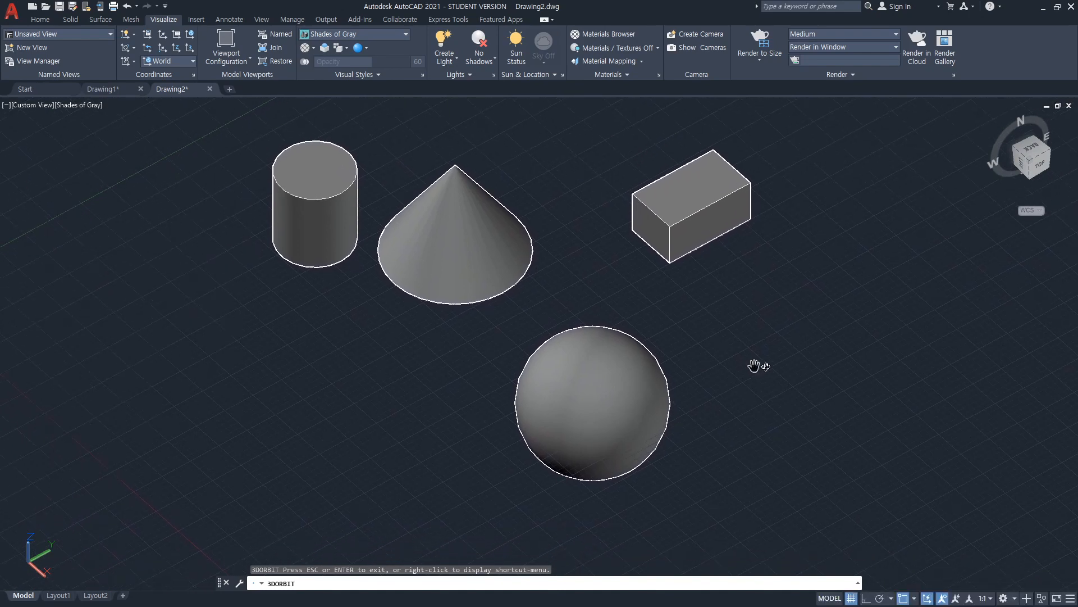
key("Escape")
type("PYR")
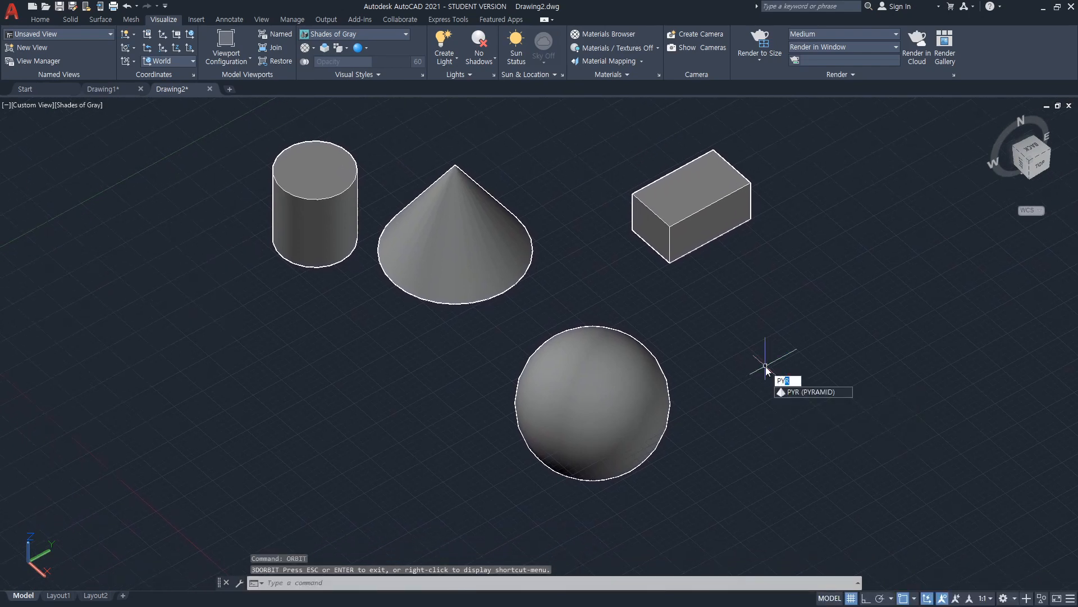
key("Return")
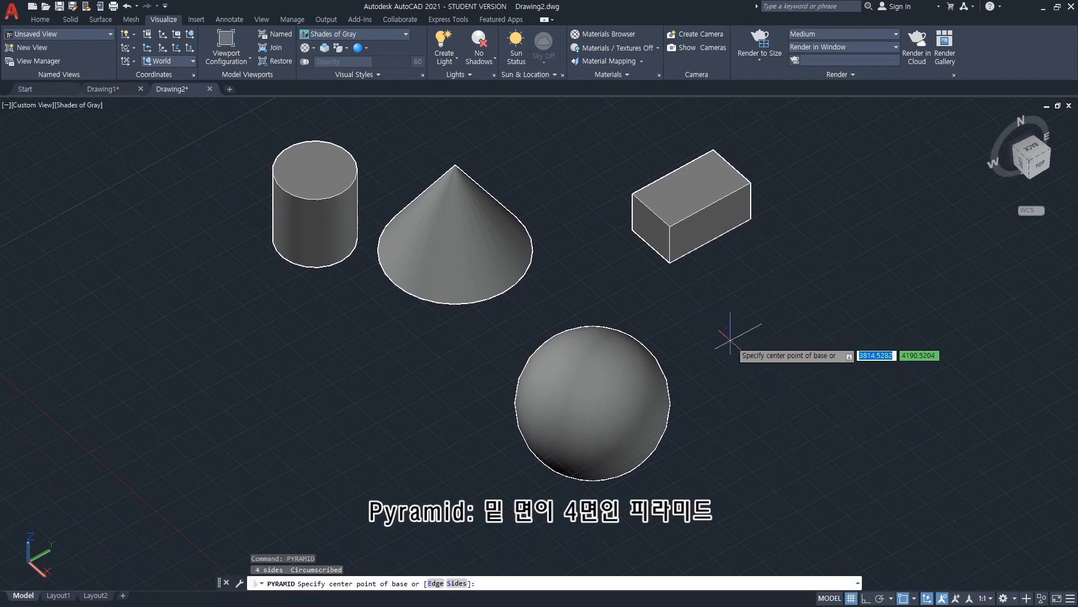
left_click(792, 337)
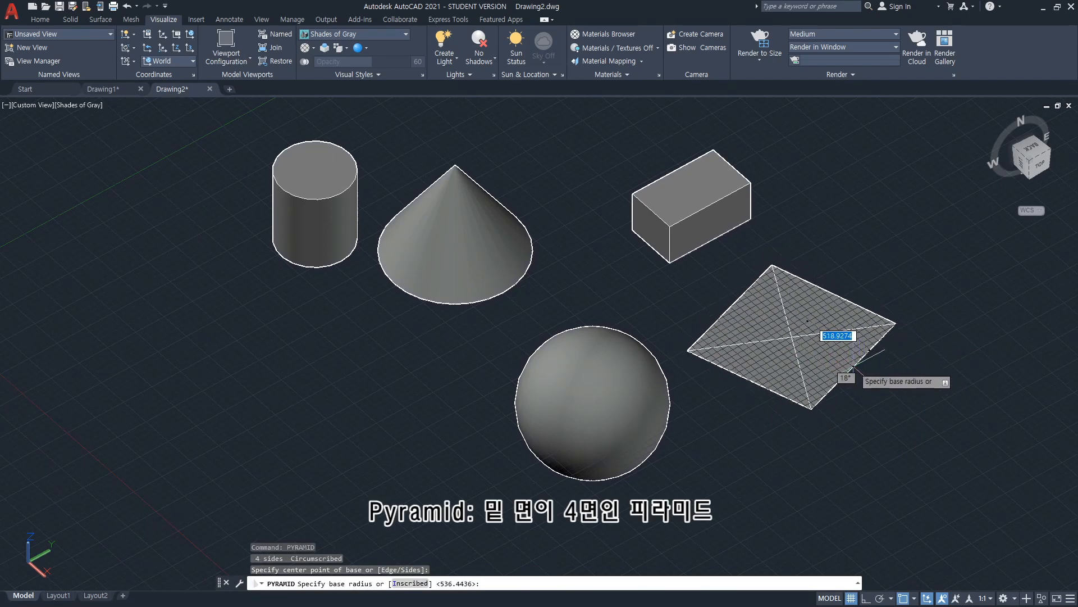
left_click(853, 366)
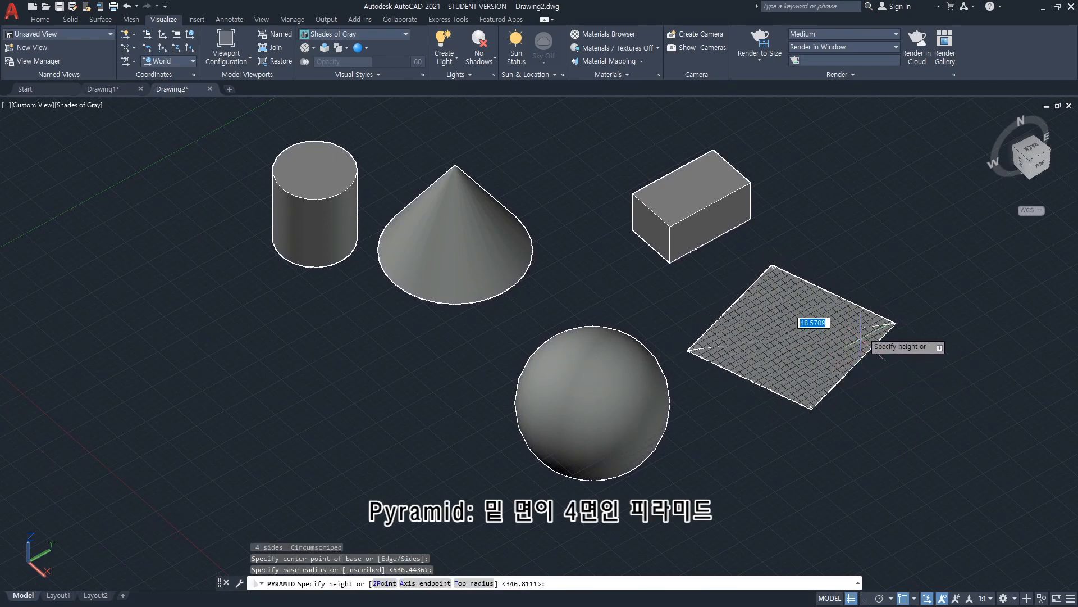
left_click(857, 228)
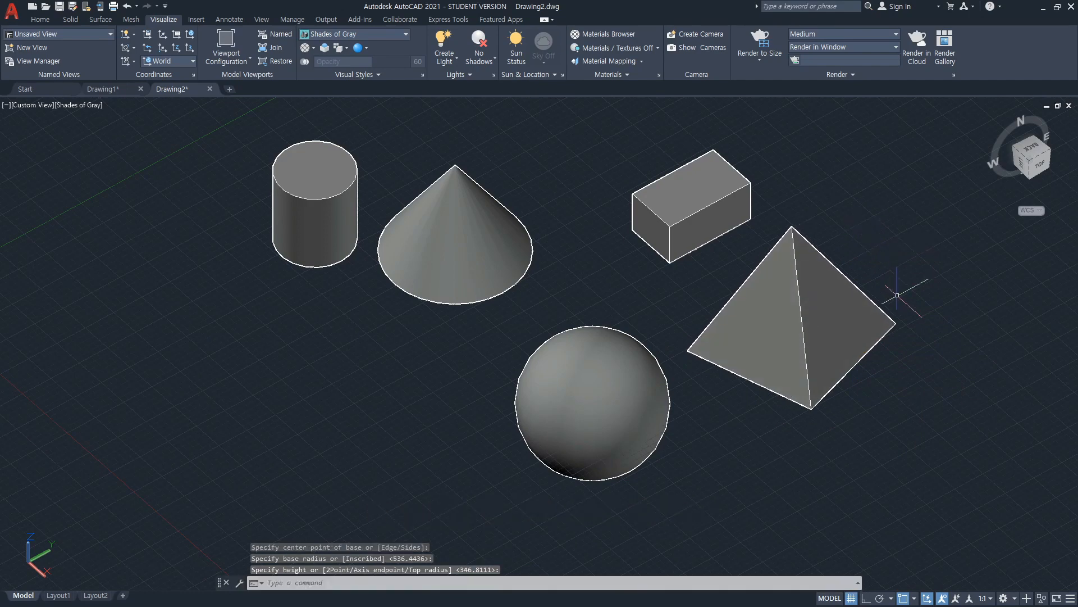
Model a solid torus in the open area in front of the cylinder and cone, with the tube thinner than the central hole.
middle_click_drag(777, 404, 900, 368)
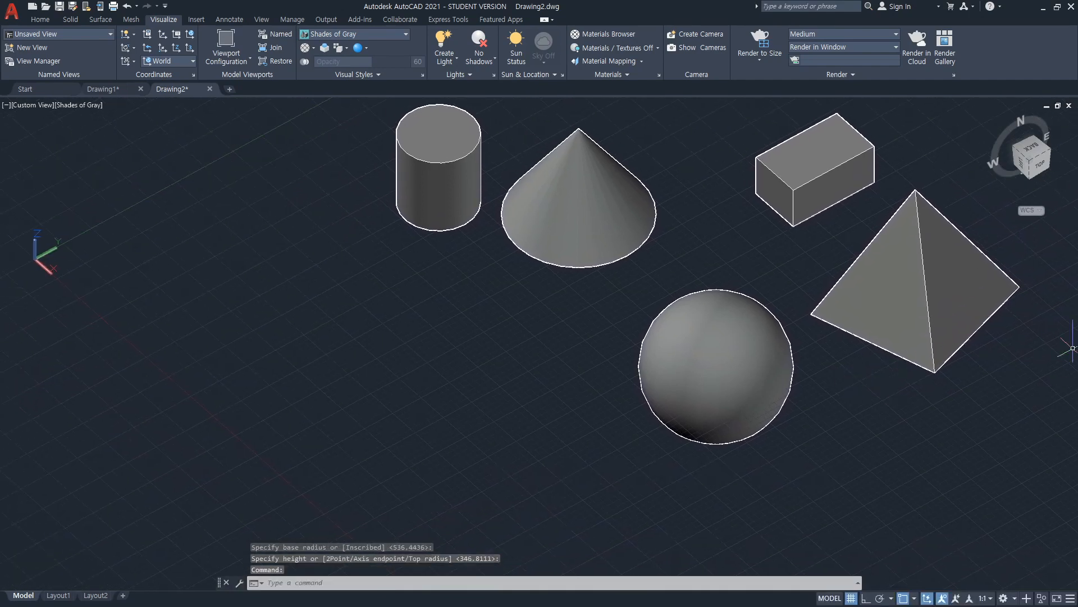
middle_click_drag(428, 390, 629, 394)
type("torus")
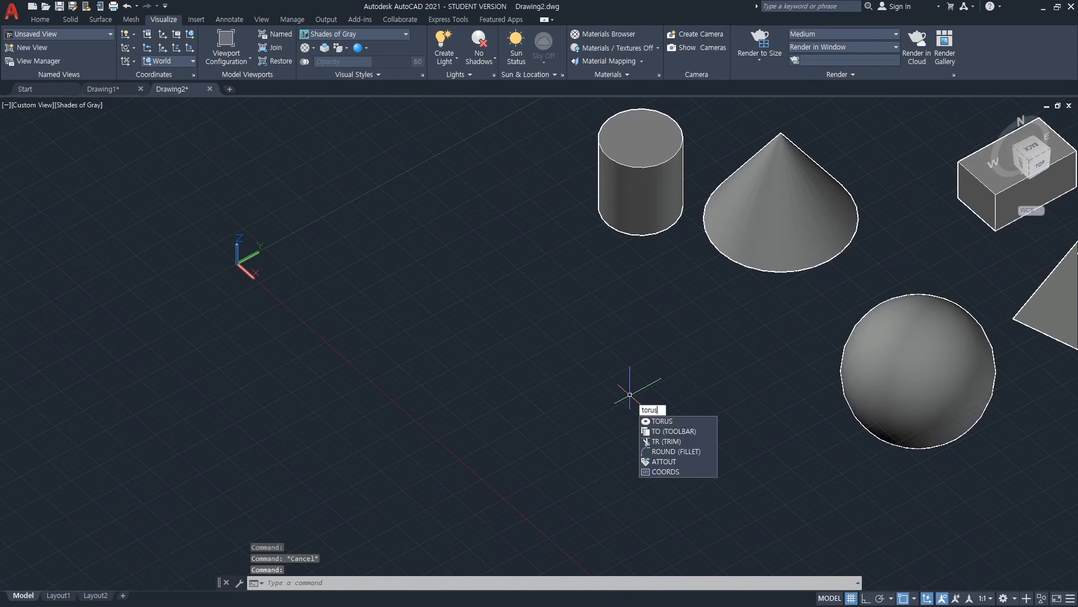
key("Return")
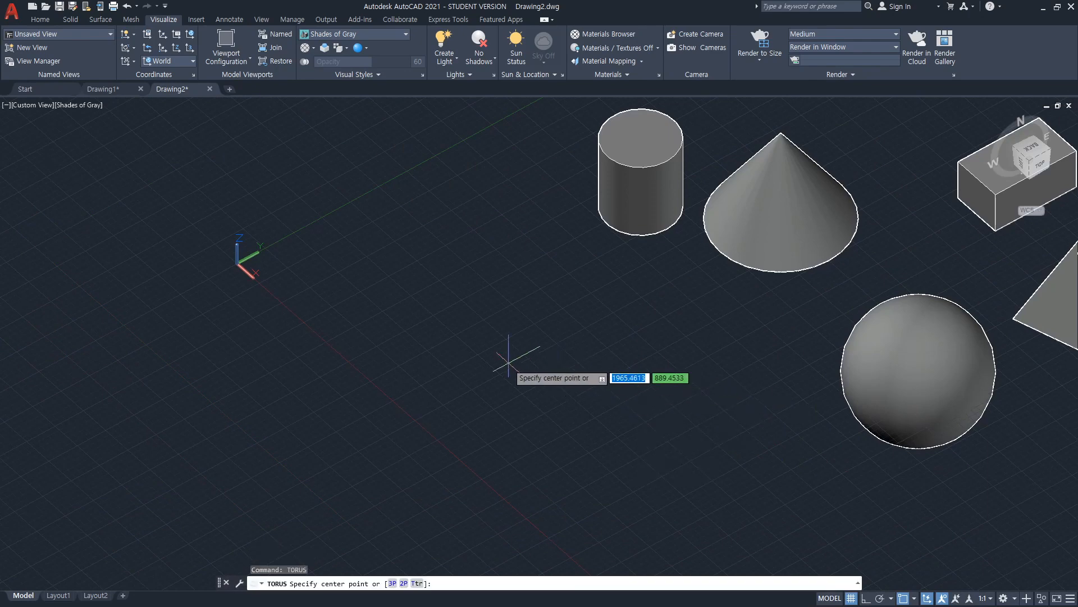
left_click(462, 375)
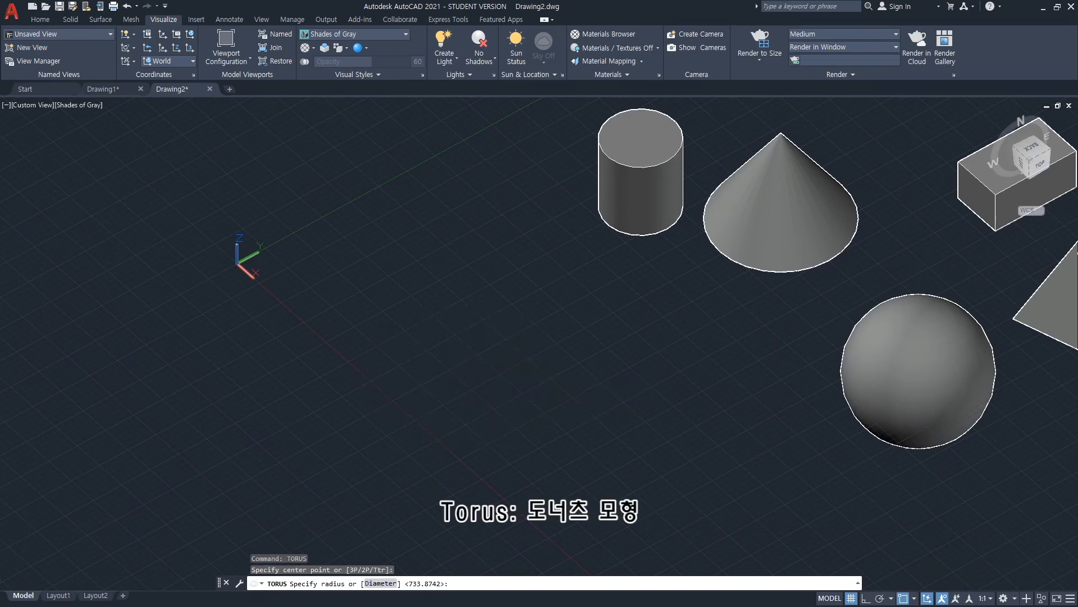
left_click(554, 397)
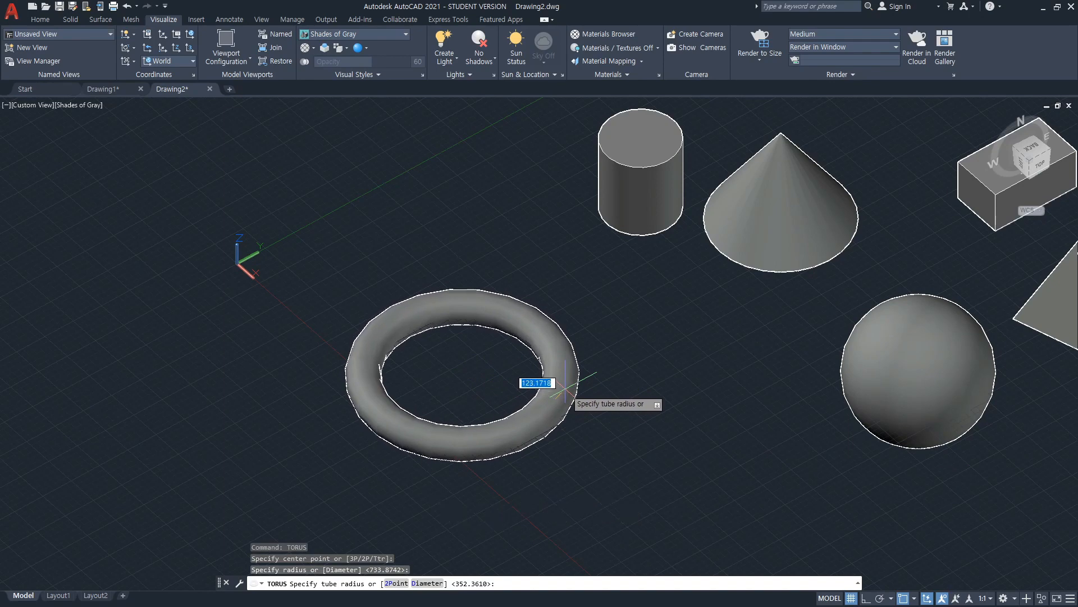
left_click(548, 383)
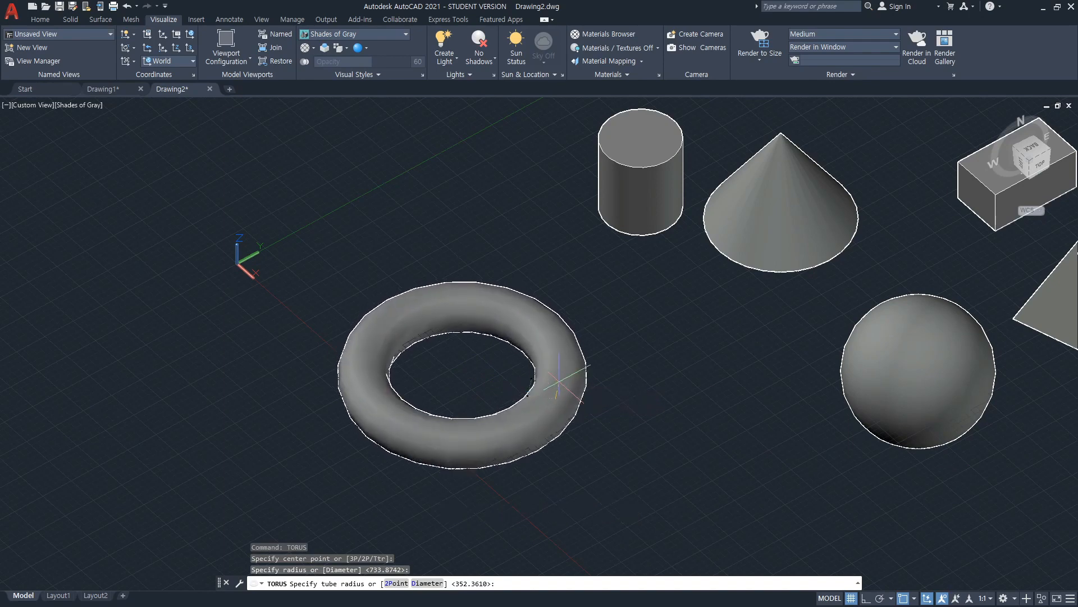
Start a polysolid with a height of 1000 and a width of 50.
middle_click_drag(735, 430, 517, 350)
mouse_move(730, 397)
middle_mouse_down()
mouse_move(654, 330)
mouse_move(669, 322)
middle_mouse_up()
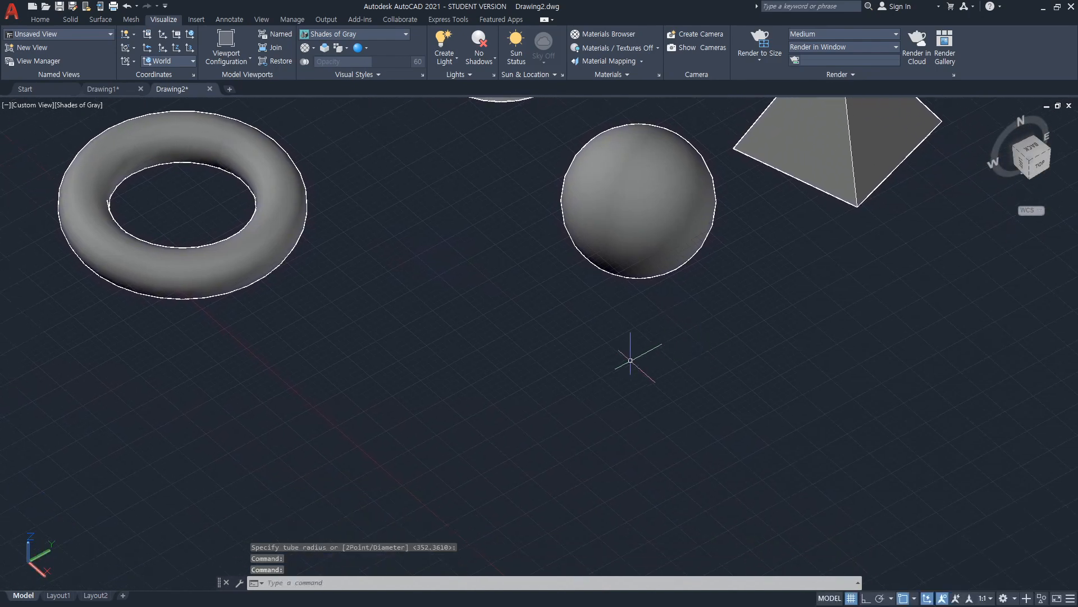
middle_click_drag(631, 356, 750, 379)
key("Escape")
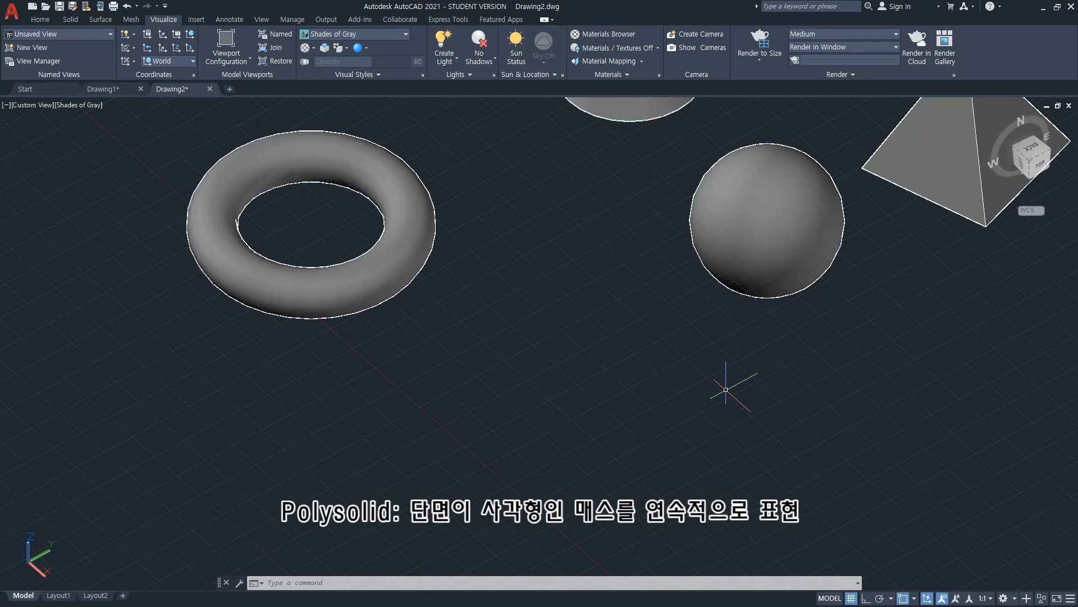
type("polysolid")
key("Return")
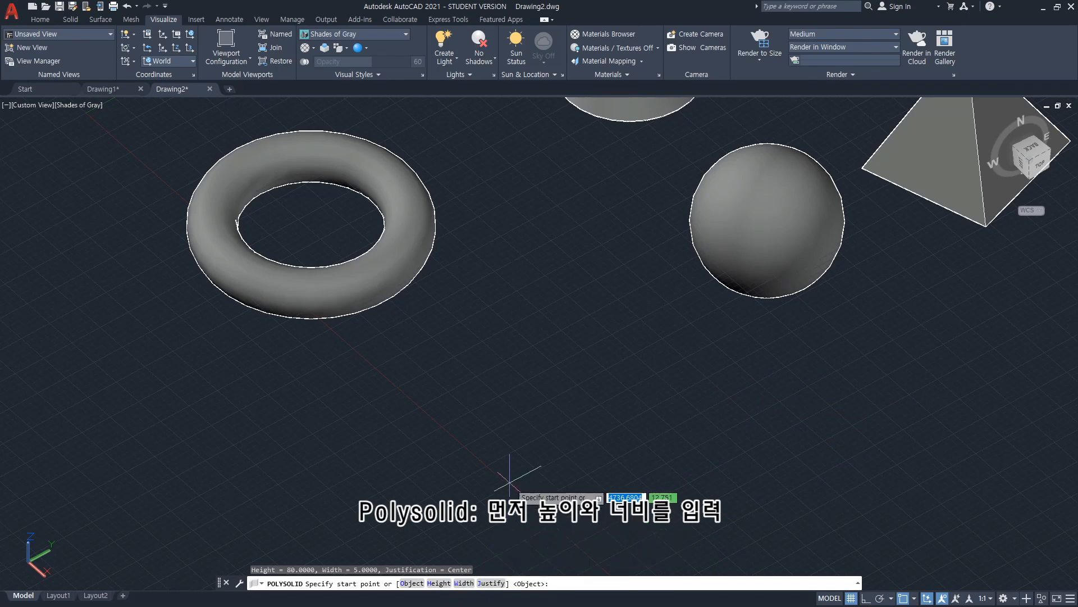
type("h")
key("Return")
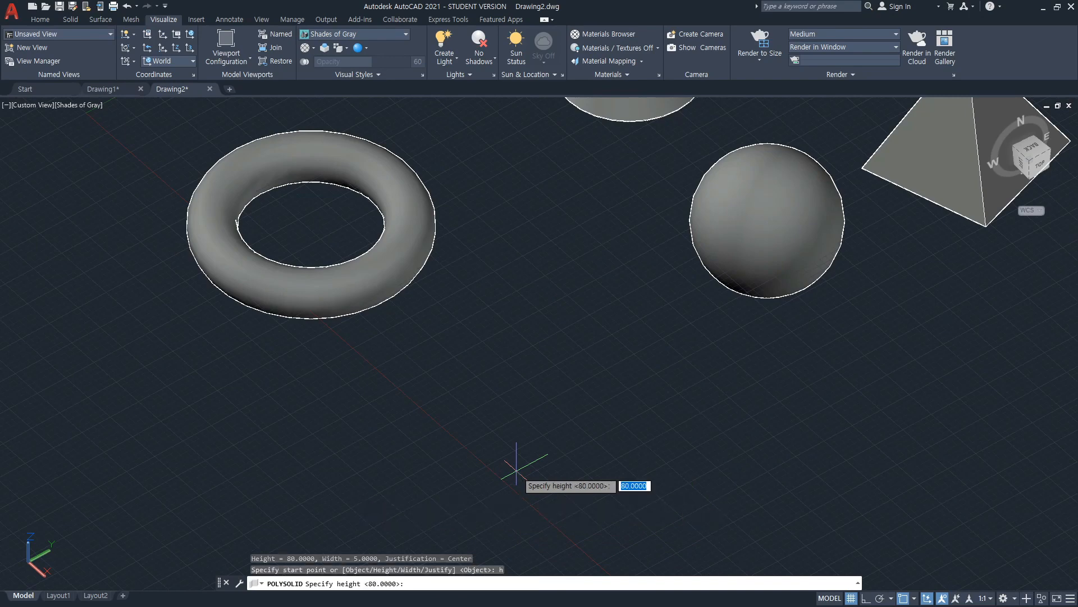
type("1000")
key("Return")
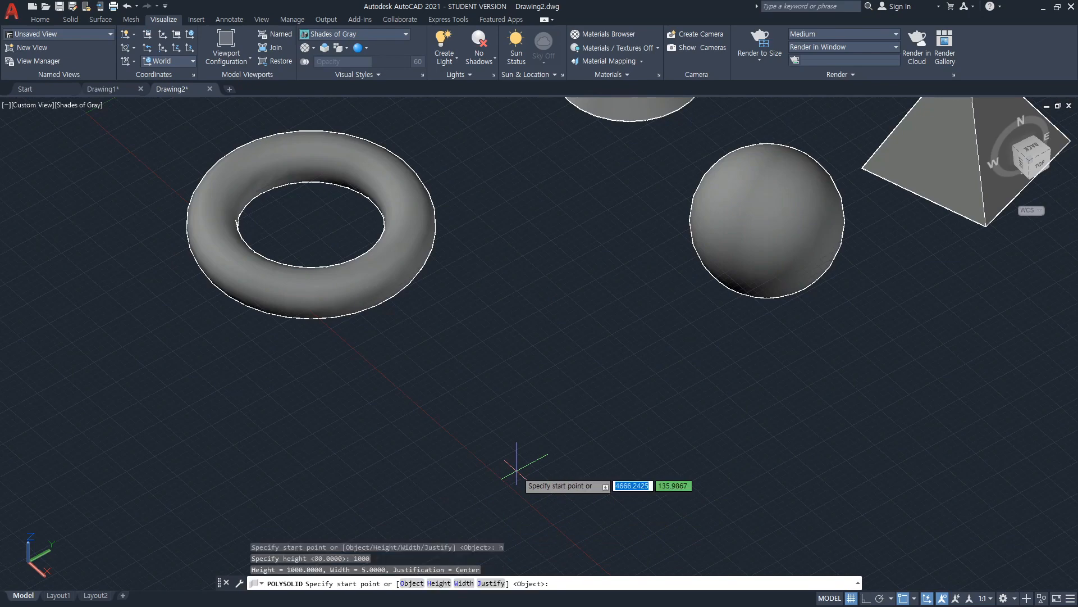
type("w")
key("Return")
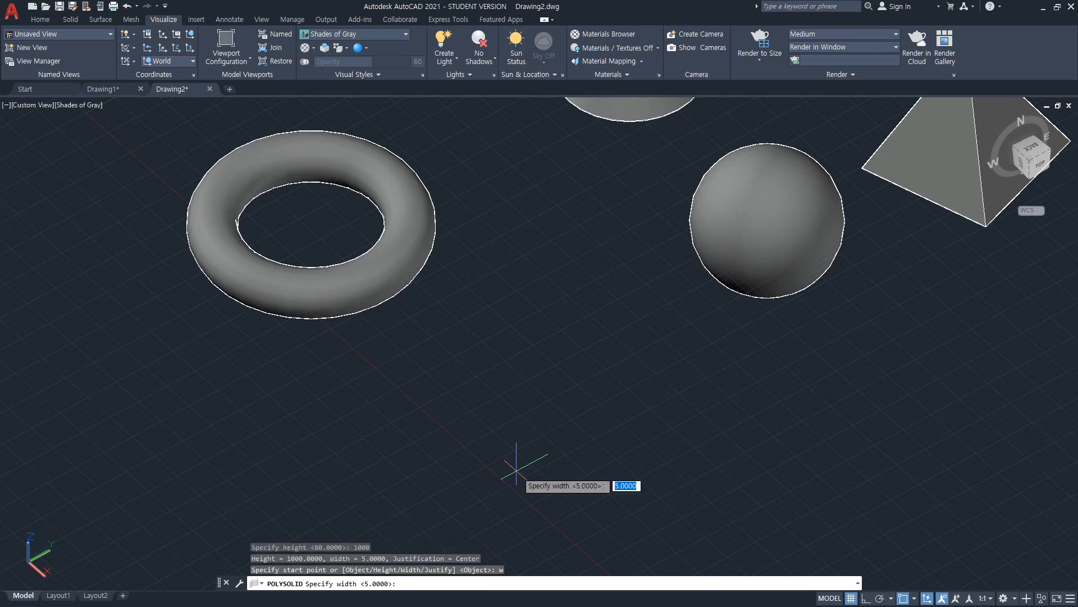
type("50")
key("Return")
Draw the polysolid wall as a closed irregular loop of seven straight segments in front of the sphere.
left_click(456, 462)
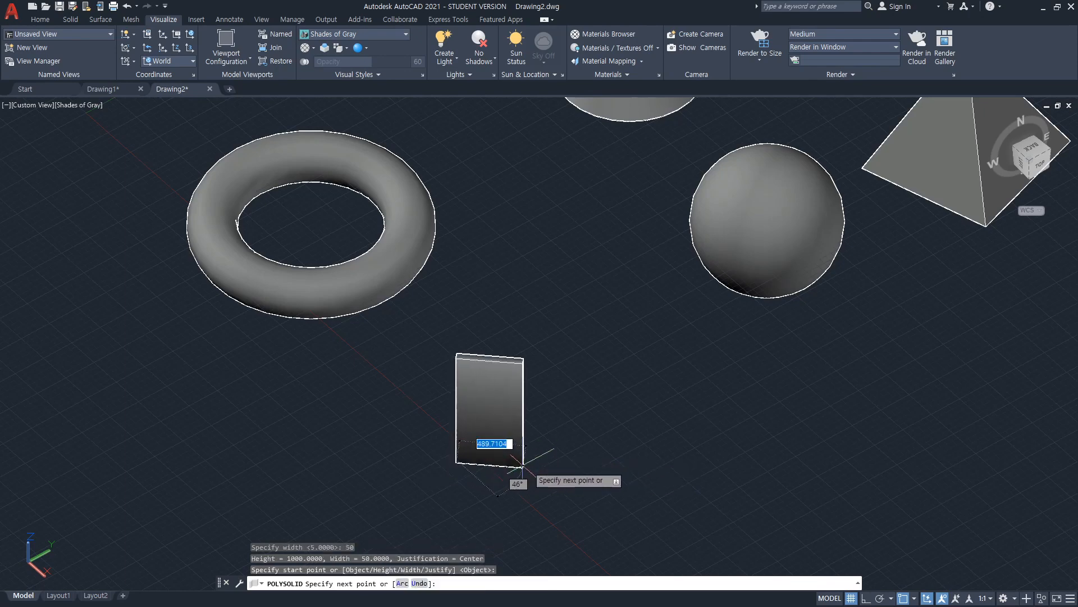
left_click(711, 475)
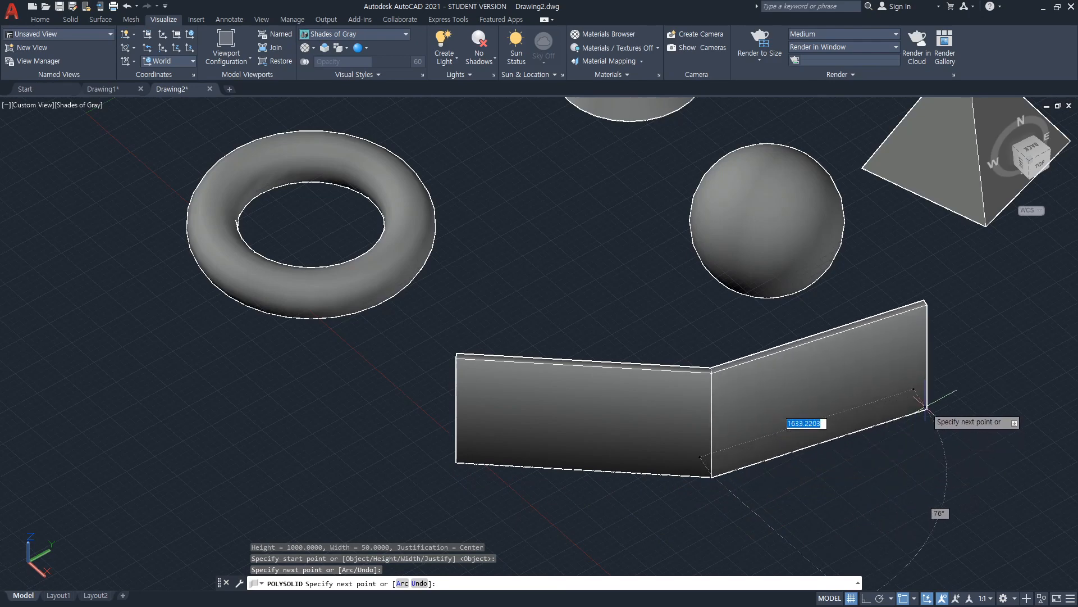
left_click(926, 416)
left_click(780, 544)
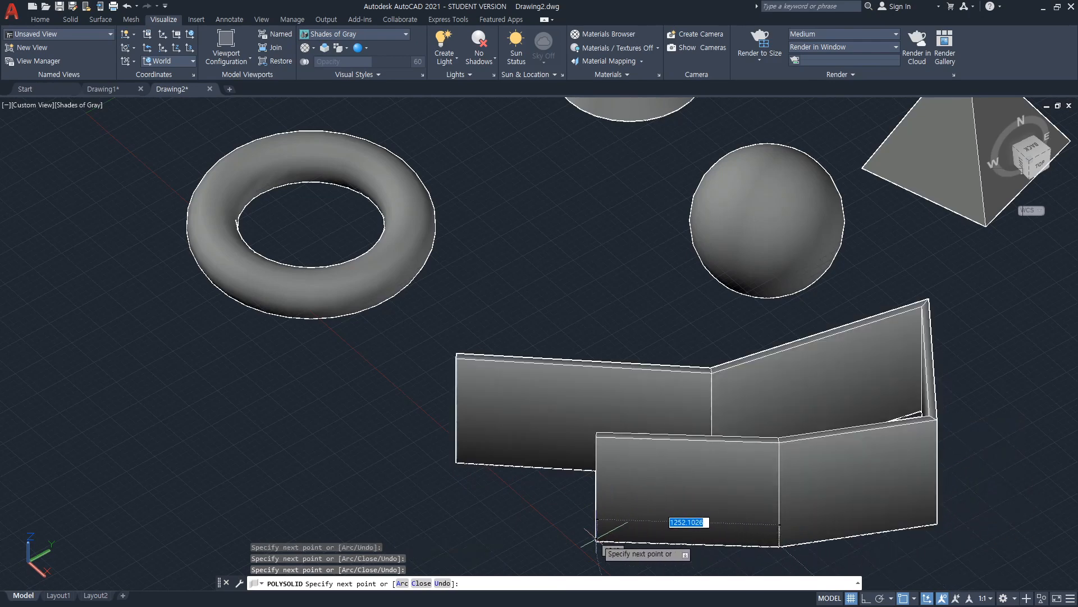
left_click(581, 540)
type("c")
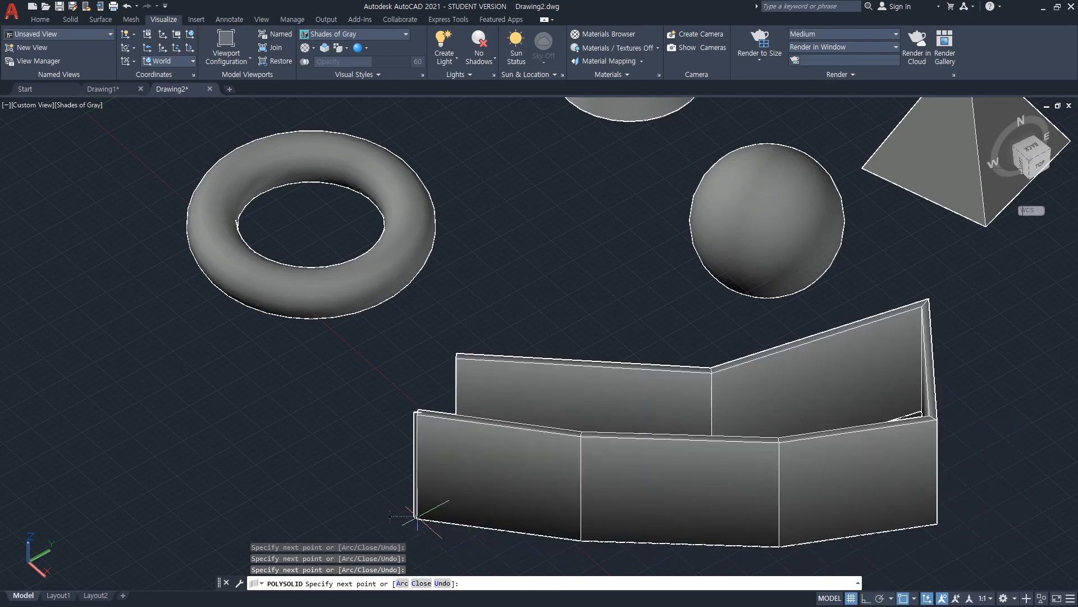
key("Return")
Orbit around the model to examine the closed polysolid wall and the other solids from several angles.
type("3do")
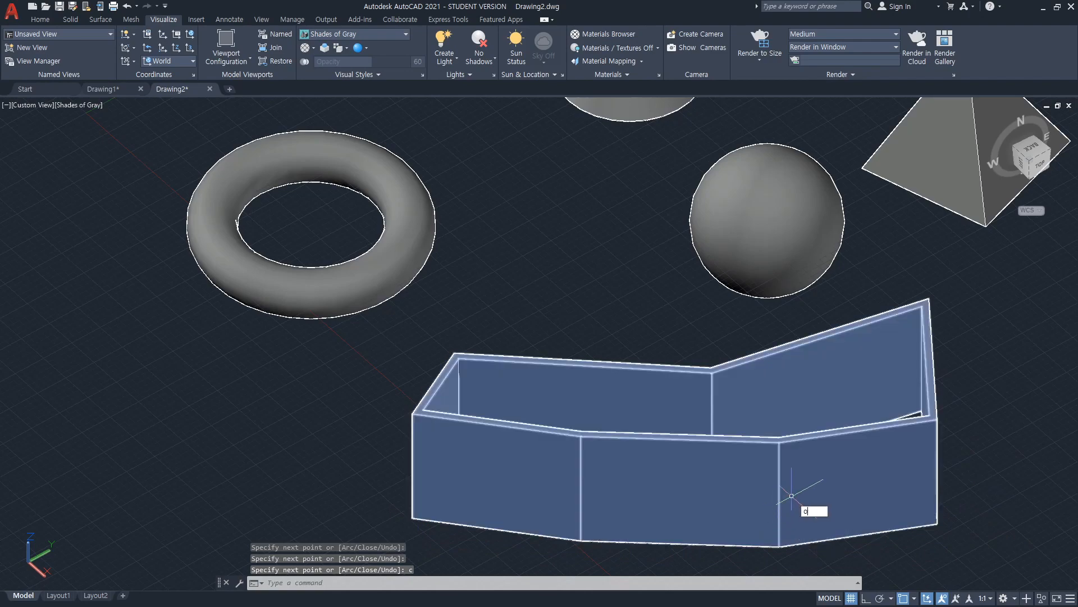
key("Return")
left_click_drag(798, 469, 941, 472)
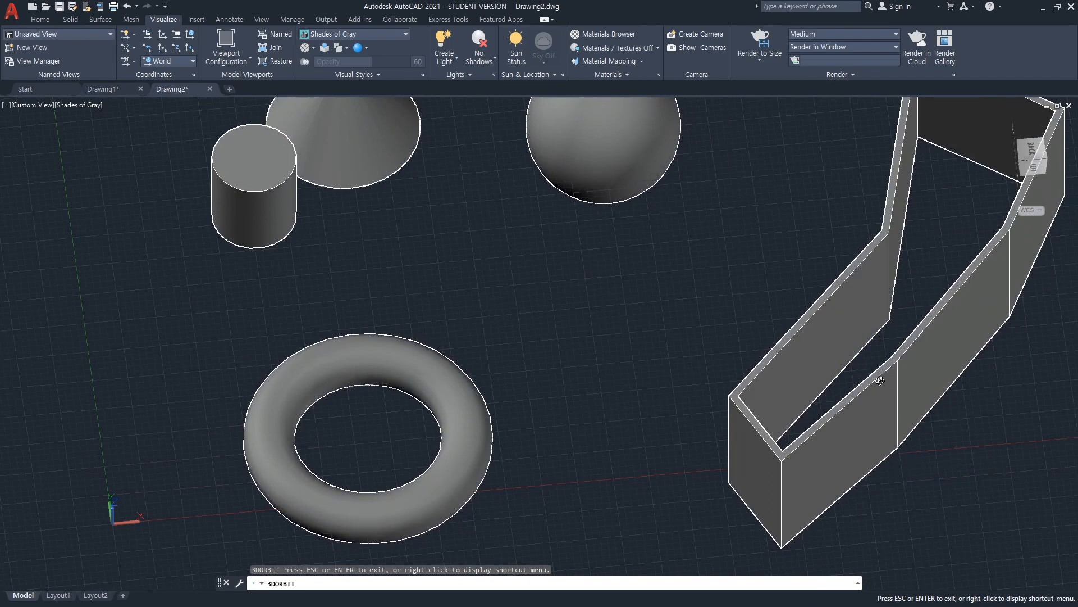
left_click_drag(1001, 418, 914, 476)
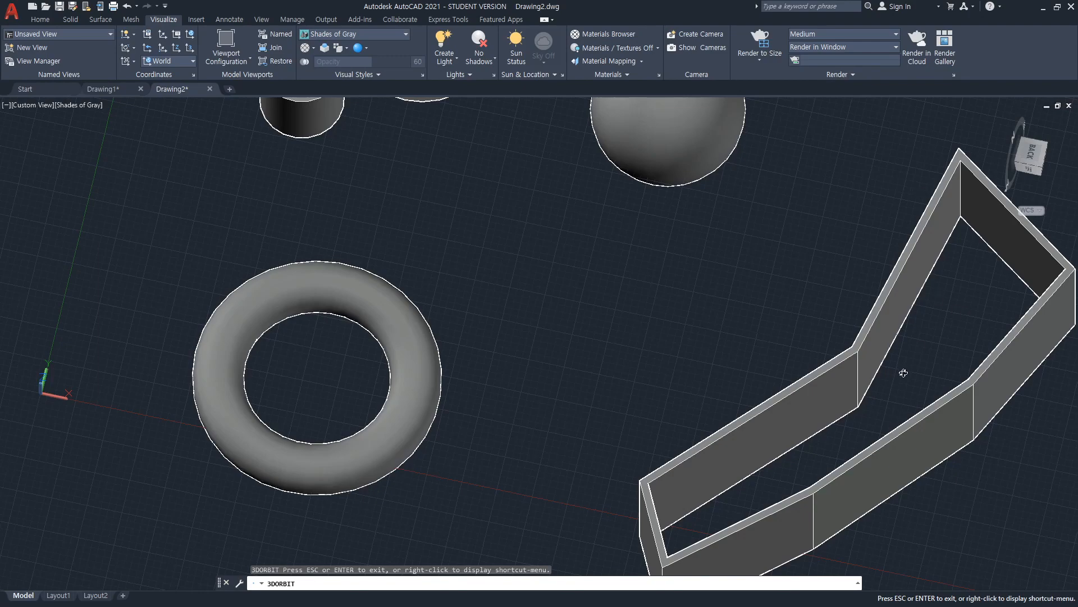
scroll(897, 374, "down", 3)
middle_click_drag(874, 344, 734, 378)
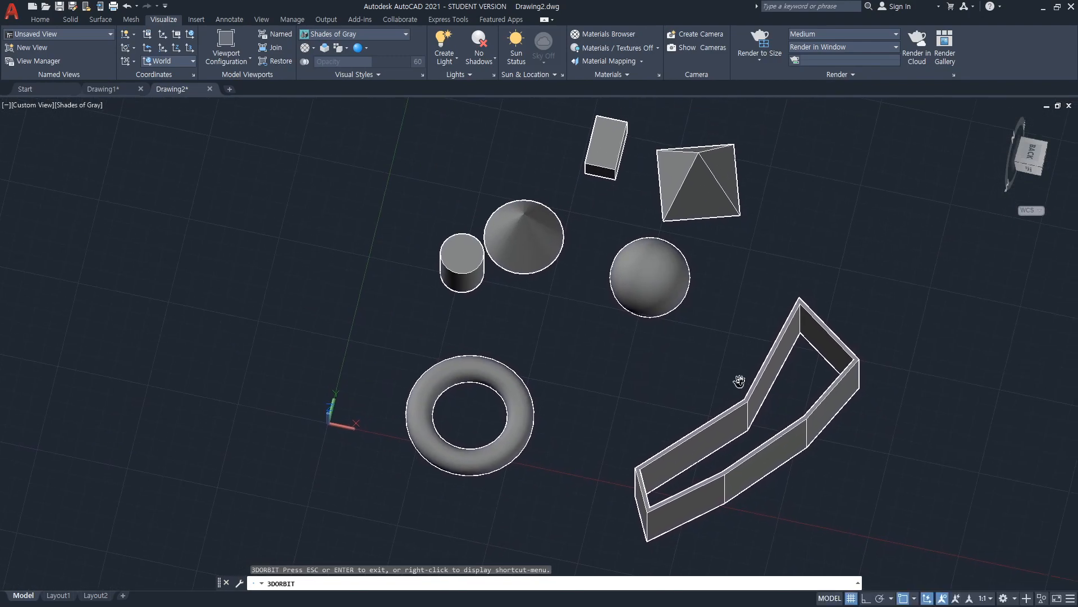
left_click_drag(734, 381, 649, 353)
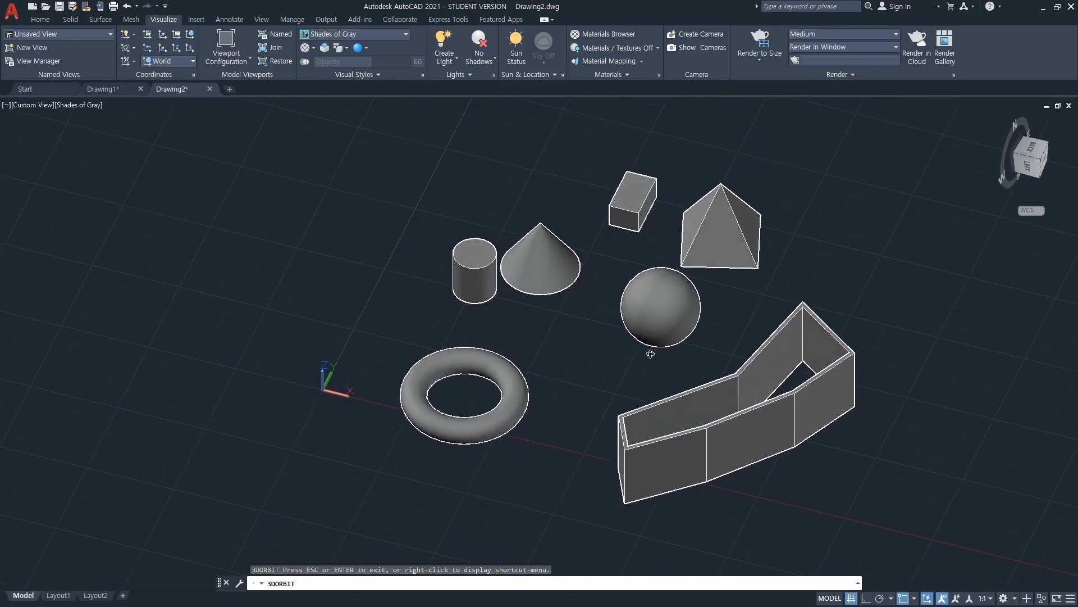
left_click_drag(650, 353, 654, 349)
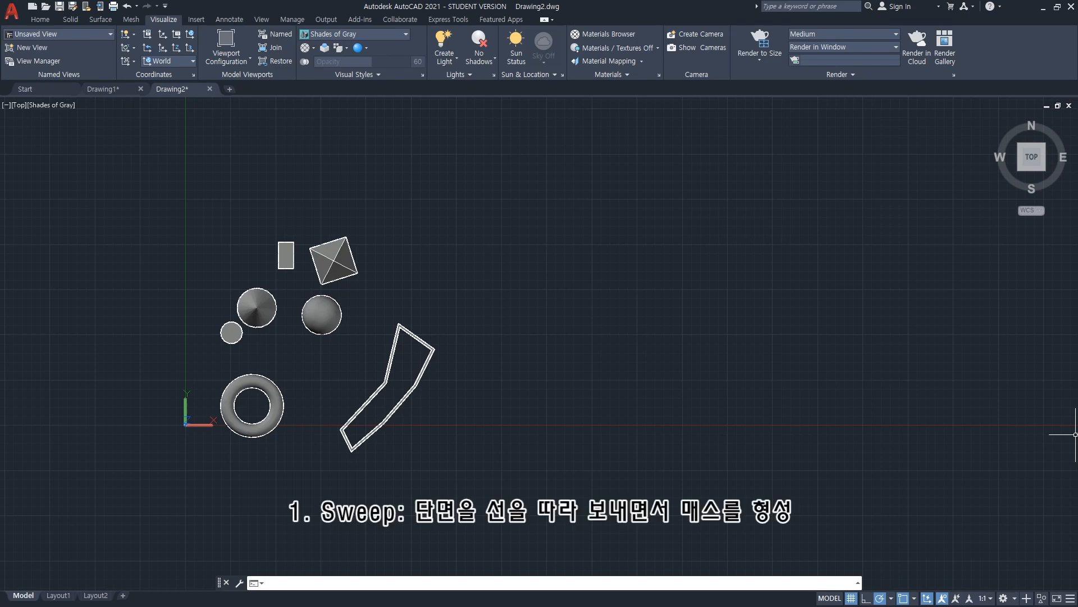
left_click(623, 385)
left_click(653, 409)
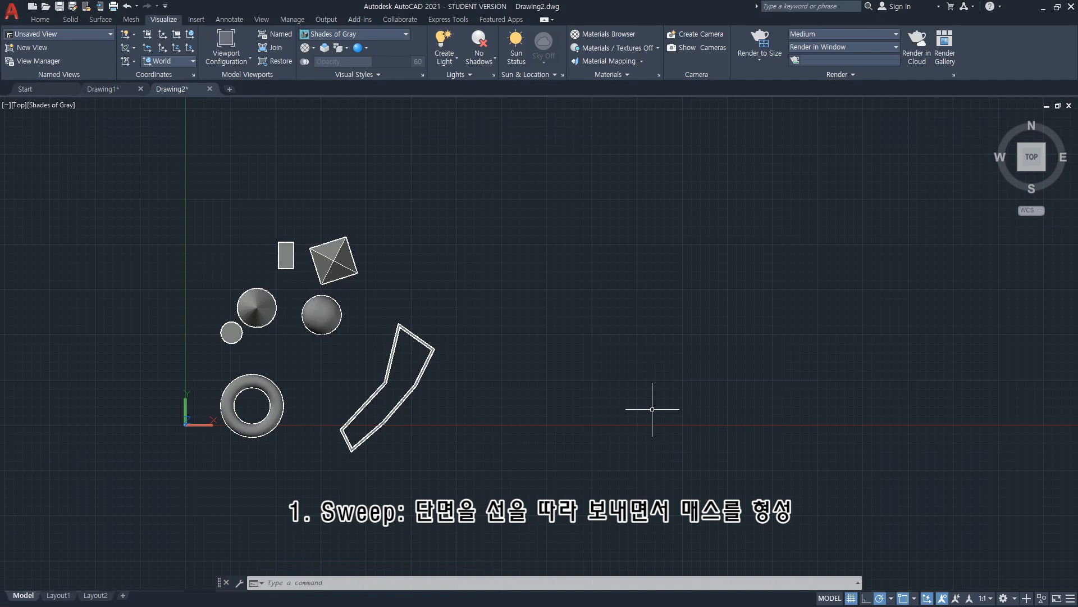
scroll(641, 388, "down", 2)
scroll(631, 386, "up", 1)
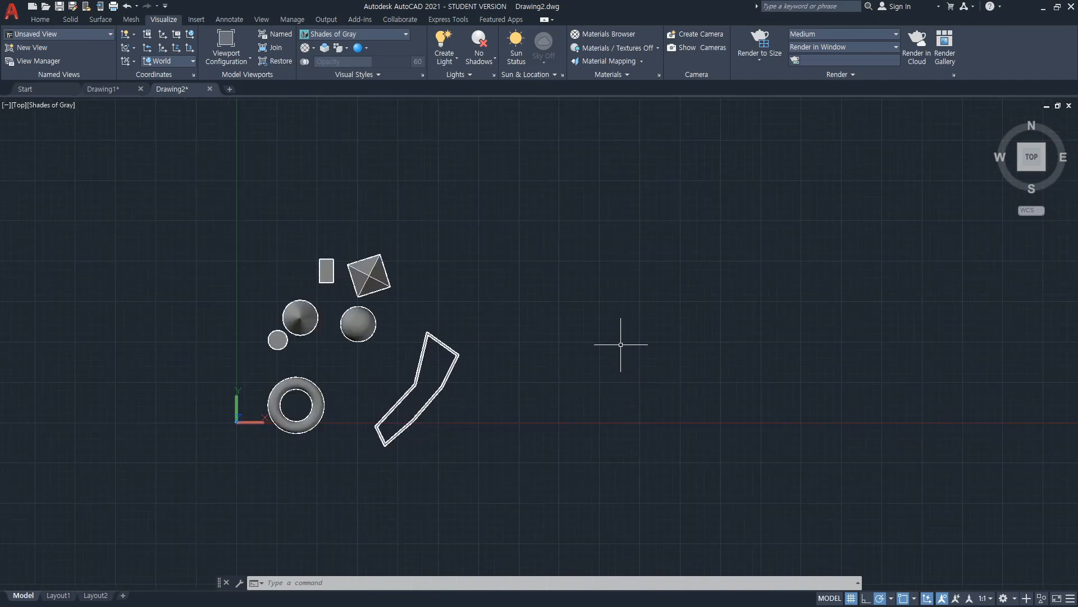
type("pl")
key("Return")
Draw a small closed five-pointed star polyline in the empty area beyond the solids as the sweep profile.
type("pl")
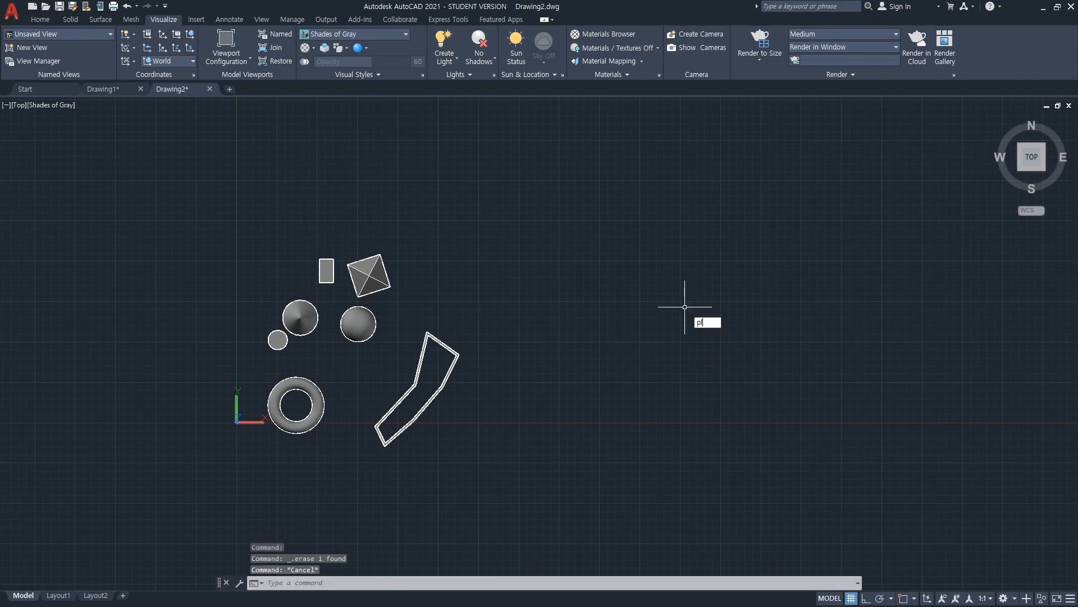
key("Return")
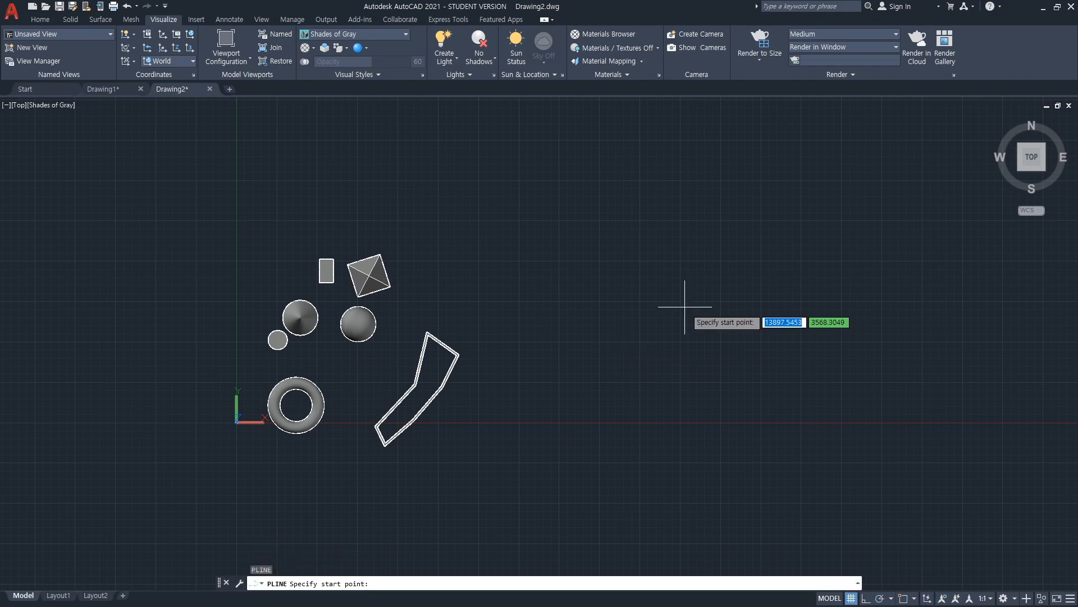
left_click(691, 312)
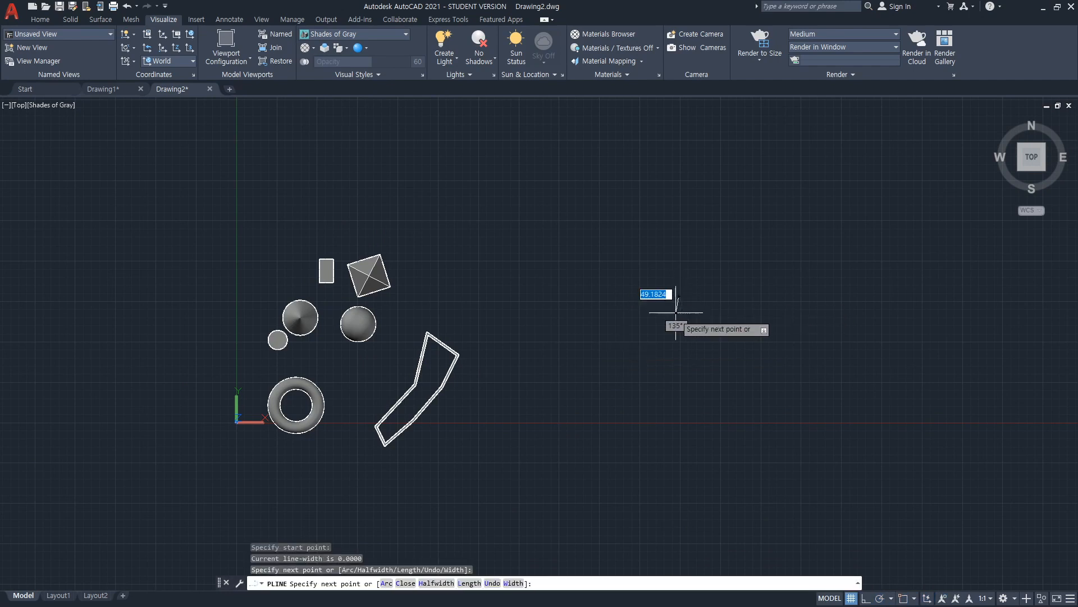
left_click(658, 313)
left_click(668, 337)
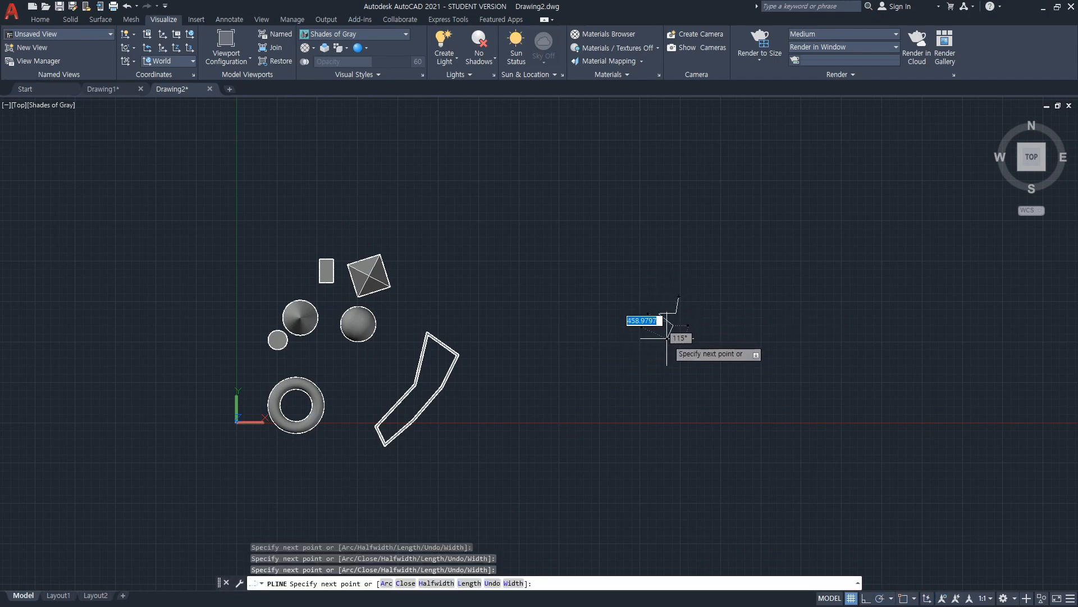
left_click(683, 324)
left_click(697, 335)
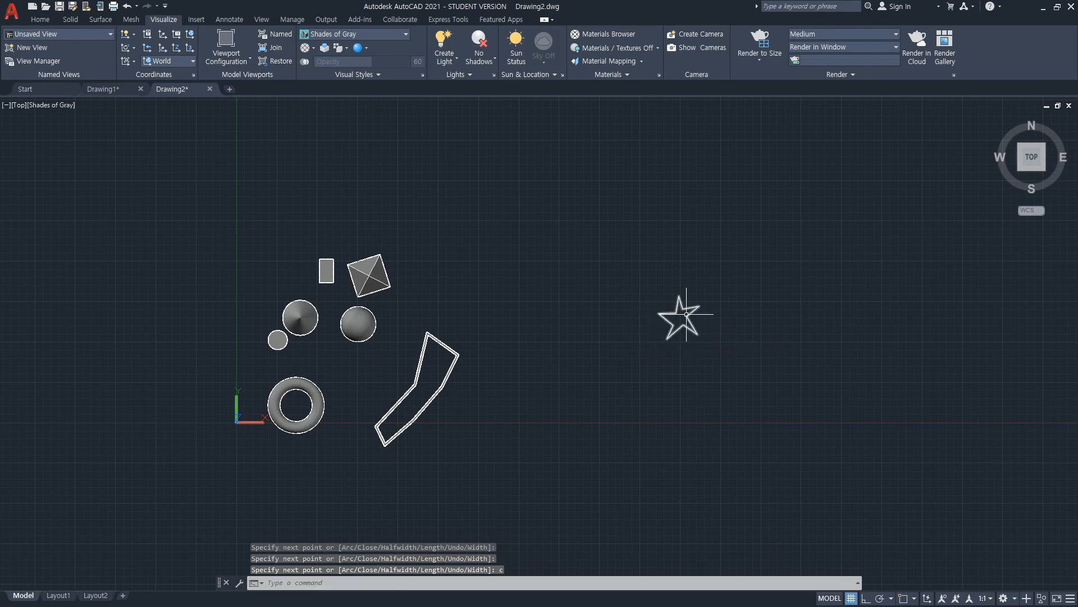
left_click(690, 313)
key("Escape")
Draw a large open arc polyline beside the star, starting near its upper tip and bulging upward, as the sweep path.
mouse_move(752, 342)
middle_mouse_down()
mouse_move(696, 378)
mouse_move(684, 356)
middle_mouse_up()
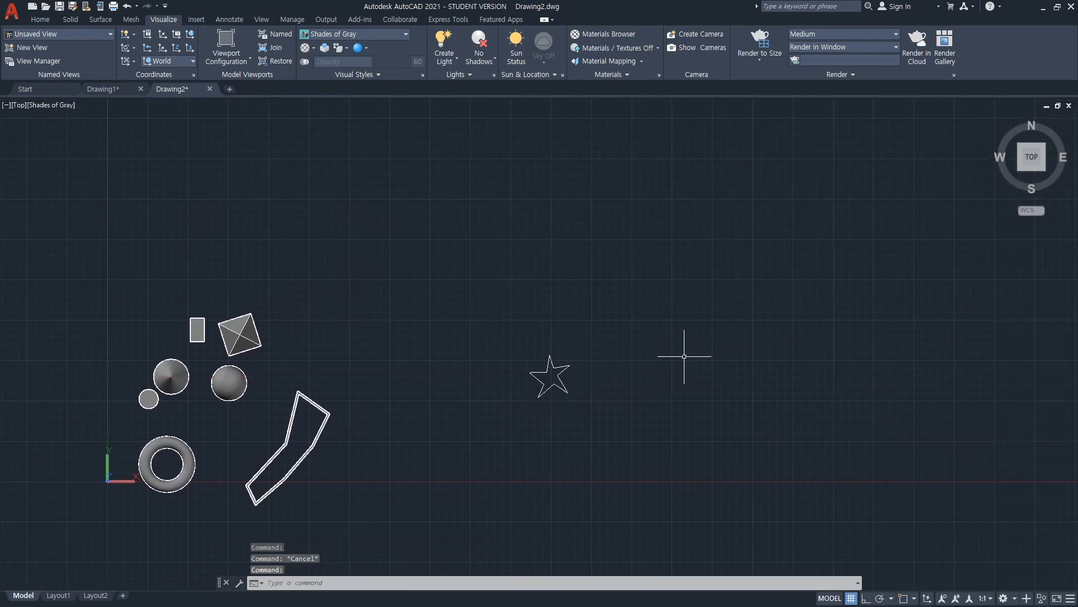
type("pl")
key("Return")
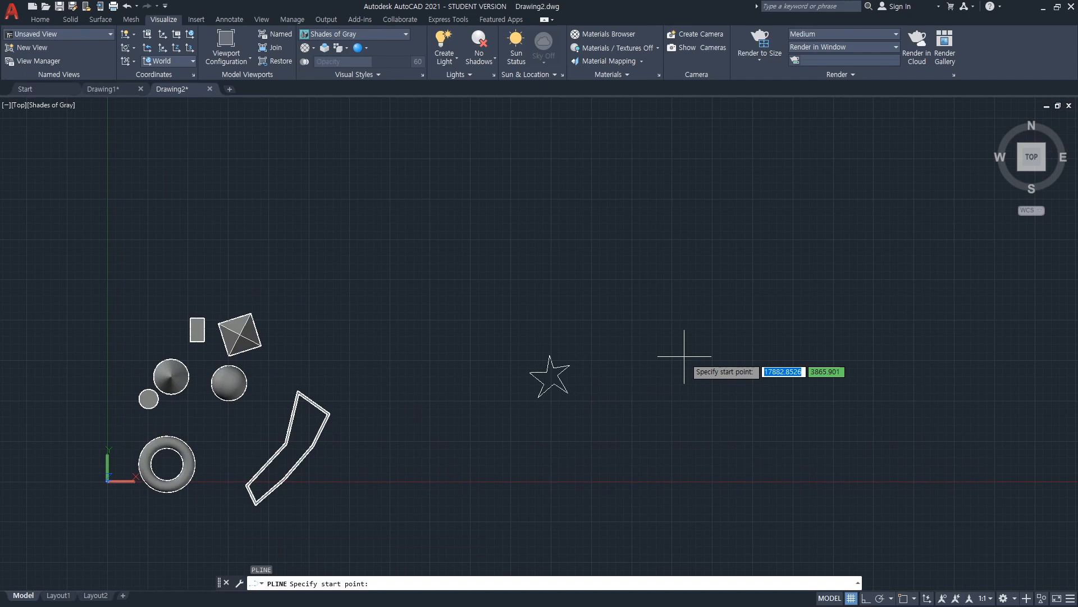
left_click(604, 350)
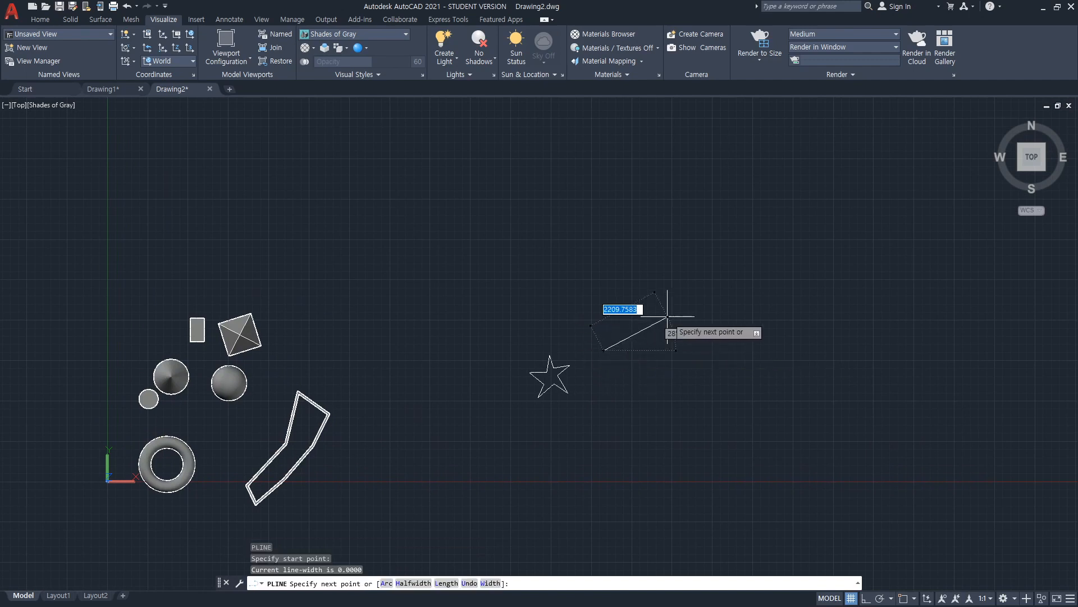
type("a")
type("\\")
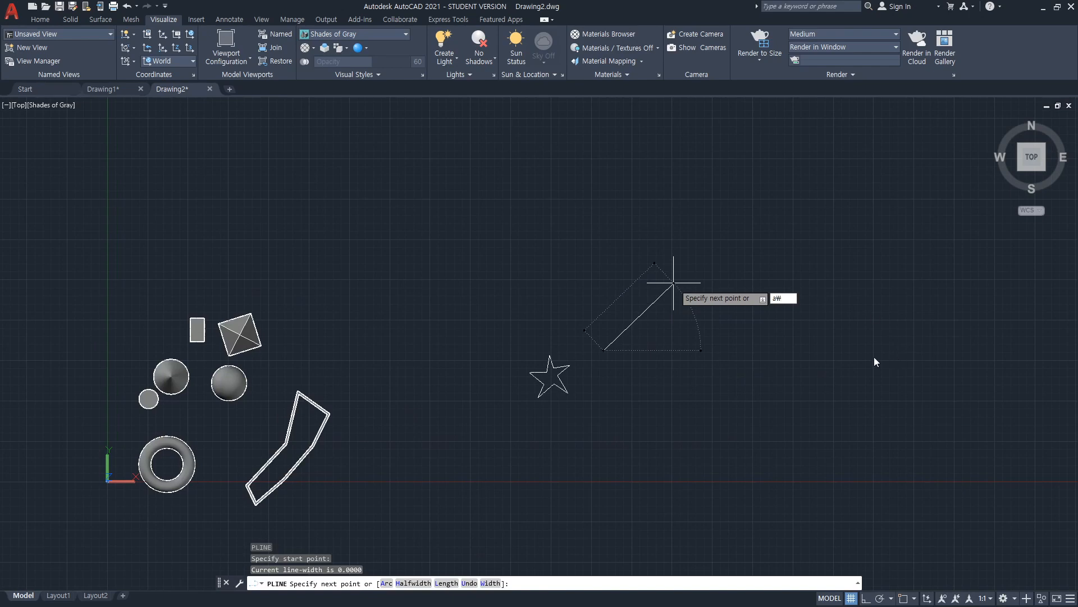
key("BackSpace")
key("Return")
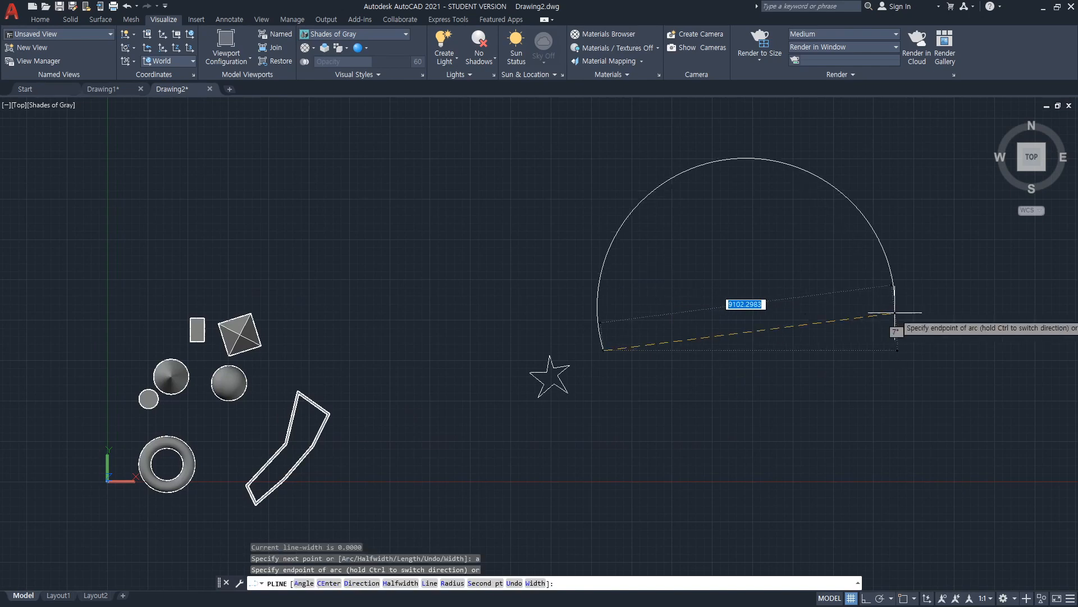
left_click(897, 264)
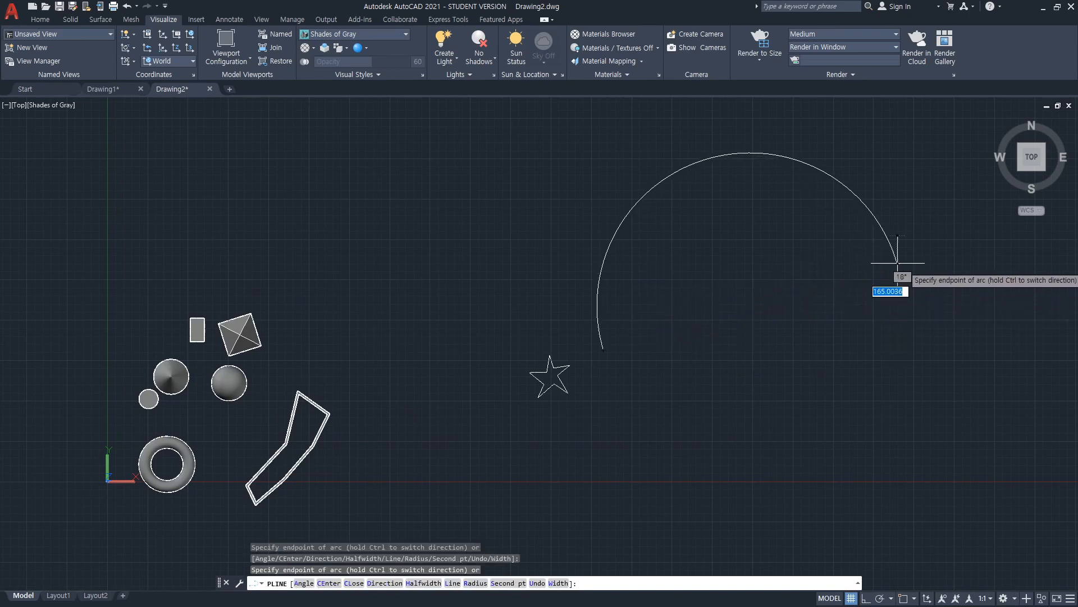
key("Return")
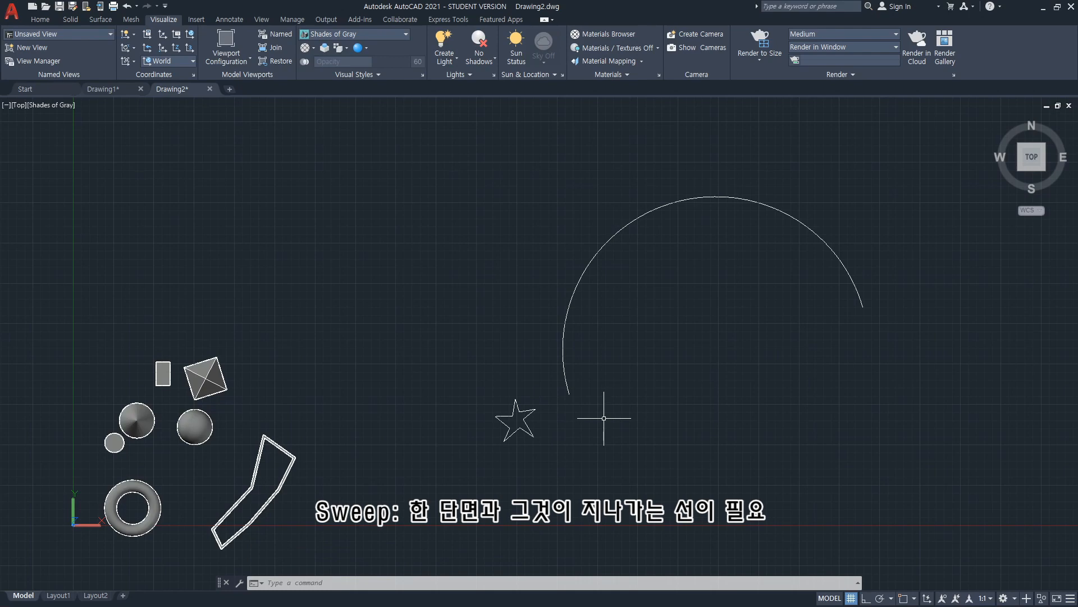
Sweep the star profile along the large arc to form a solid.
type("SWEEP")
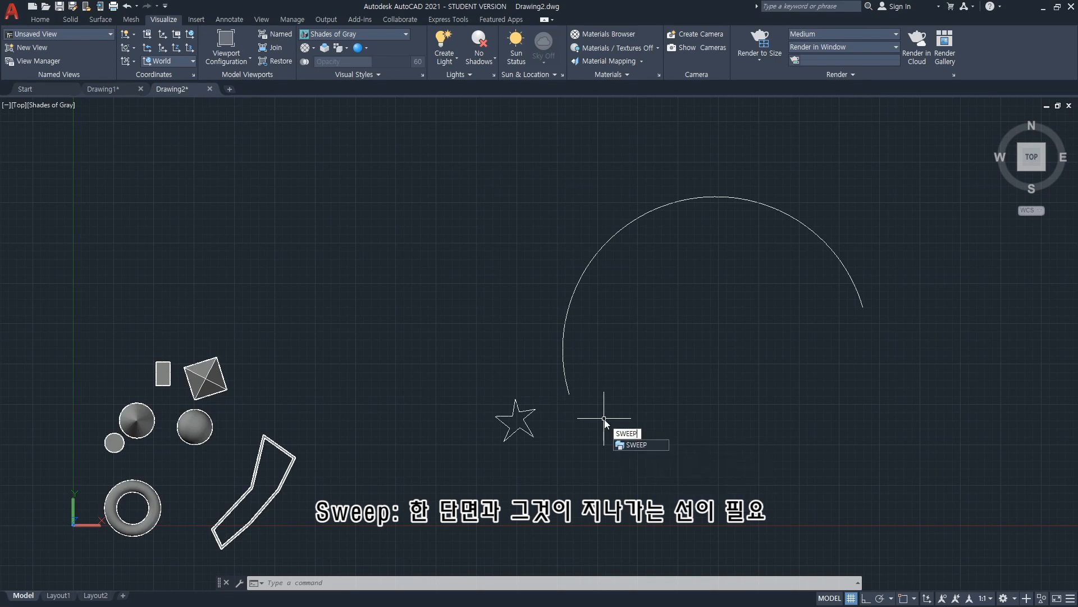
key("Return")
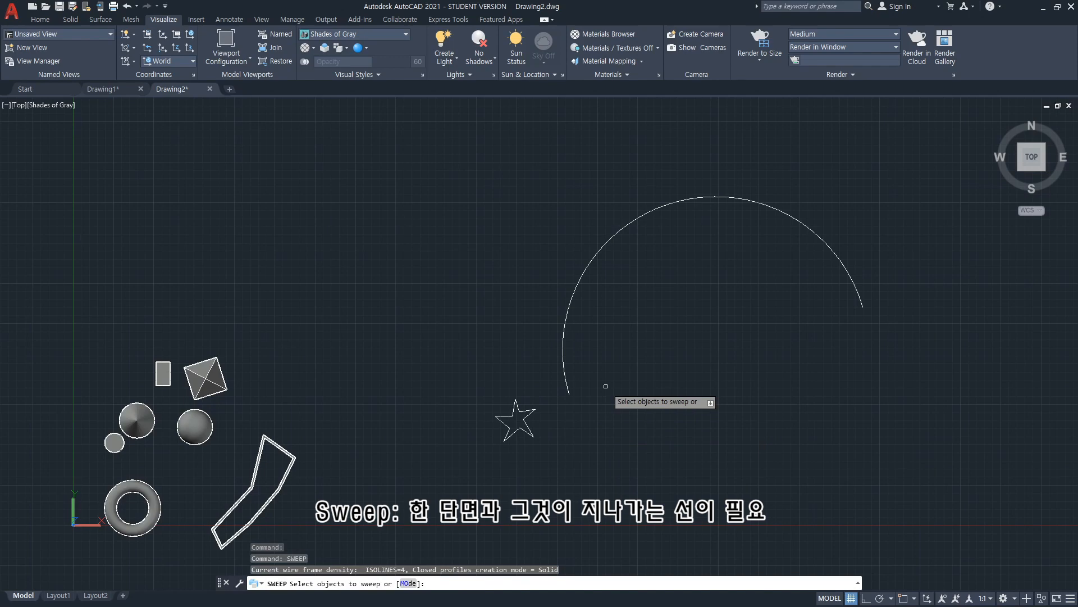
left_click(528, 415)
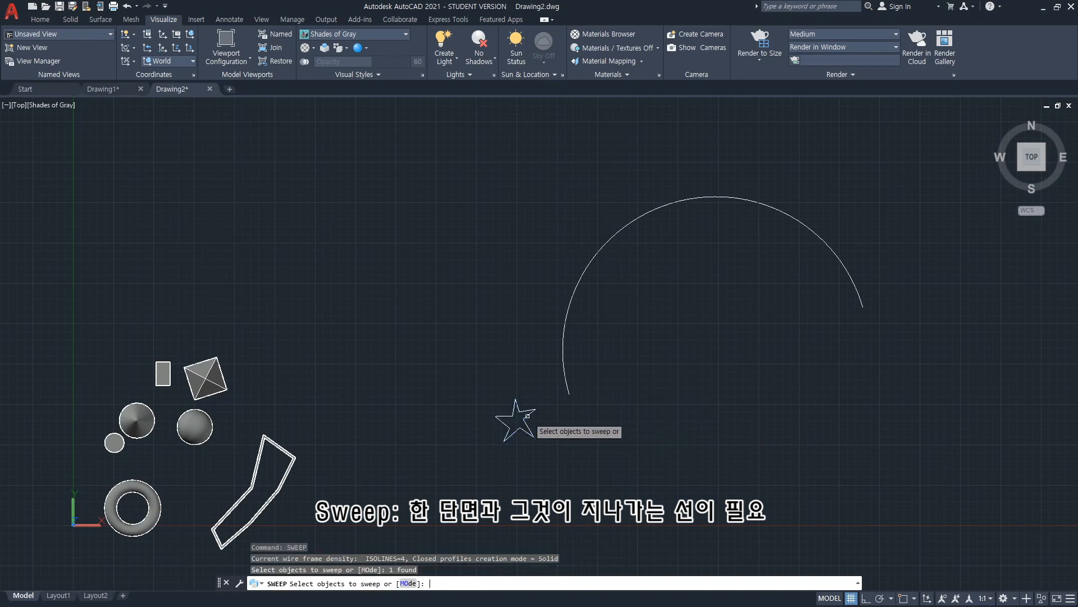
key("Return")
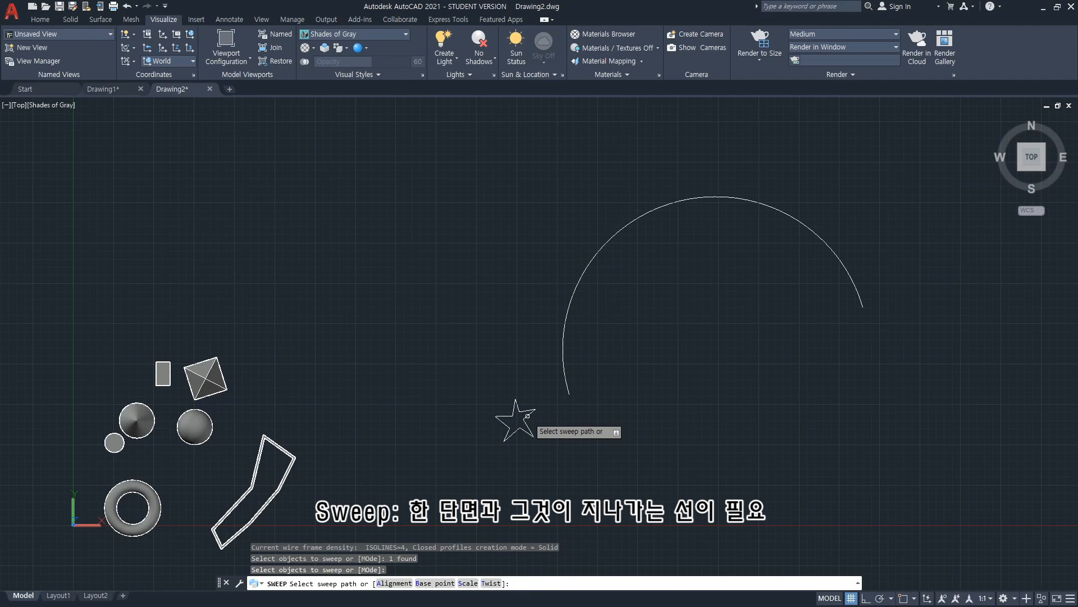
left_click(567, 391)
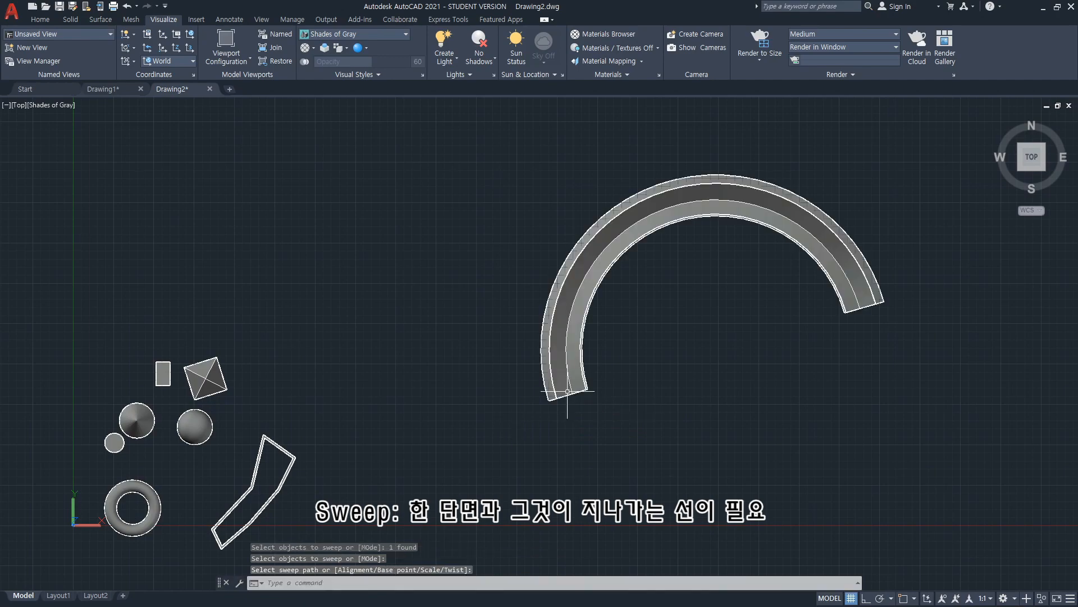
Orbit to a tilted front view to examine the swept star solid and the empty area in front of it.
middle_click_drag(670, 411, 662, 265, "shift")
scroll(620, 343, "up", 2)
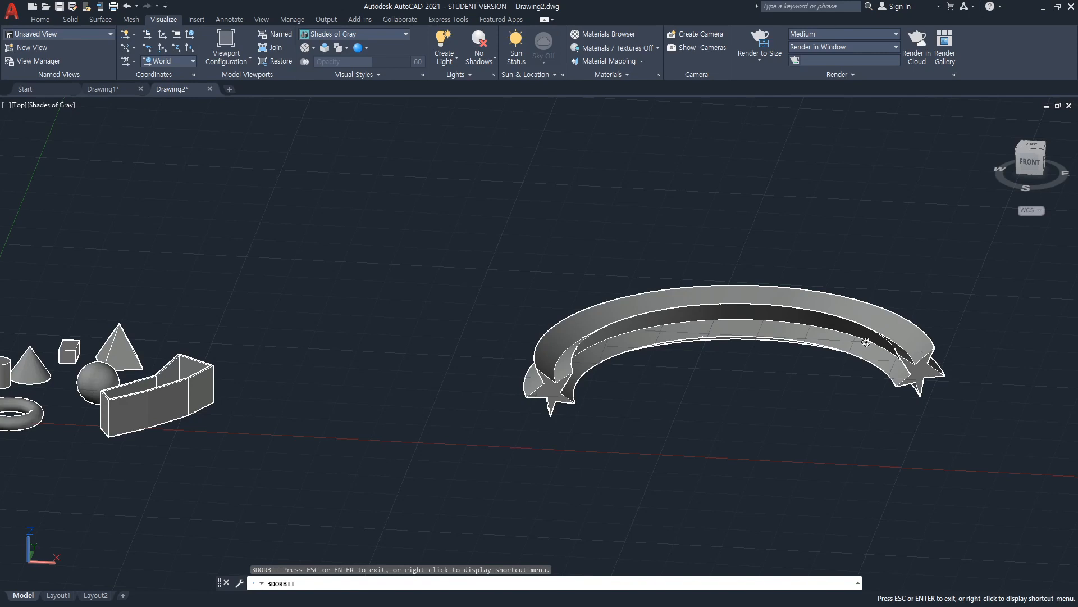
middle_click_drag(955, 363, 802, 404)
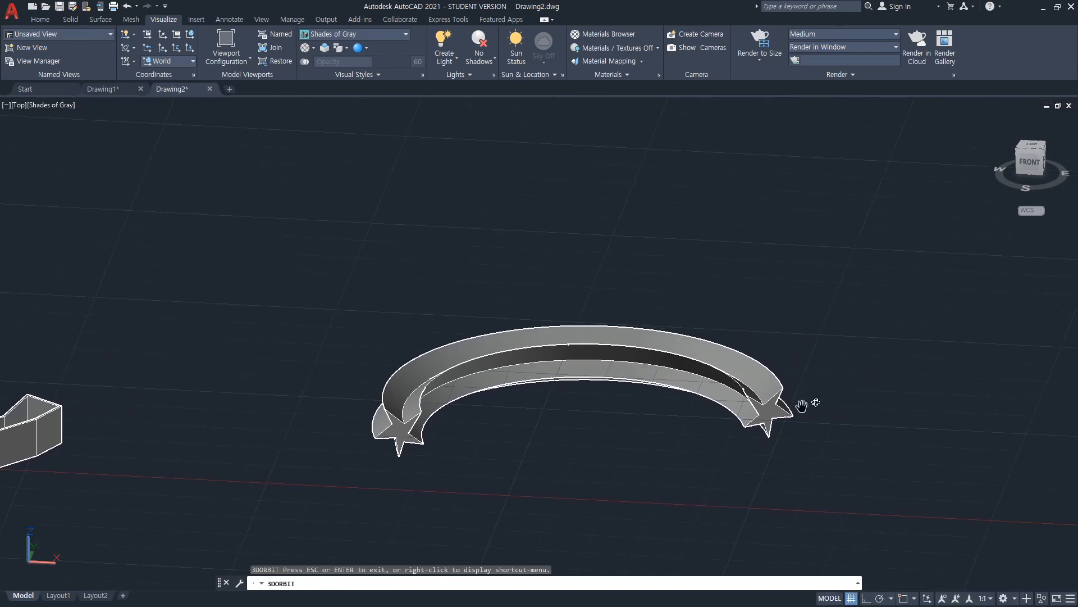
key("Escape")
scroll(563, 417, "down", 3)
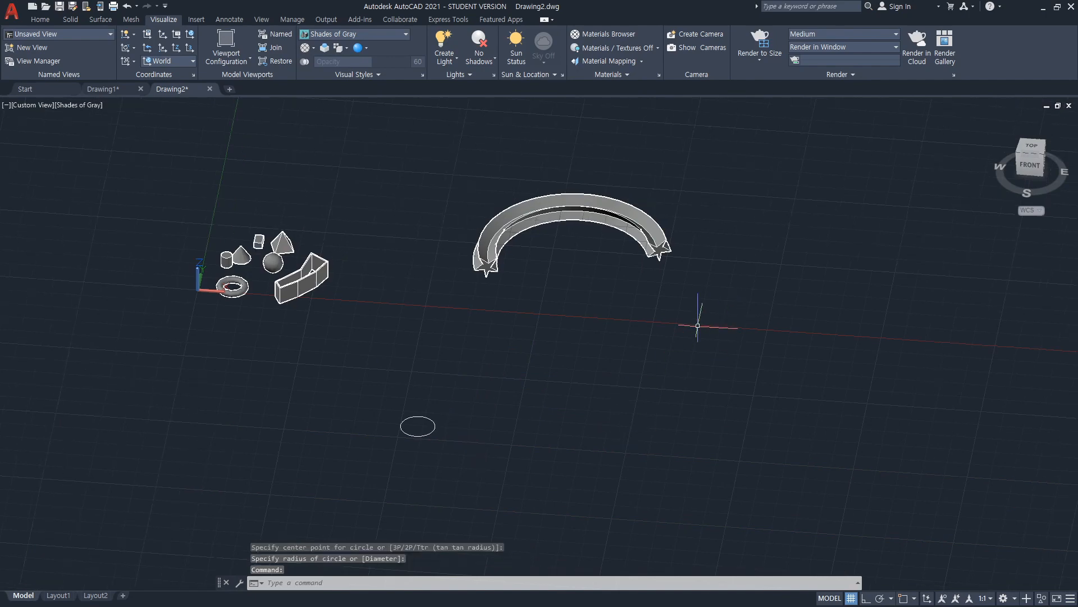
scroll(507, 428, "up", 2)
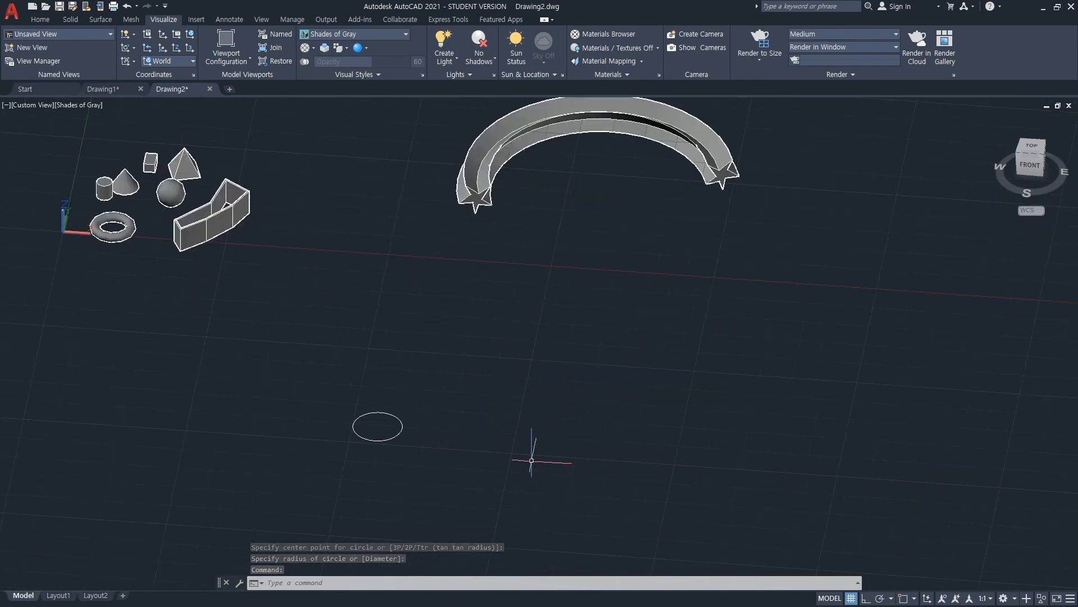
Draw a three-turn helix rising in front of the swept star solid, with a base radius of about 5740 and a top radius of about 2450.
type("HLe")
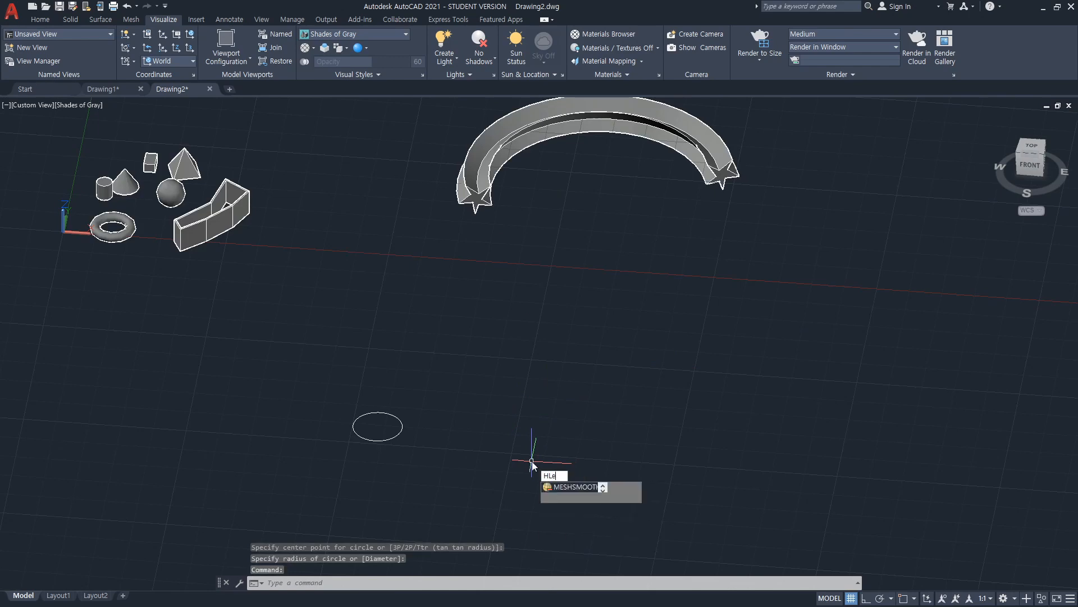
key("BackSpace")
key("BackSpace")
type("ELI")
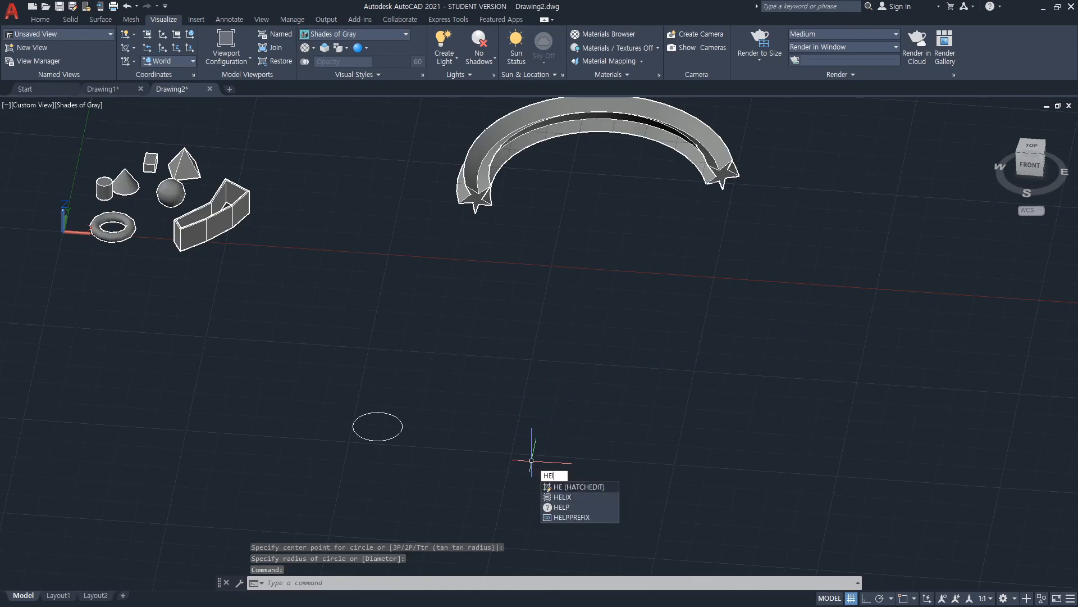
type("X")
key("Return")
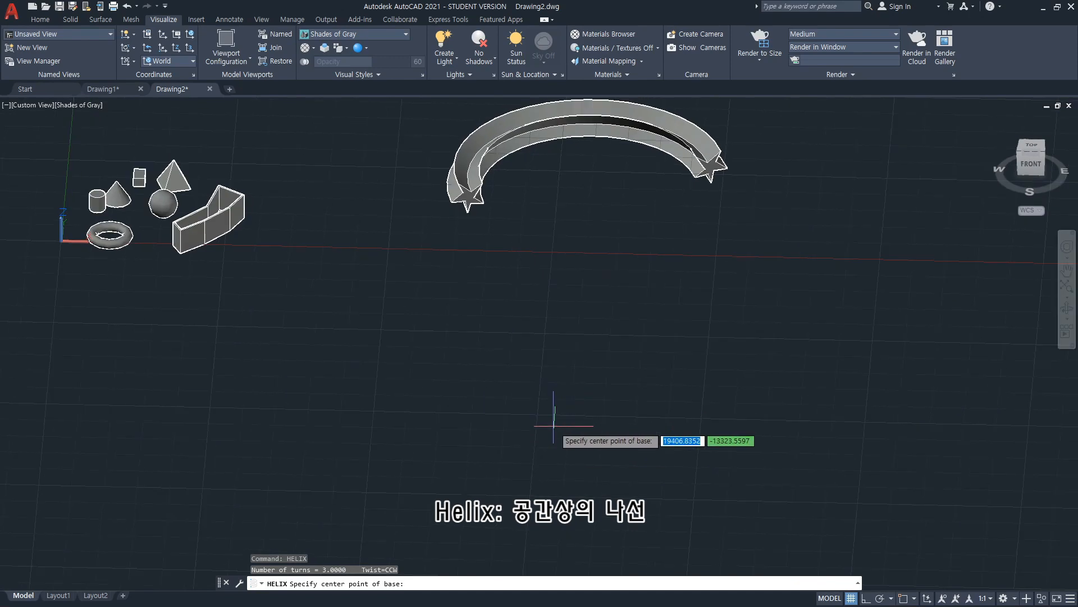
left_click(554, 426)
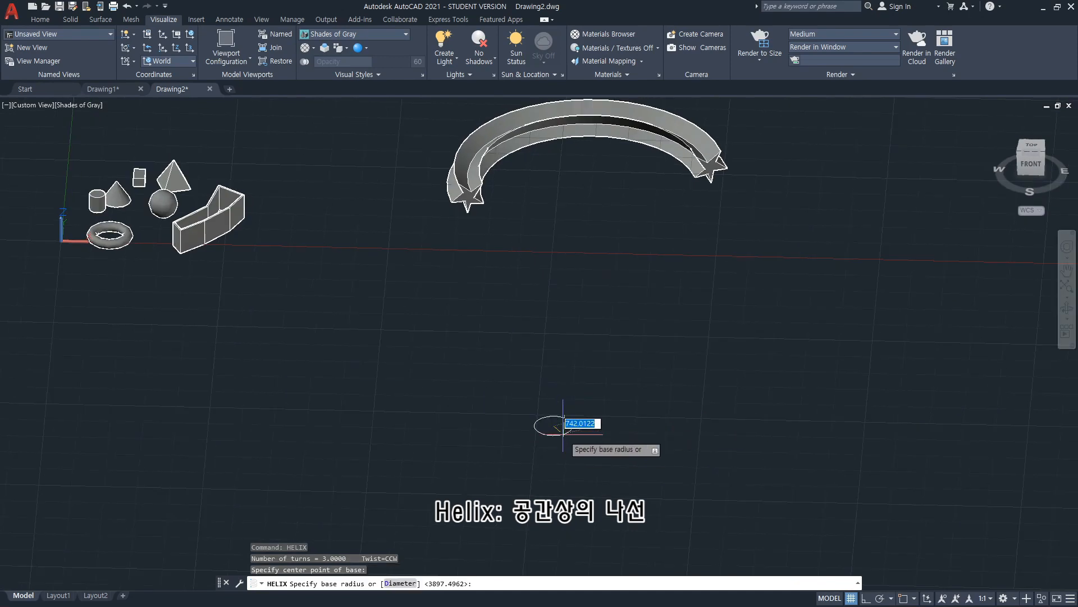
left_click(681, 465)
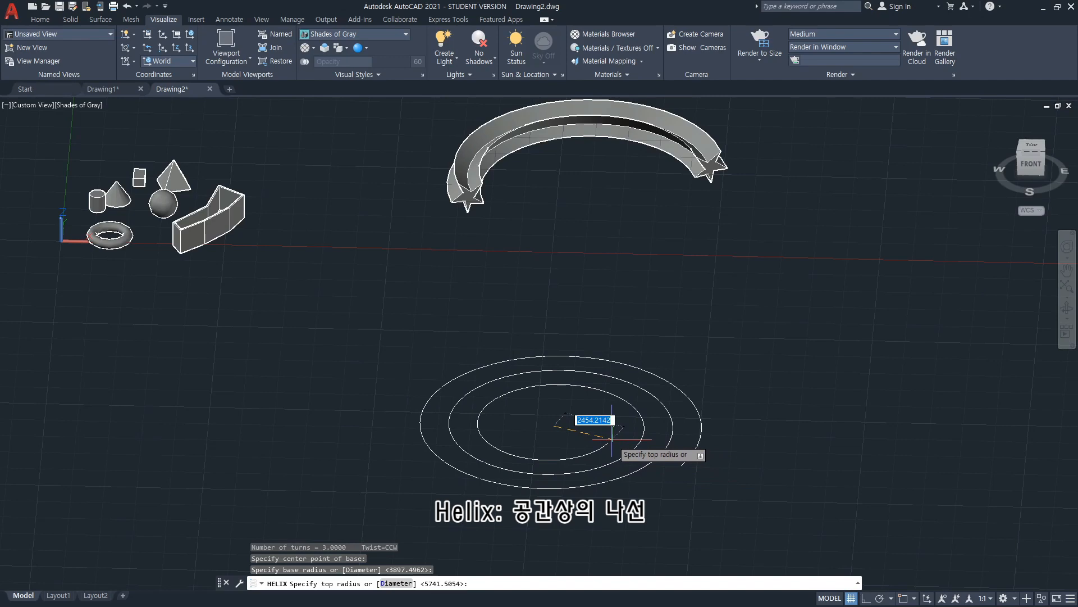
left_click(611, 439)
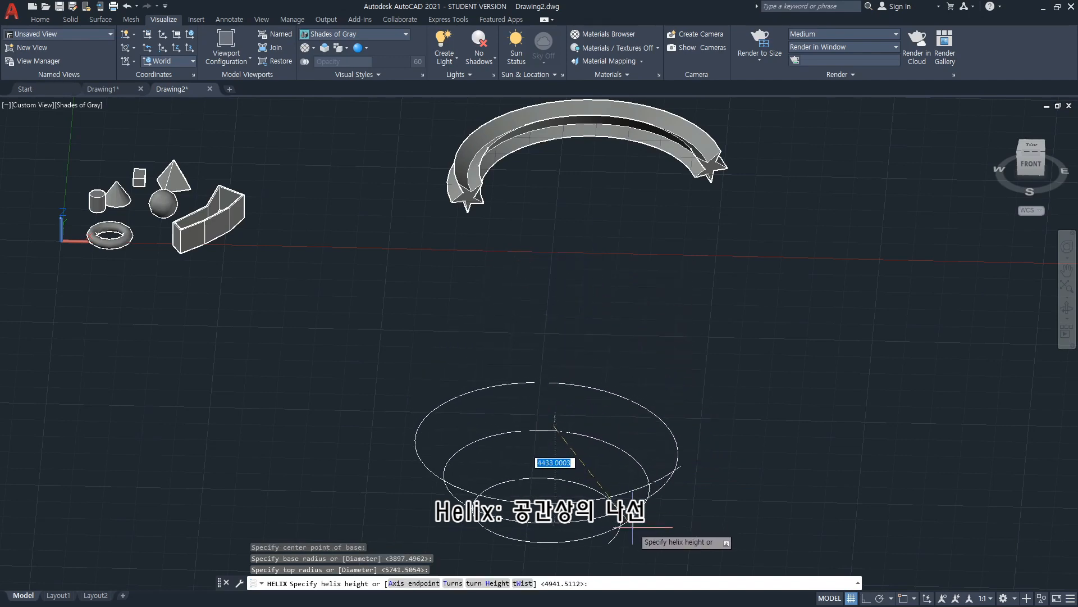
left_click(632, 289)
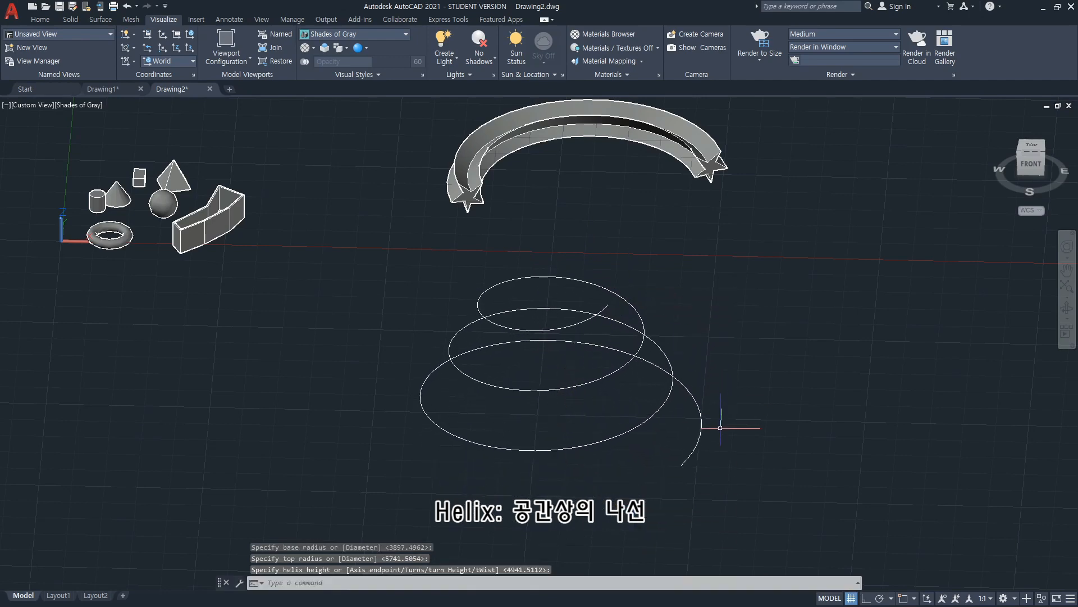
key("Escape")
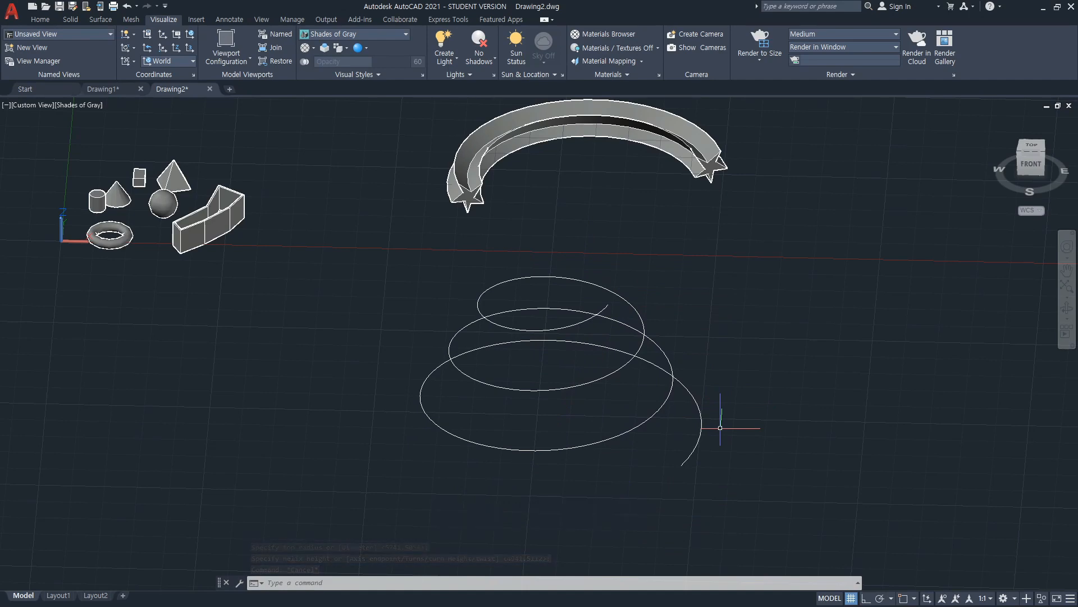
Draw a small circle just in front of the helix's lower end as the sweep profile.
type("orbit")
key("Return")
left_click_drag(767, 438, 635, 454)
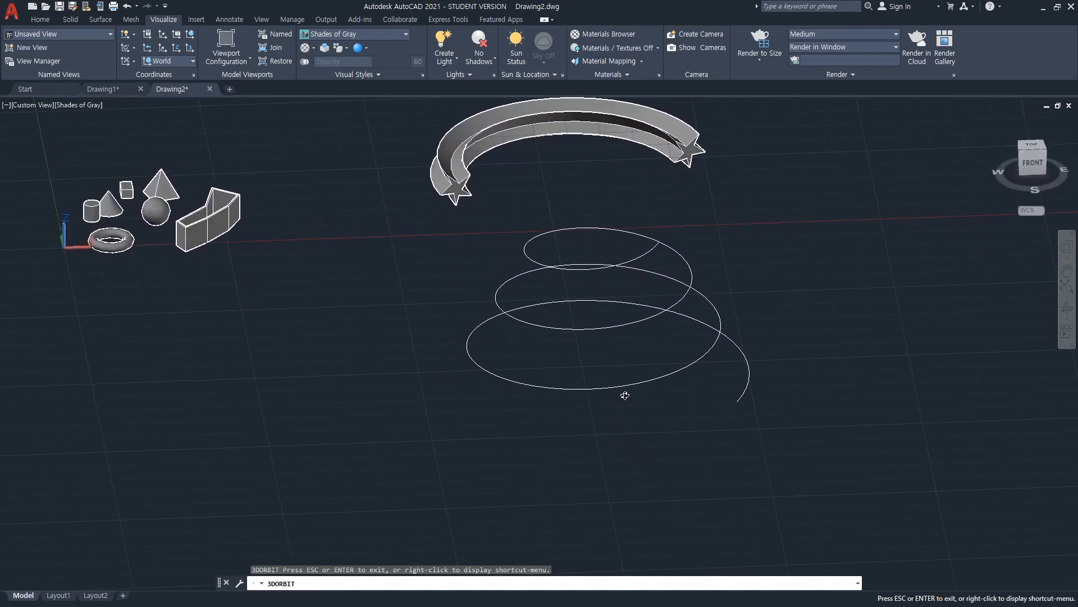
key("Escape")
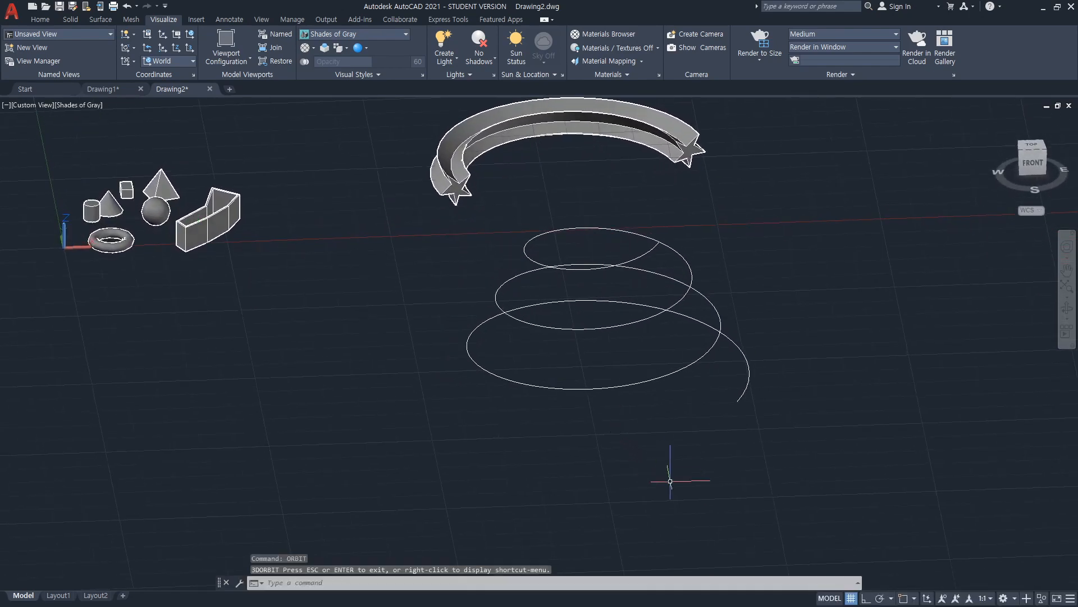
type("circle")
key("Return")
scroll(705, 453, "up", 1)
left_click(690, 465)
left_click(702, 449)
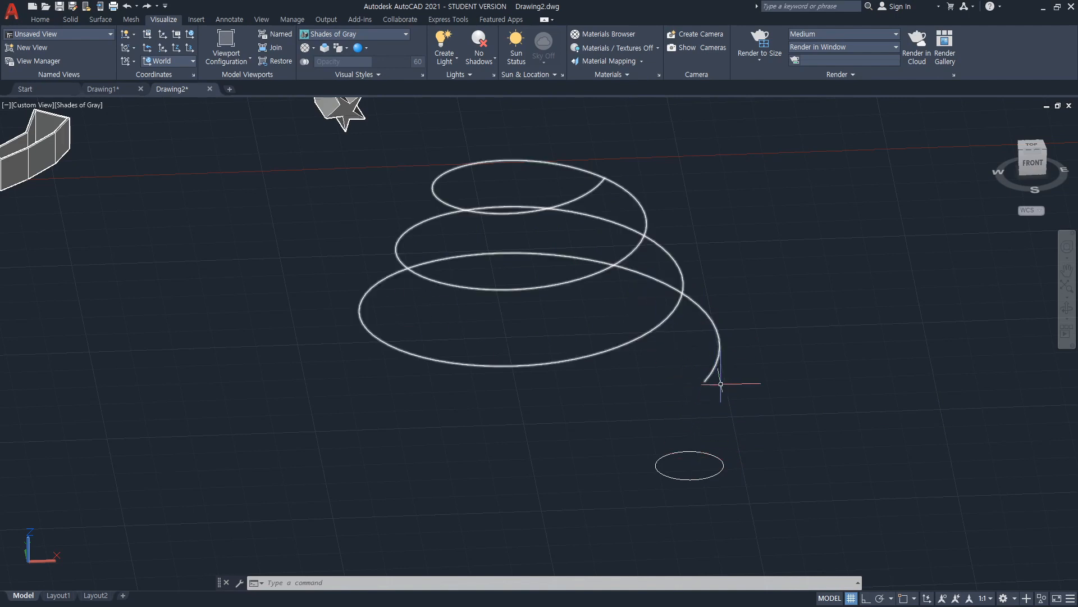
Sweep the circle along the helix to form a coiled tube solid.
type("sweep")
key("Return")
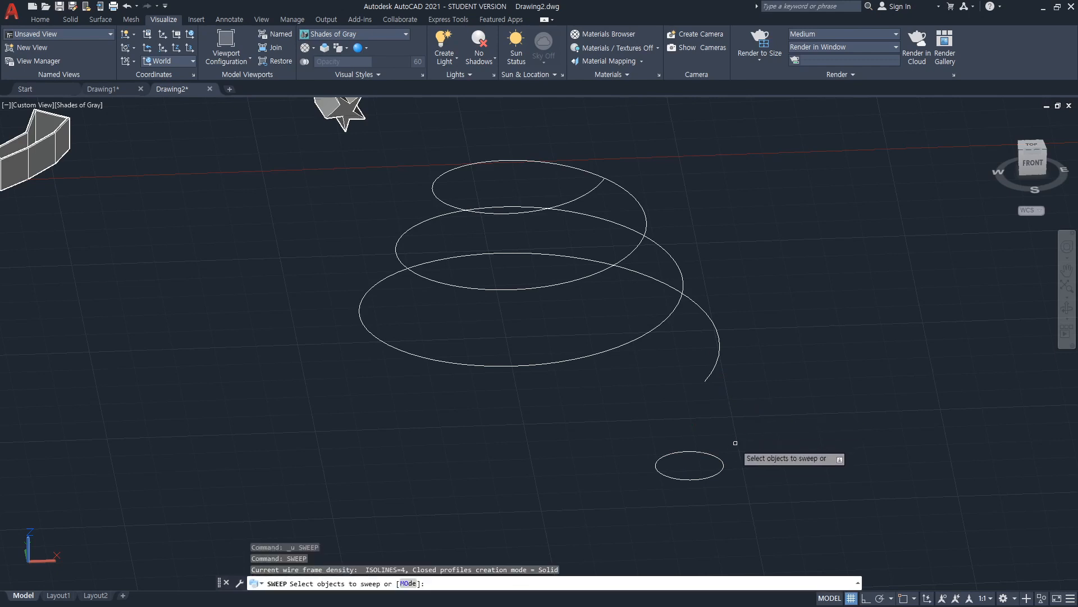
left_click(723, 460)
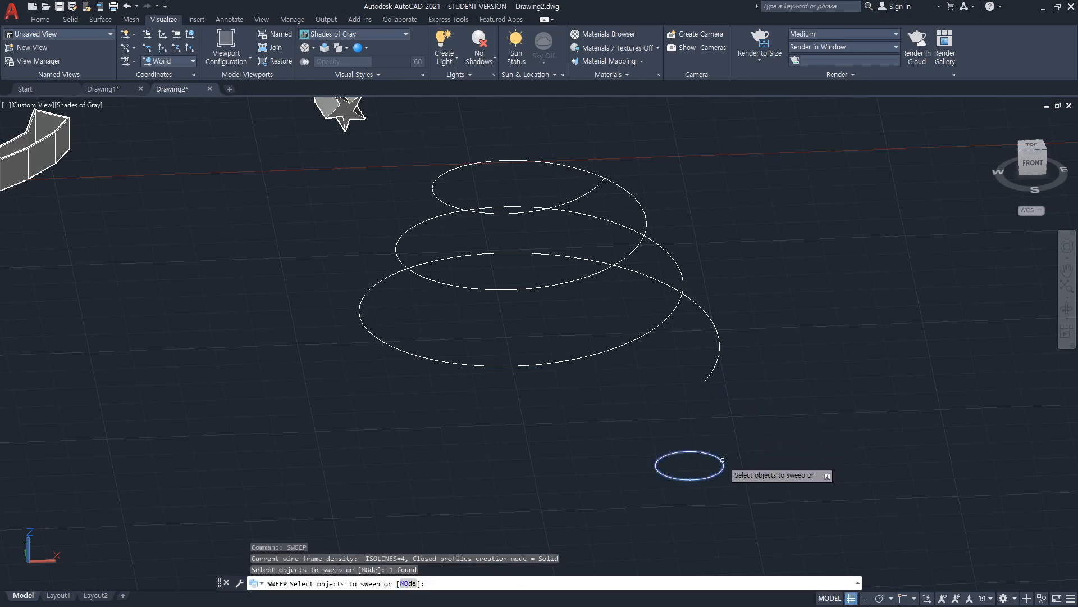
key("Return")
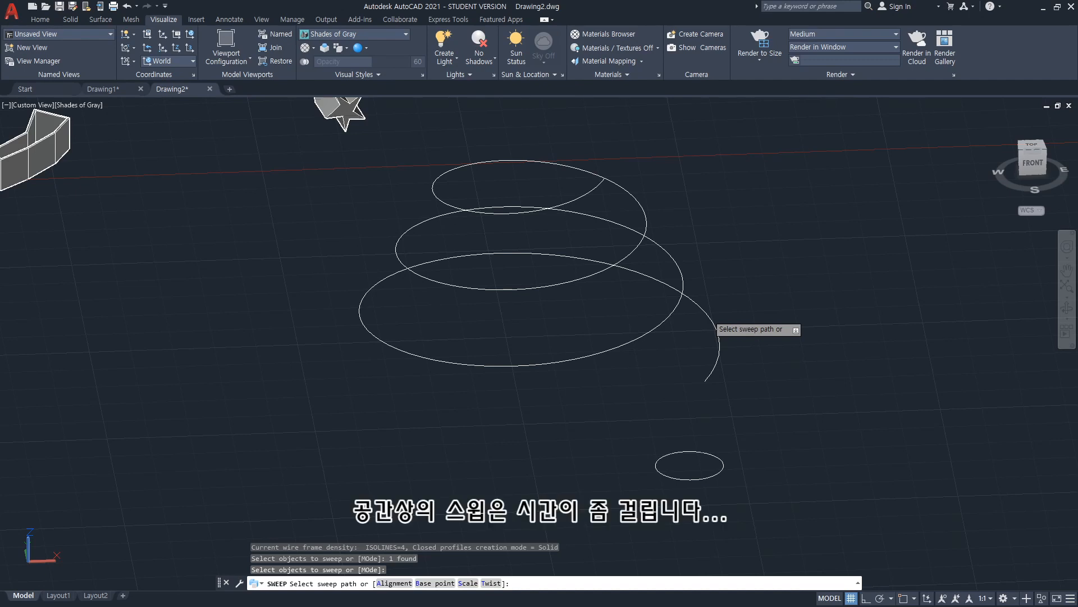
left_click(707, 314)
key("Return")
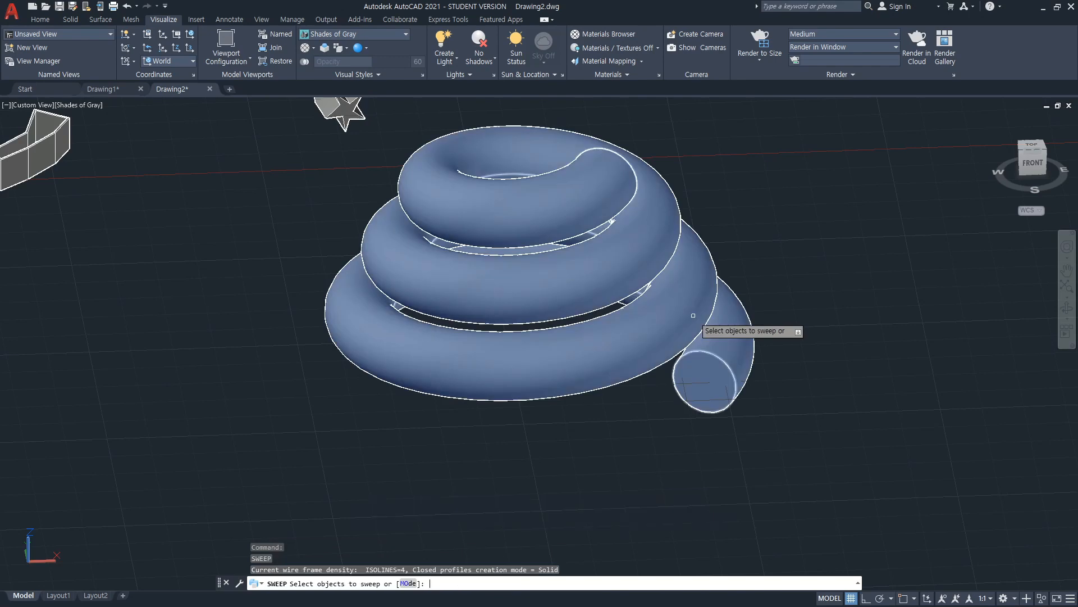
key("Escape")
Orbit around the coiled tube to examine it, and return to the Top view.
type("or")
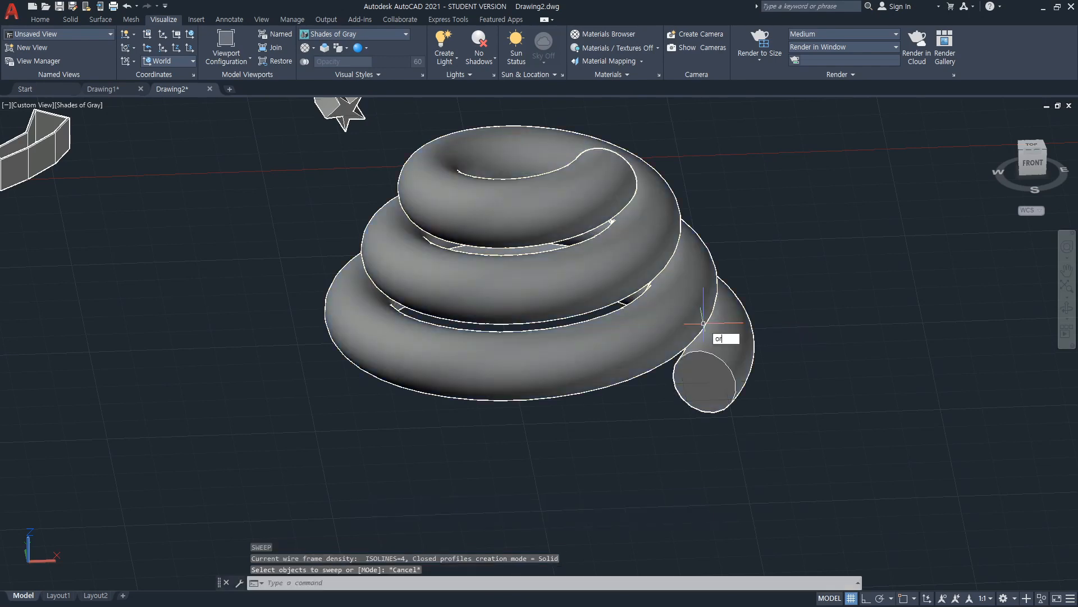
type("bit")
key("Return")
left_click_drag(762, 448, 714, 459)
middle_click_drag(831, 385, 543, 405)
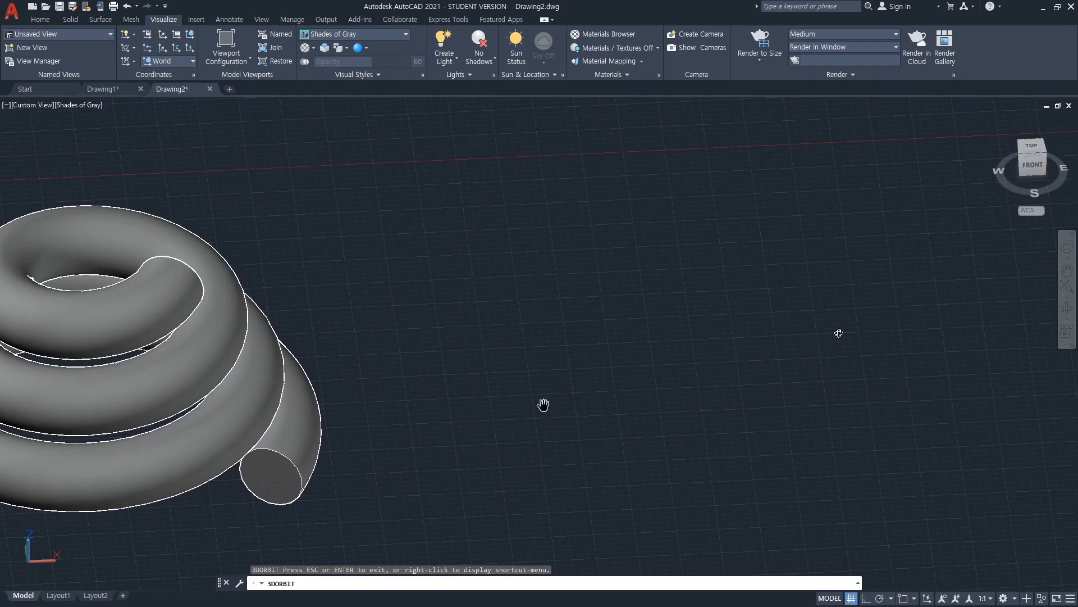
key("Escape")
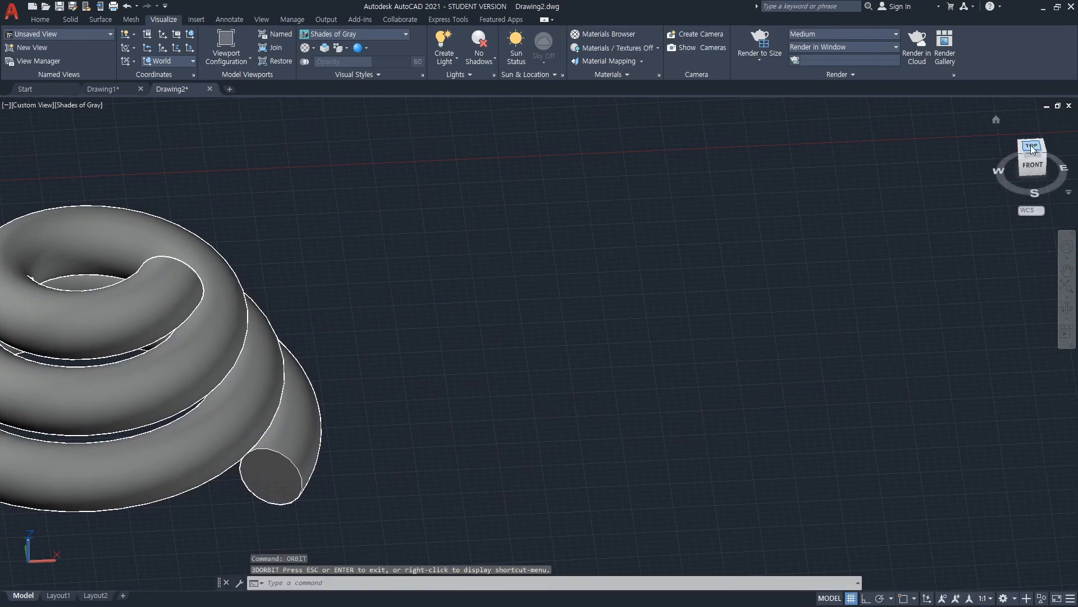
left_click(1032, 146)
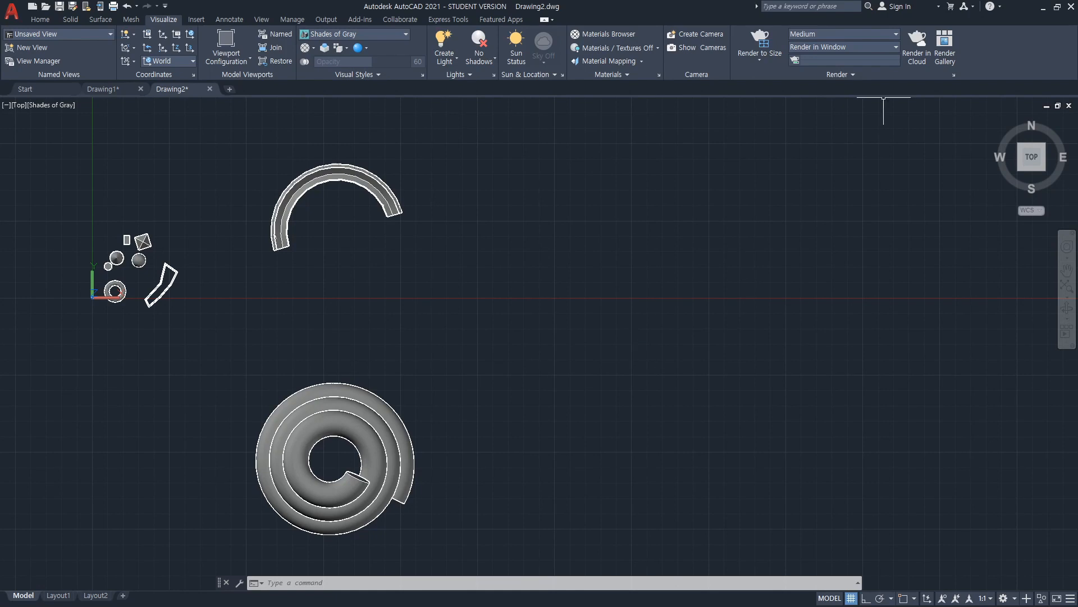
mouse_move(626, 232)
left_mouse_down()
mouse_move(626, 301)
mouse_move(628, 234)
mouse_move(730, 222)
mouse_move(736, 308)
left_mouse_up()
mouse_move(627, 310)
left_mouse_down()
mouse_move(724, 245)
mouse_move(633, 260)
mouse_move(632, 298)
mouse_move(744, 351)
mouse_move(748, 312)
mouse_move(644, 325)
left_mouse_up()
mouse_move(620, 229)
left_mouse_down()
mouse_move(631, 294)
mouse_move(674, 344)
mouse_move(738, 376)
mouse_move(728, 422)
mouse_move(612, 388)
left_mouse_up()
mouse_move(730, 224)
left_mouse_down()
mouse_move(743, 311)
mouse_move(805, 355)
mouse_move(771, 399)
mouse_move(739, 381)
left_mouse_up()
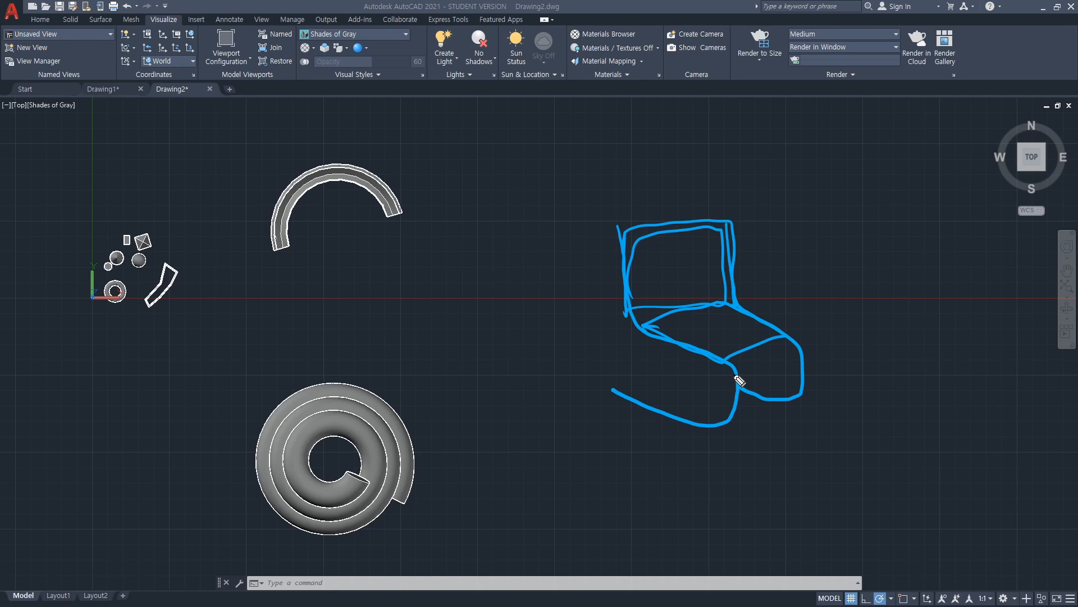
mouse_move(615, 391)
left_mouse_down()
mouse_move(728, 431)
mouse_move(744, 384)
mouse_move(681, 349)
mouse_move(622, 292)
mouse_move(616, 246)
left_mouse_up()
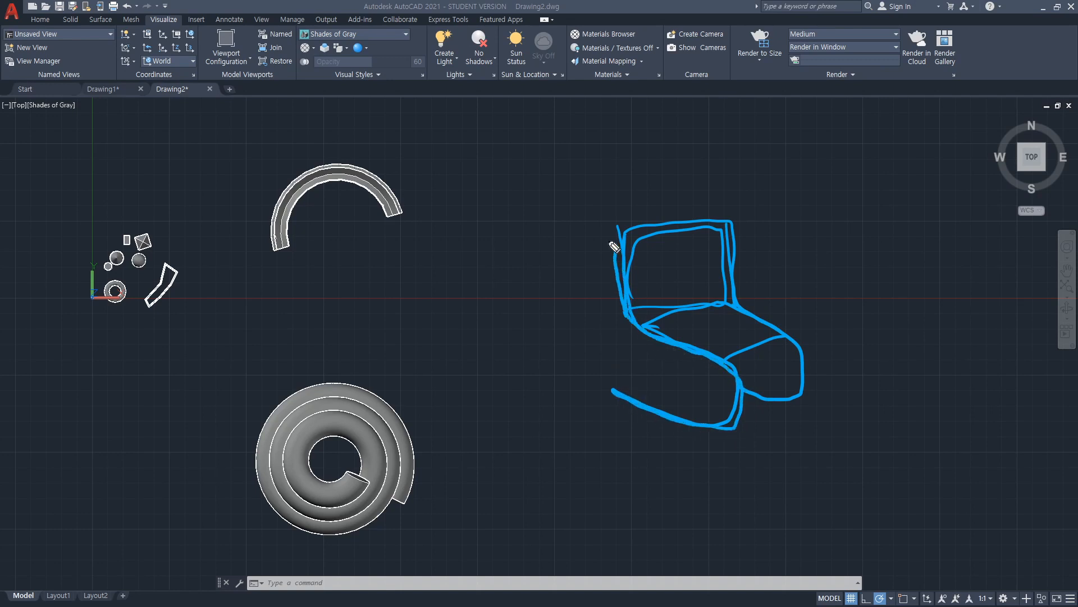
mouse_move(595, 450)
left_mouse_down()
mouse_move(585, 481)
mouse_move(622, 457)
mouse_move(684, 483)
left_mouse_up()
mouse_move(584, 479)
left_mouse_down()
mouse_move(655, 515)
mouse_move(742, 479)
mouse_move(741, 457)
left_mouse_up()
left_click_drag(684, 483, 701, 443)
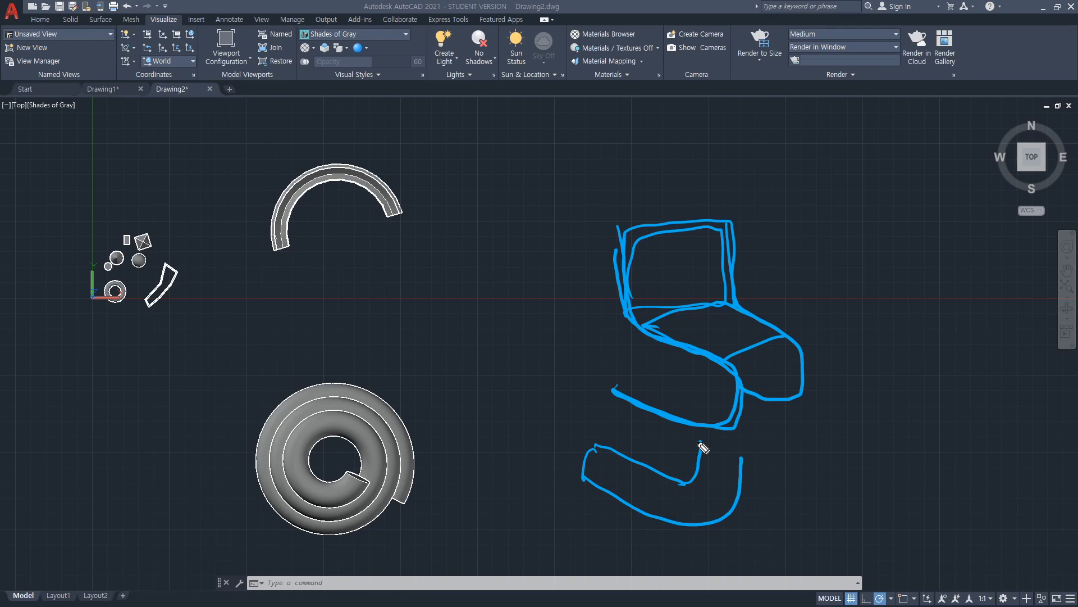
mouse_move(595, 458)
left_mouse_down()
mouse_move(655, 494)
mouse_move(715, 497)
mouse_move(720, 447)
left_mouse_up()
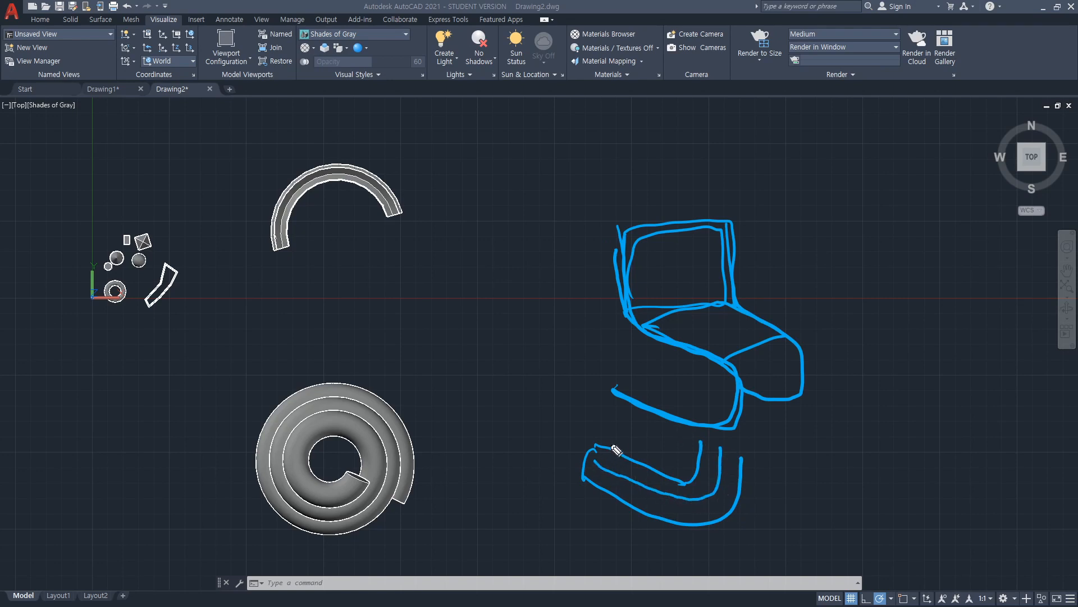
mouse_move(613, 450)
left_mouse_down()
mouse_move(582, 479)
mouse_move(614, 452)
mouse_move(587, 473)
mouse_move(584, 452)
mouse_move(603, 459)
mouse_move(602, 469)
mouse_move(585, 466)
mouse_move(695, 503)
mouse_move(725, 475)
mouse_move(724, 444)
left_mouse_up()
mouse_move(587, 480)
left_mouse_down()
mouse_move(603, 458)
mouse_move(584, 469)
left_mouse_up()
mouse_move(610, 393)
left_mouse_down()
mouse_move(705, 431)
mouse_move(729, 422)
mouse_move(735, 380)
mouse_move(626, 308)
mouse_move(632, 226)
left_mouse_up()
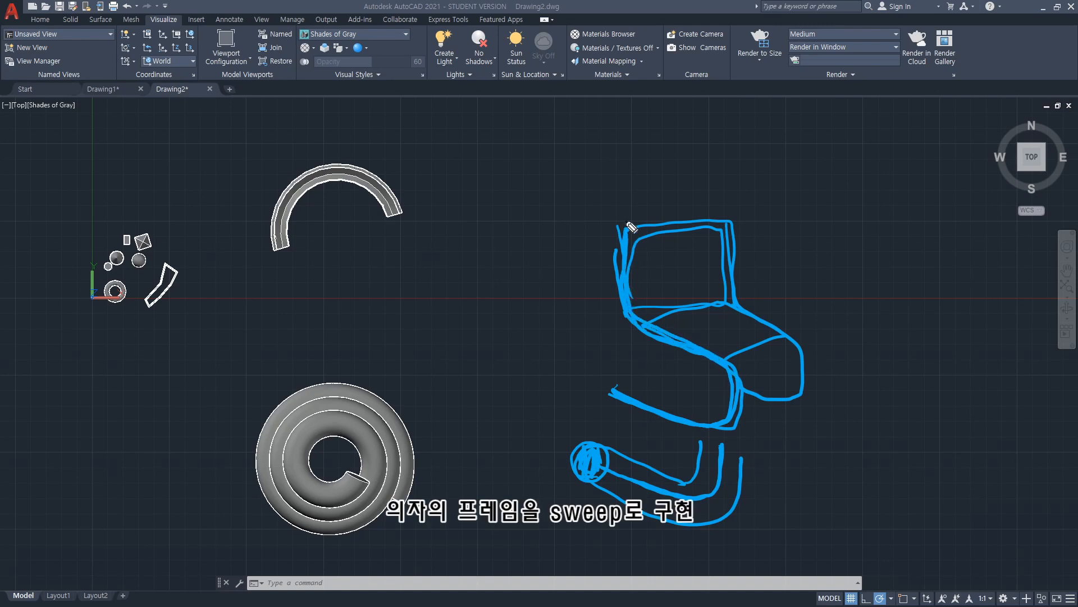
key("e")
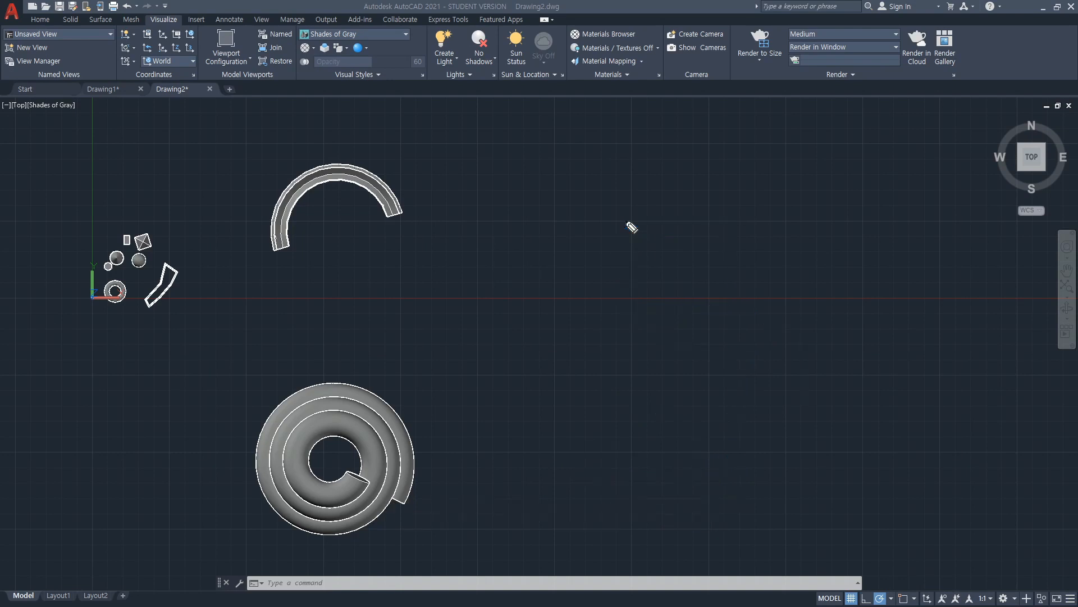
mouse_move(698, 226)
left_mouse_down()
mouse_move(699, 312)
mouse_move(825, 323)
mouse_move(835, 366)
mouse_move(790, 393)
mouse_move(706, 389)
left_mouse_up()
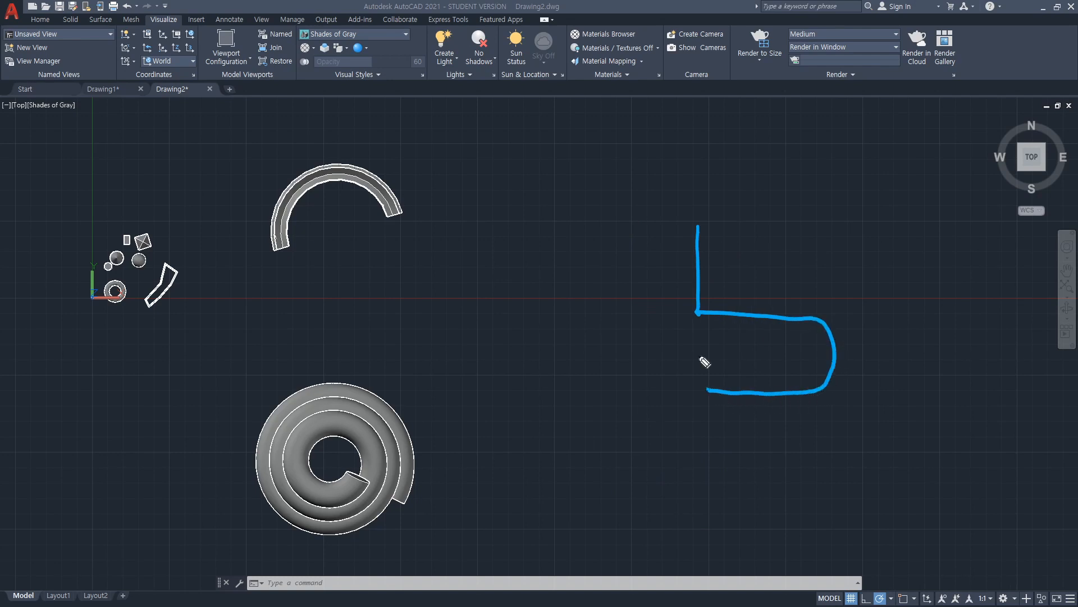
mouse_move(709, 396)
left_mouse_down()
mouse_move(722, 393)
mouse_move(703, 432)
mouse_move(830, 420)
left_mouse_up()
left_click_drag(829, 413, 829, 425)
mouse_move(718, 415)
left_mouse_down()
mouse_move(701, 433)
mouse_move(740, 456)
mouse_move(763, 449)
left_mouse_up()
left_click_drag(780, 444, 792, 444)
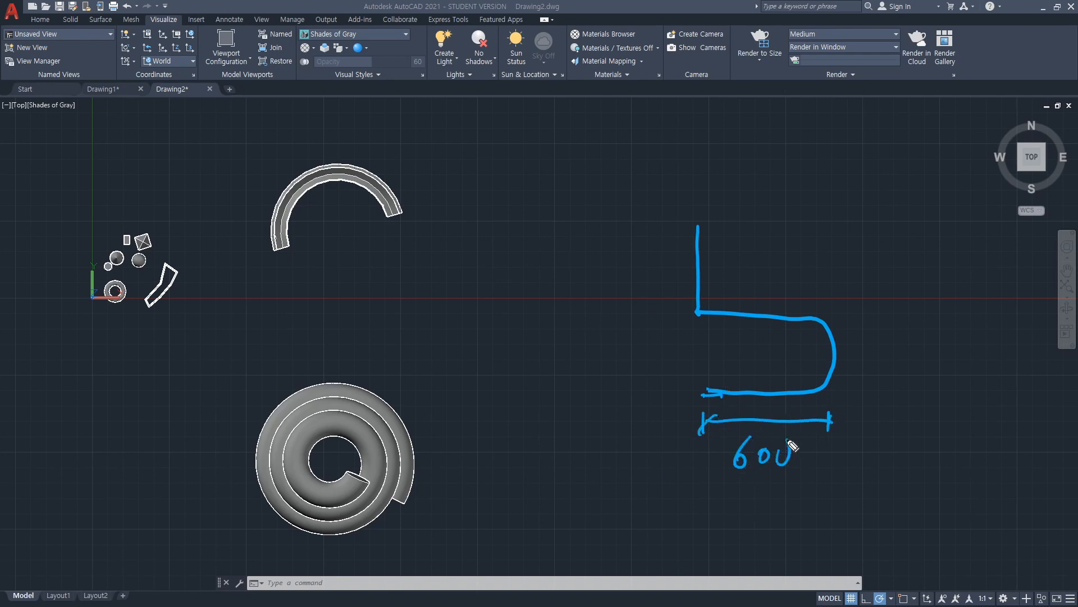
left_click_drag(876, 314, 907, 312)
mouse_move(893, 315)
left_mouse_down()
mouse_move(894, 393)
mouse_move(903, 388)
left_mouse_up()
mouse_move(928, 340)
left_mouse_down()
mouse_move(936, 371)
mouse_move(955, 350)
left_mouse_up()
left_click_drag(969, 350, 969, 341)
mouse_move(814, 316)
left_mouse_down()
mouse_move(849, 355)
mouse_move(823, 391)
left_mouse_up()
mouse_move(856, 352)
left_mouse_down()
mouse_move(825, 318)
mouse_move(751, 317)
left_mouse_up()
mouse_move(717, 316)
left_mouse_down()
mouse_move(699, 306)
mouse_move(719, 315)
mouse_move(702, 295)
mouse_move(711, 299)
left_mouse_up()
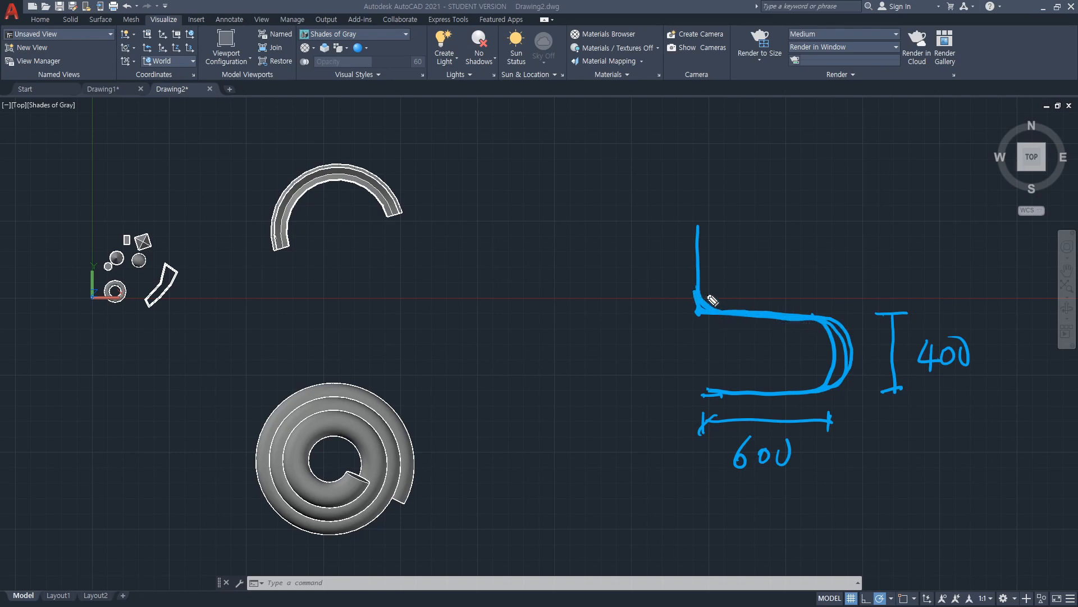
left_click_drag(626, 236, 645, 316)
mouse_move(568, 262)
left_mouse_down()
mouse_move(587, 286)
mouse_move(571, 288)
left_mouse_up()
mouse_move(589, 269)
left_mouse_down()
mouse_move(593, 280)
mouse_move(591, 271)
left_mouse_up()
left_click_drag(802, 144, 802, 181)
mouse_move(804, 142)
left_mouse_down()
mouse_move(843, 137)
mouse_move(870, 184)
left_mouse_up()
mouse_move(801, 179)
left_mouse_down()
mouse_move(859, 179)
mouse_move(803, 222)
left_mouse_up()
left_click_drag(867, 180, 869, 221)
mouse_move(801, 241)
left_mouse_down()
mouse_move(802, 260)
mouse_move(873, 248)
mouse_move(873, 259)
mouse_move(825, 279)
mouse_move(859, 269)
left_mouse_up()
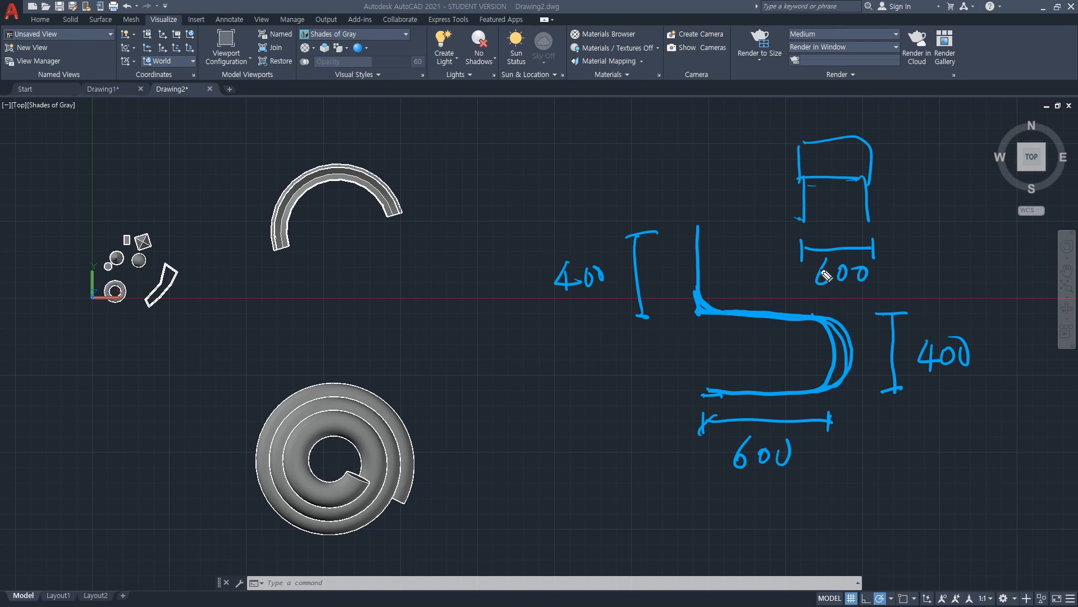
key("Escape")
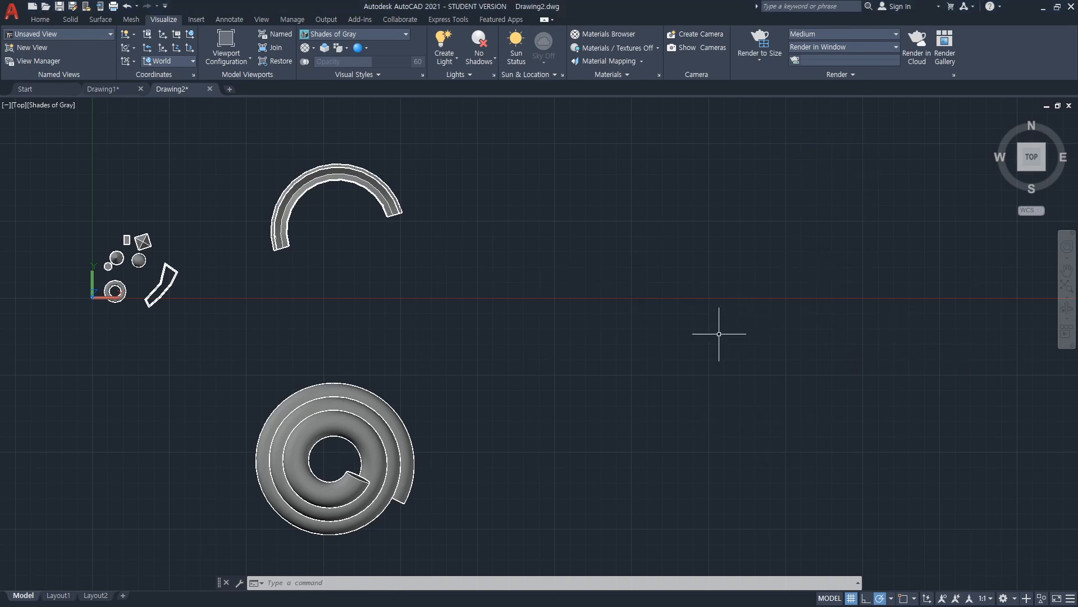
Start a polyline in the empty area beside the solids with a horizontal segment 600 units long, running in positive X.
type("pl")
key("Return")
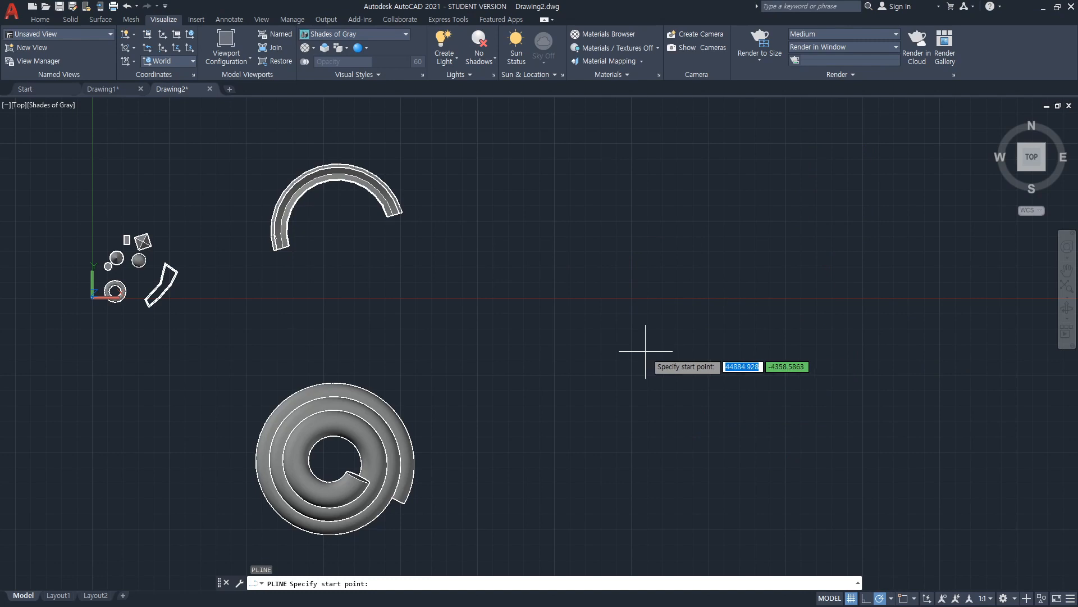
left_click(631, 379)
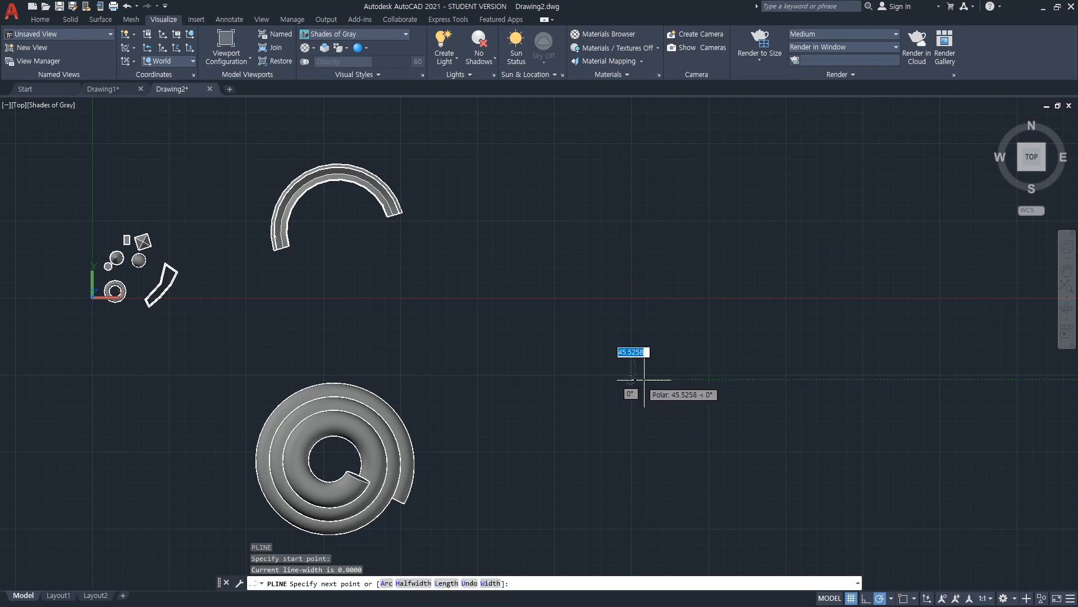
type("@8740.9286")
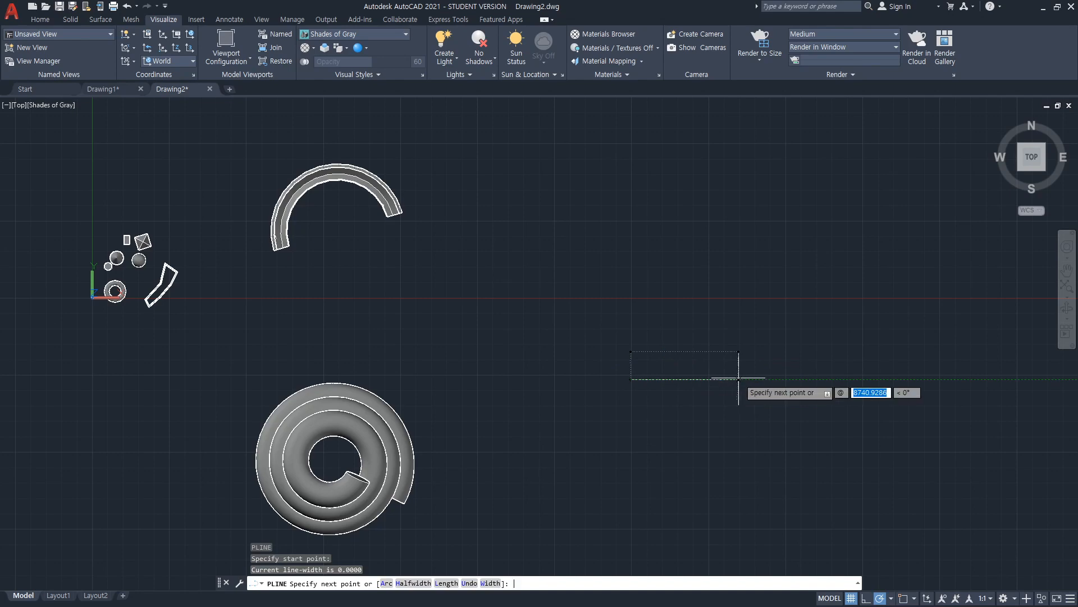
type("400,0")
key("Return")
Continue the polyline with a semicircular arc ending at the relative point @0,400 above the first segment's end.
mouse_move(741, 378)
middle_mouse_down()
mouse_move(584, 364)
mouse_move(662, 352)
middle_mouse_up()
scroll(624, 415, "up", 3)
middle_click_drag(599, 433, 682, 324)
type("a")
key("Return")
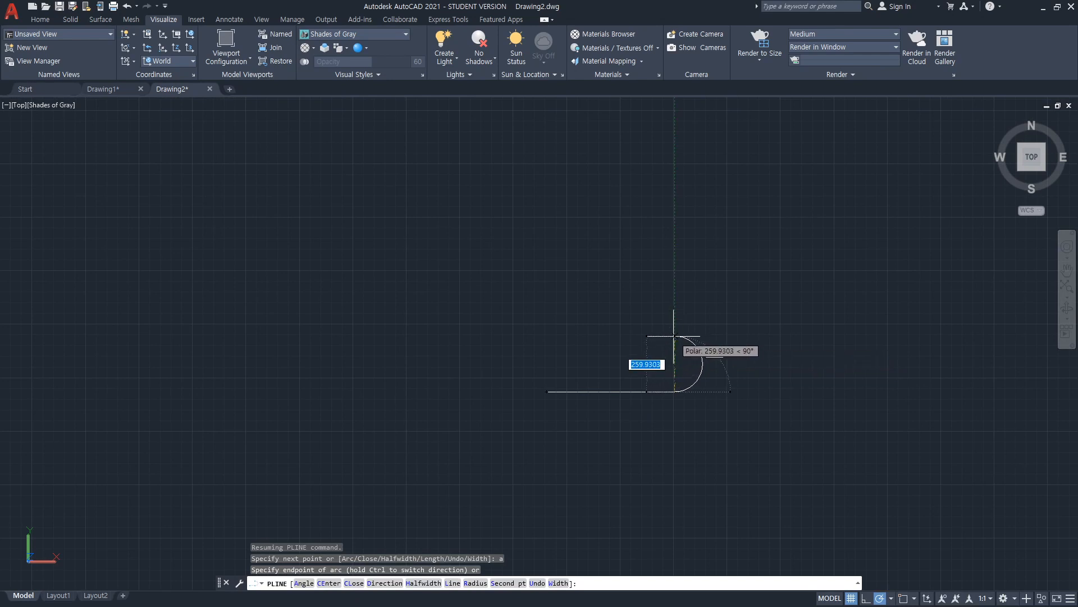
type("@")
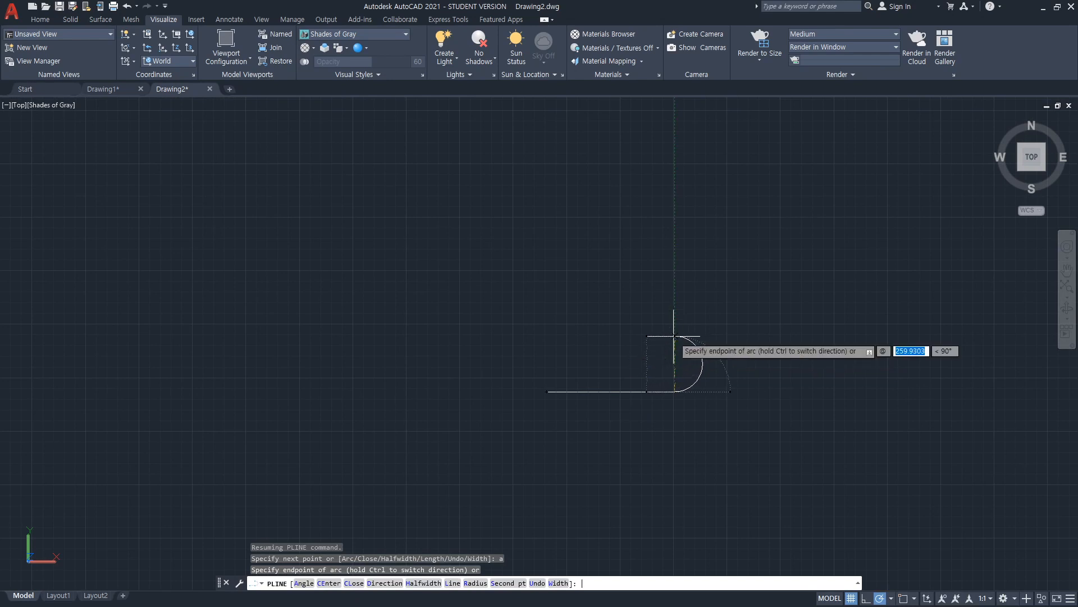
type("0,400")
key("Return")
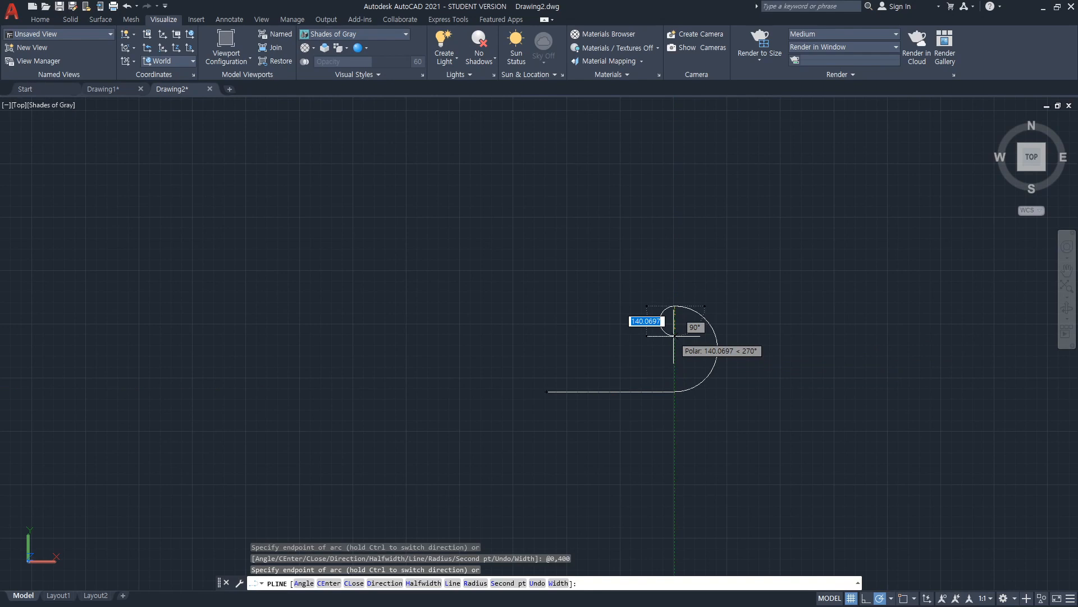
Complete the polyline with straight segments to the relative points @-600,0 and @0,400, forming the chair's side profile.
type("l")
key("Return")
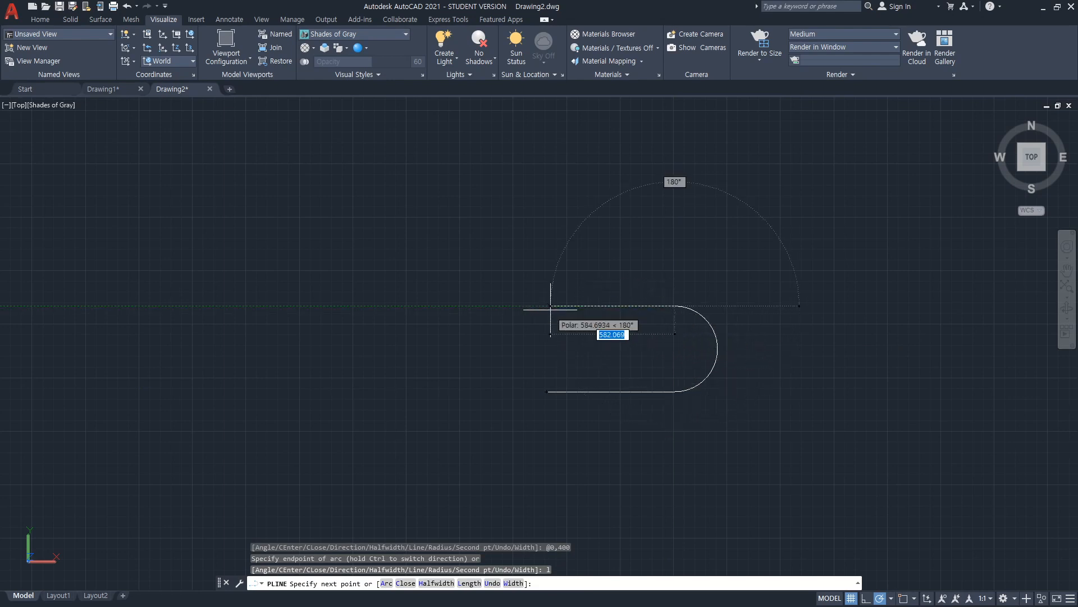
type("-")
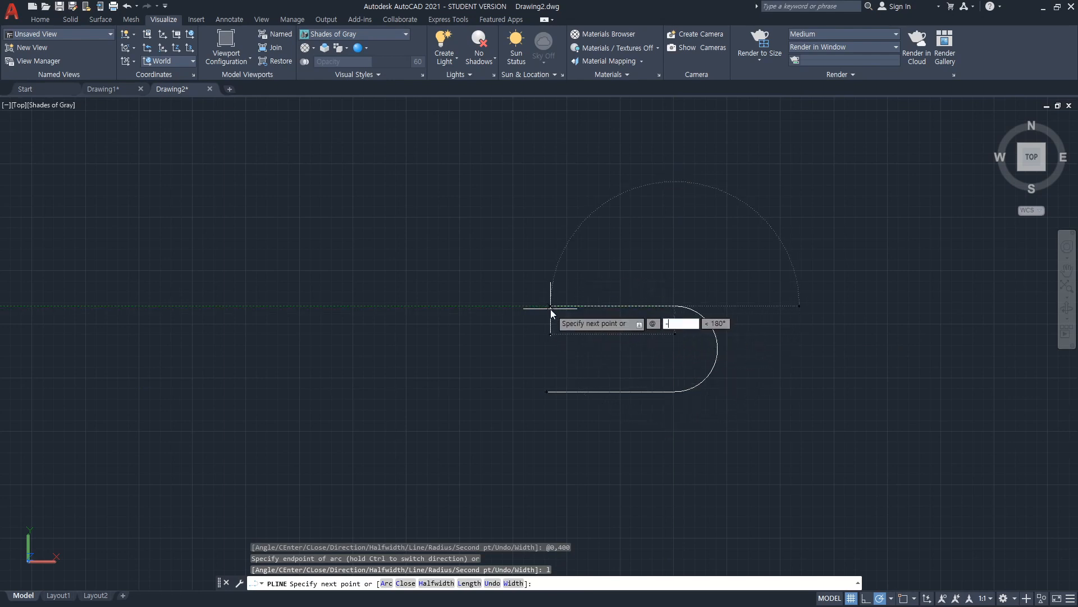
type("600,0")
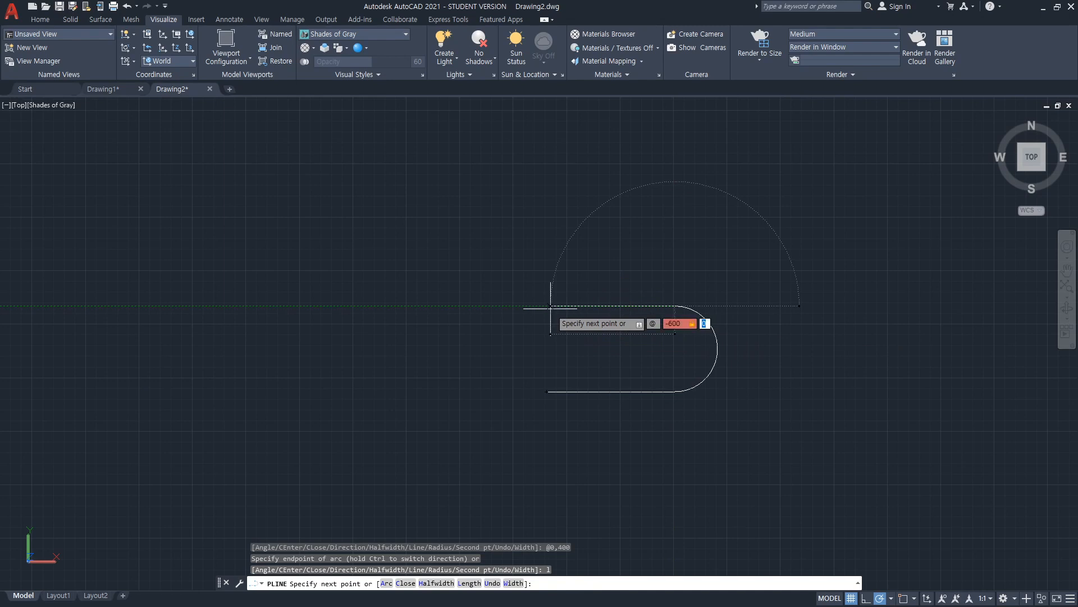
key("Return")
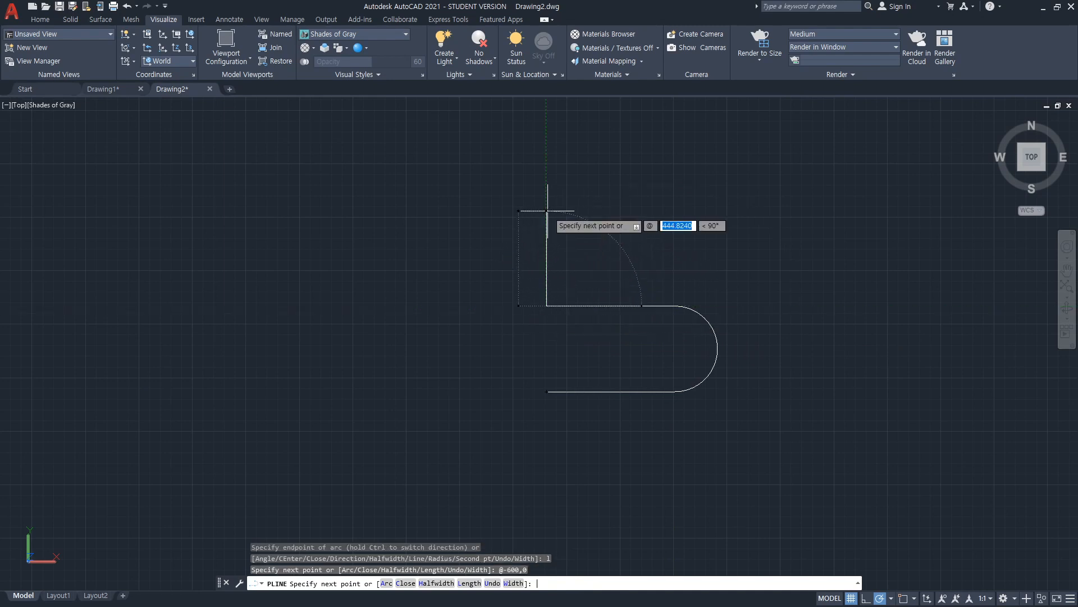
type("0,400")
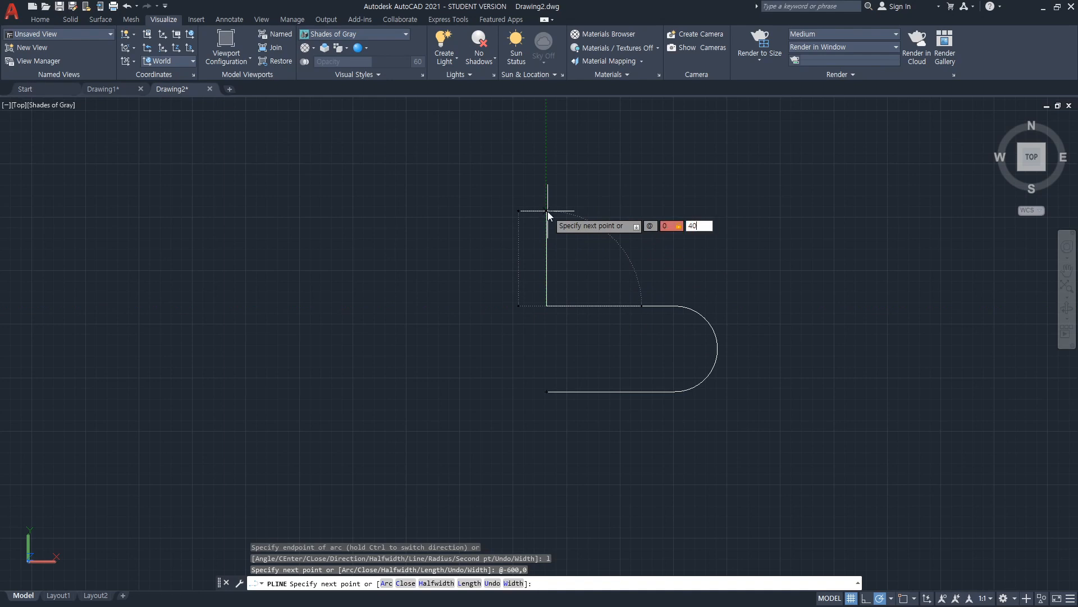
key("Return")
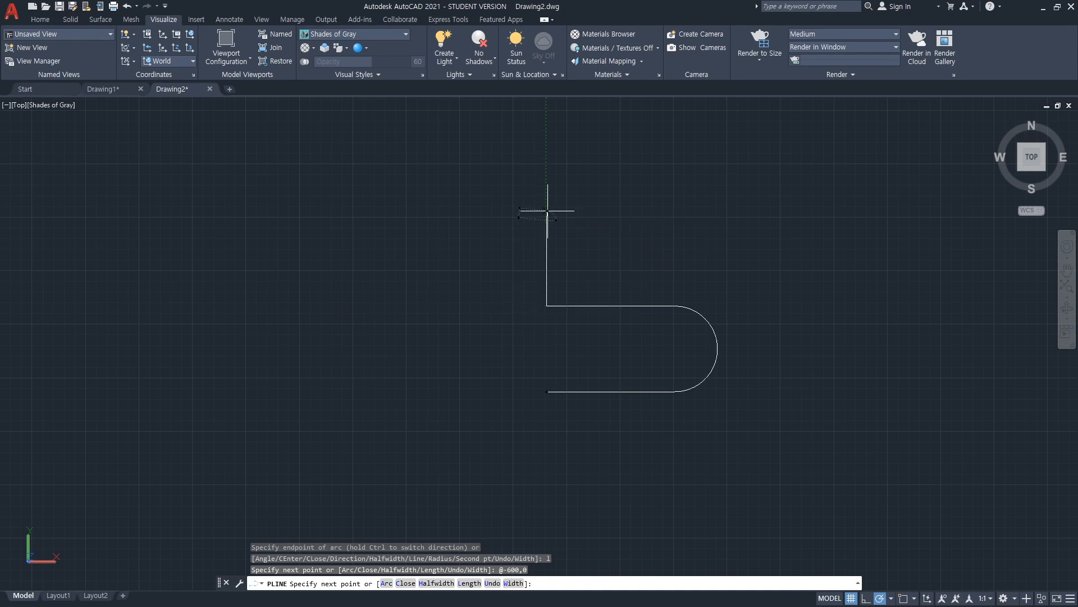
key("Return")
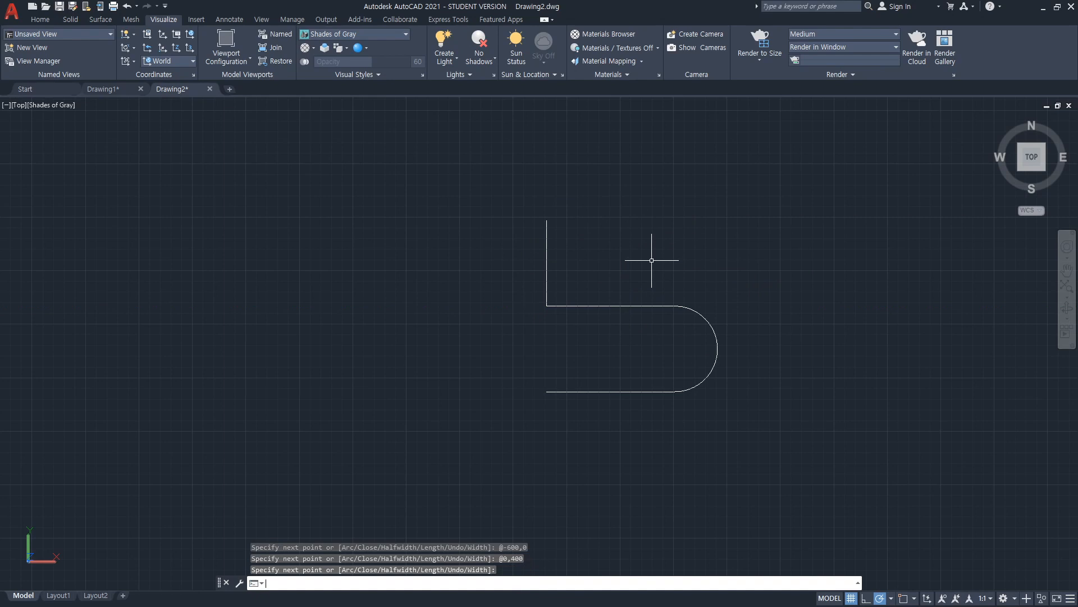
scroll(633, 286, "up", 2)
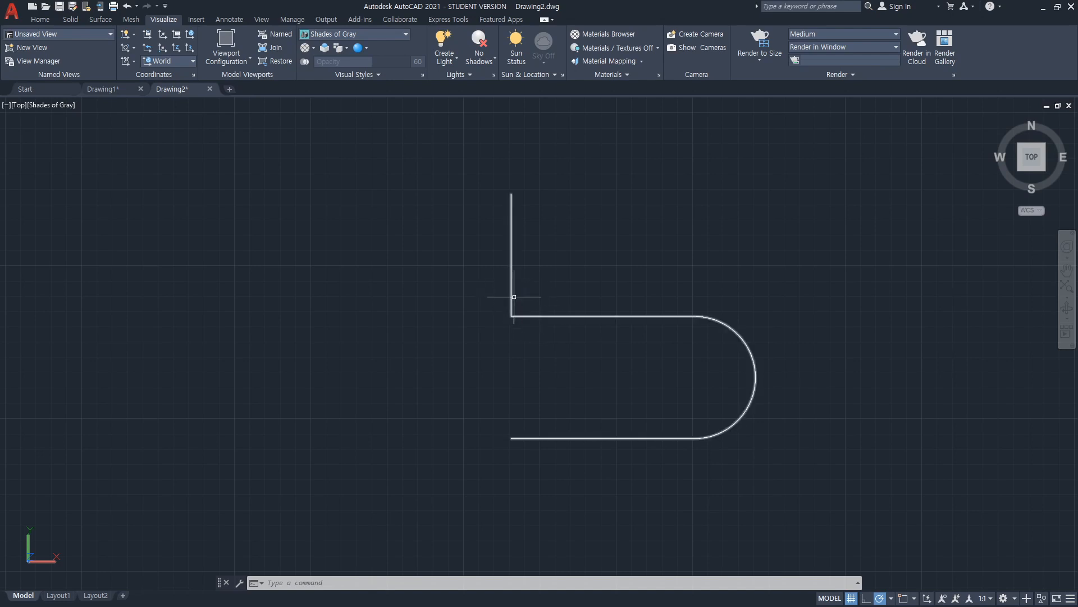
key("ctrl+shift+3")
mouse_move(512, 269)
left_mouse_down()
mouse_move(516, 298)
mouse_move(553, 312)
left_mouse_up()
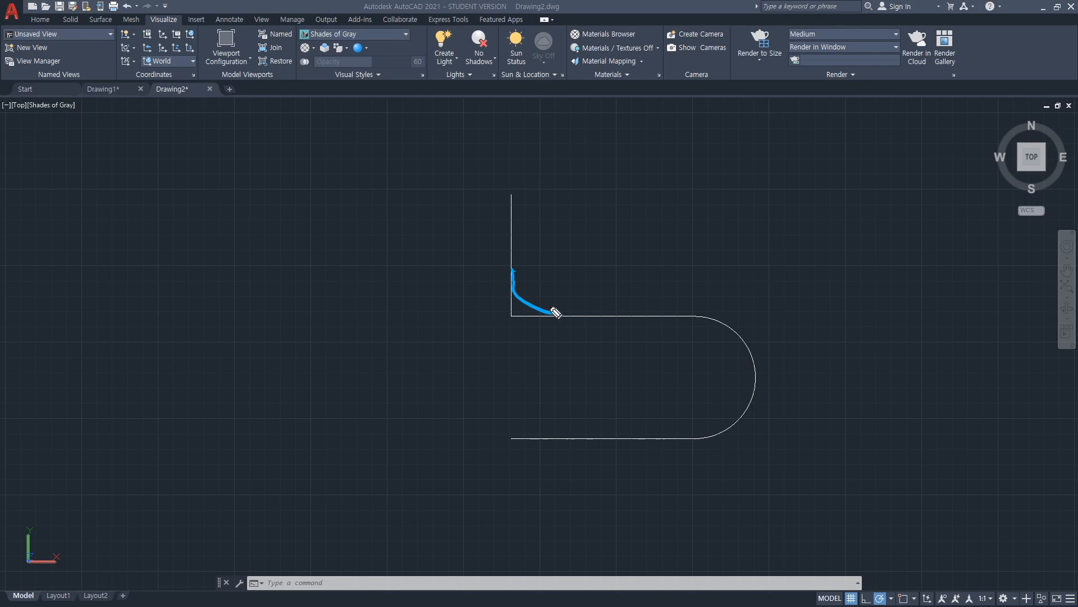
mouse_move(557, 251)
left_mouse_down()
mouse_move(521, 296)
mouse_move(541, 310)
left_mouse_up()
mouse_move(562, 304)
left_mouse_down()
mouse_move(575, 273)
mouse_move(547, 290)
mouse_move(547, 309)
mouse_move(582, 301)
left_mouse_up()
left_click_drag(591, 282, 601, 282)
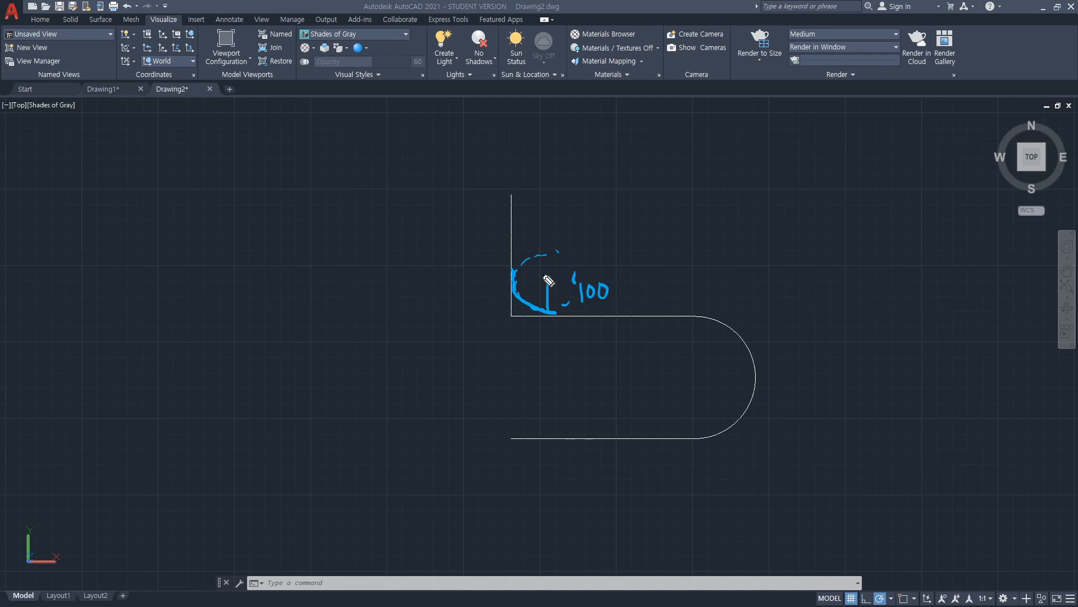
key("Escape")
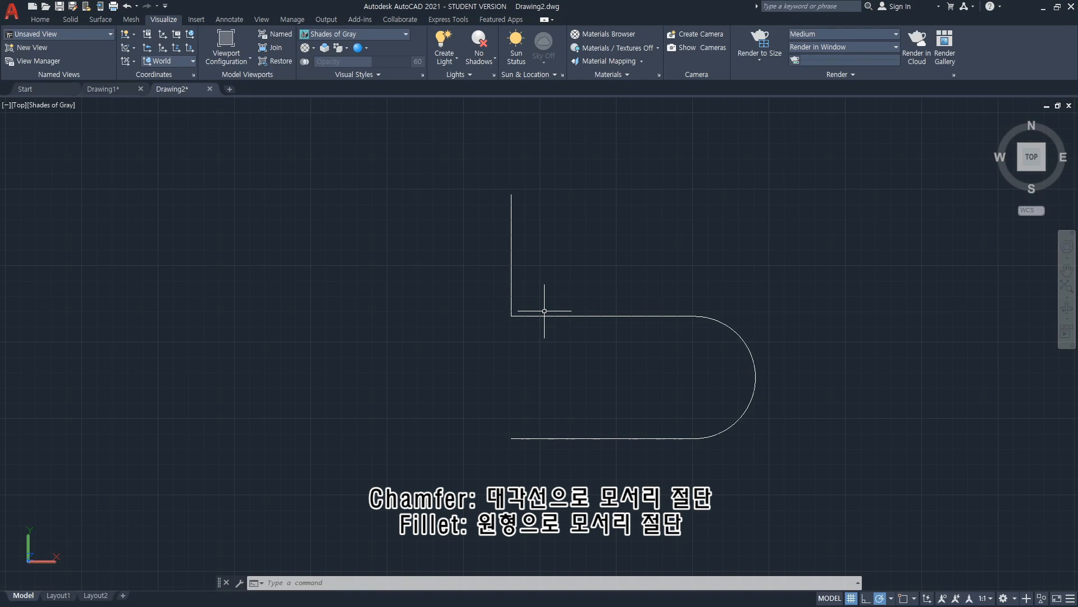
Fillet the sharp corner between the chair profile's seat and backrest segments with a radius of 50.
type("fillet")
key("Return")
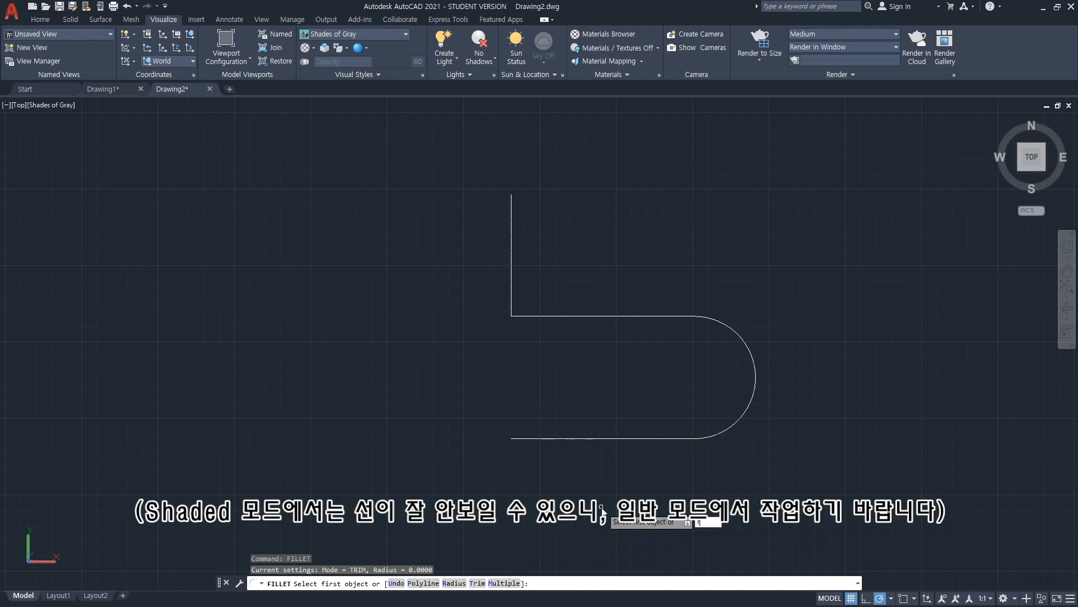
key("Return")
type("100")
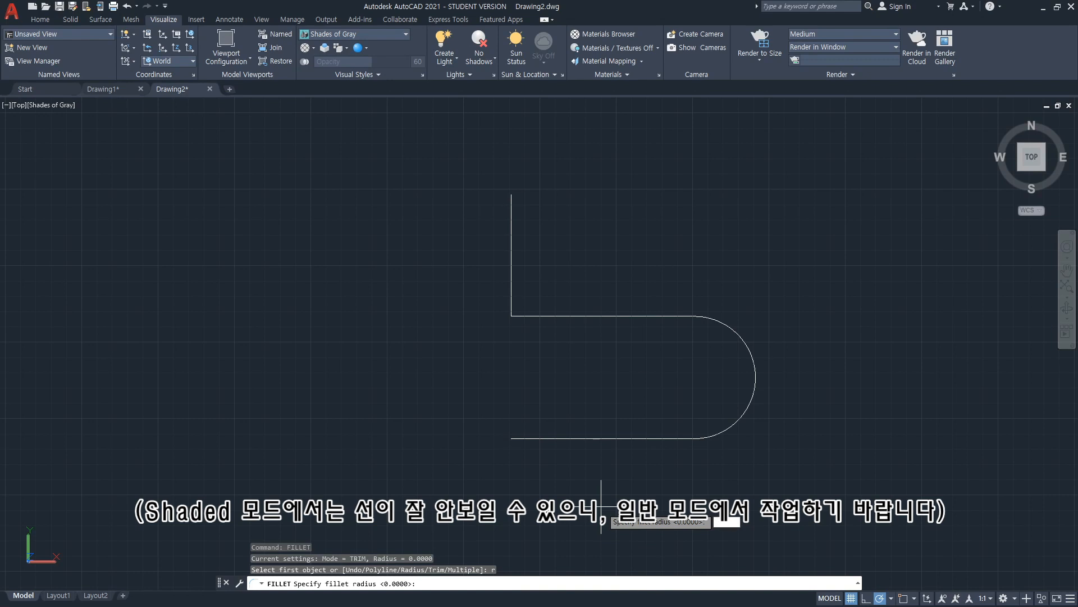
type("50")
key("Return")
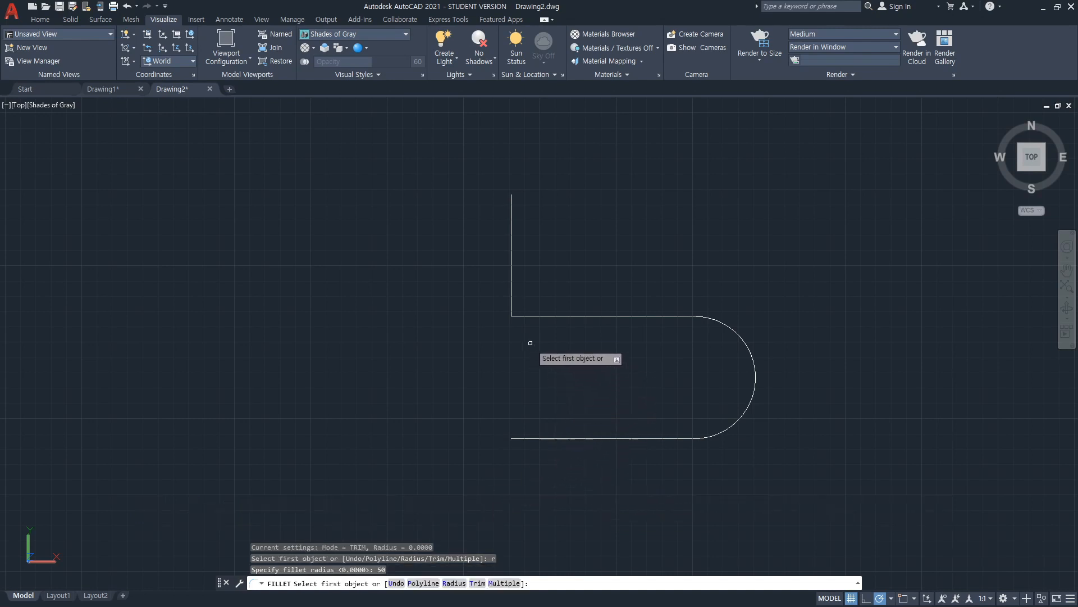
left_click(530, 316)
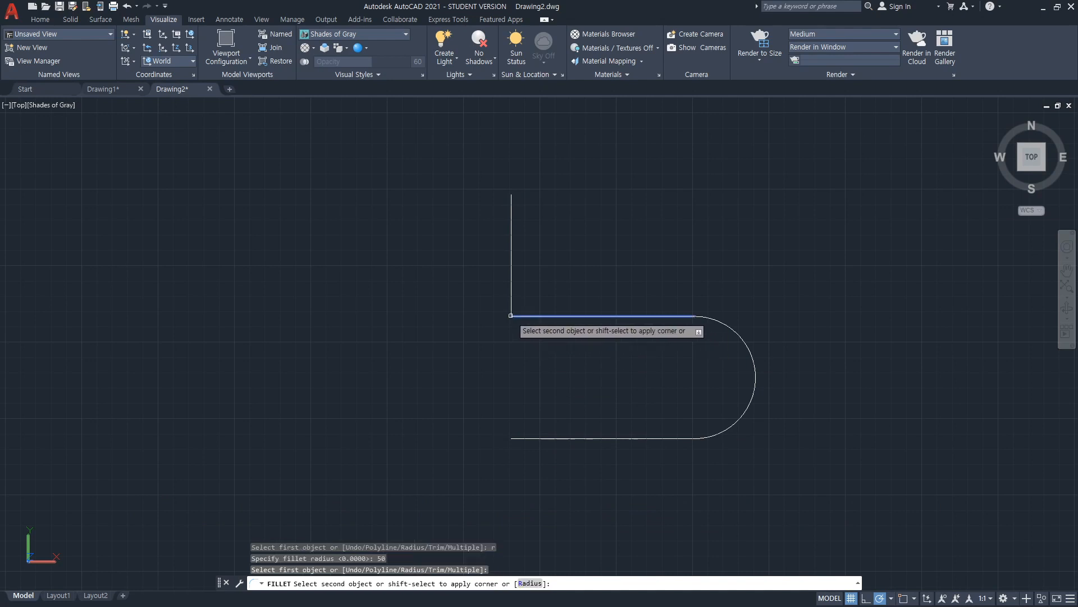
left_click(511, 280)
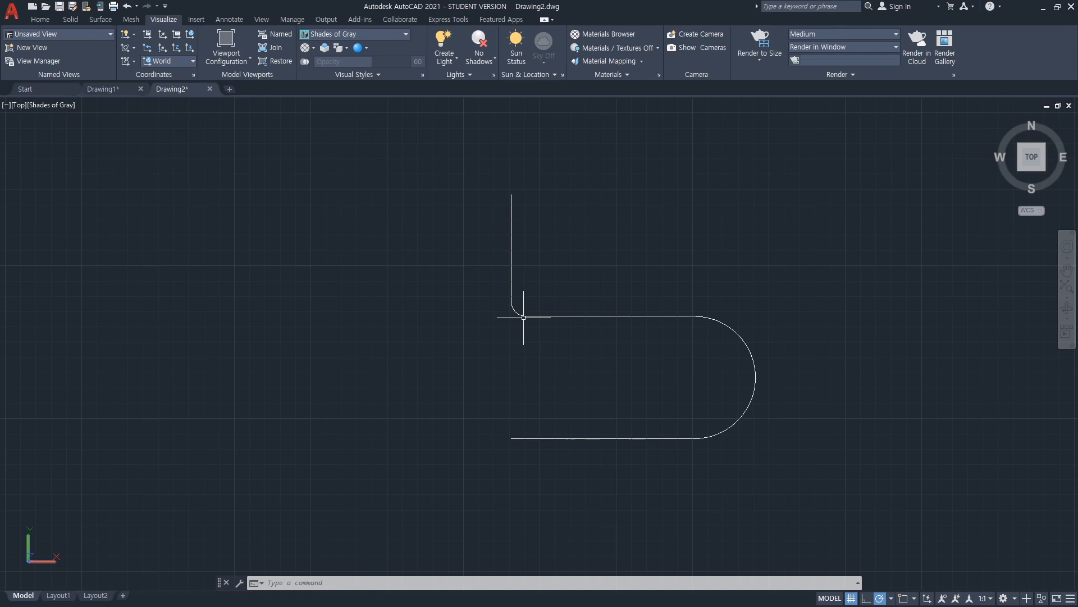
Copy the chair's side profile from the free end of its lower segment by the relative displacement @0,600.
scroll(691, 356, "down", 4)
middle_click_drag(794, 373, 573, 373)
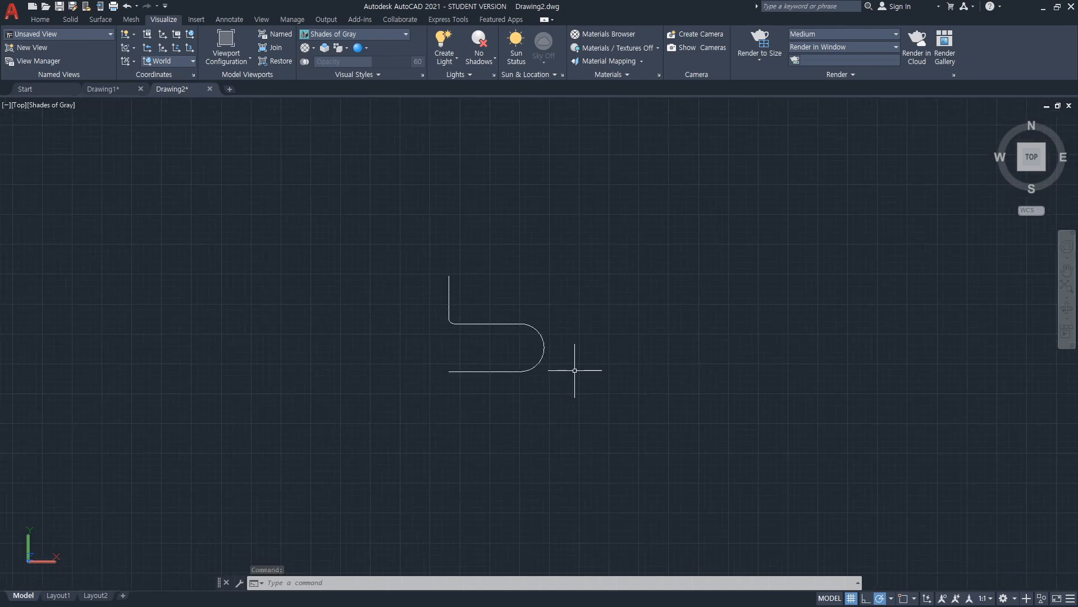
type("co")
key("Return")
left_click(532, 369)
key("Return")
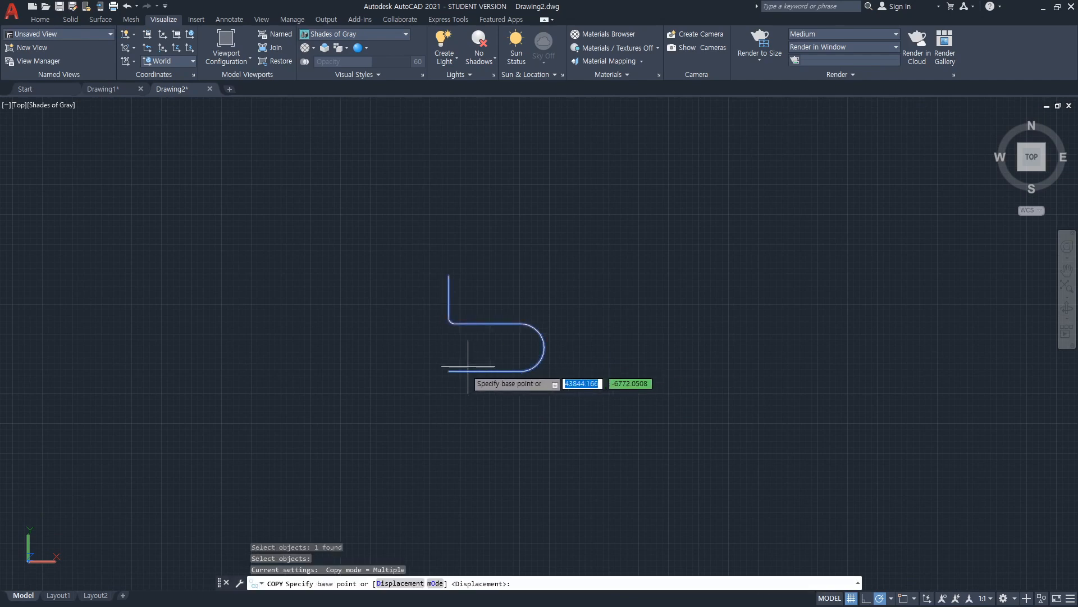
key("F3")
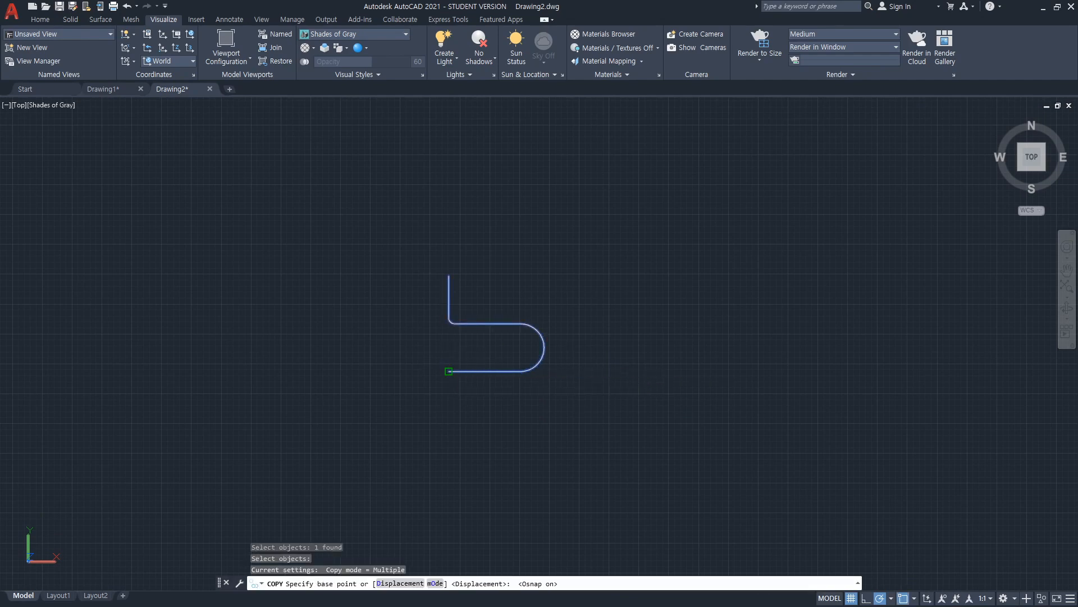
left_click(448, 370)
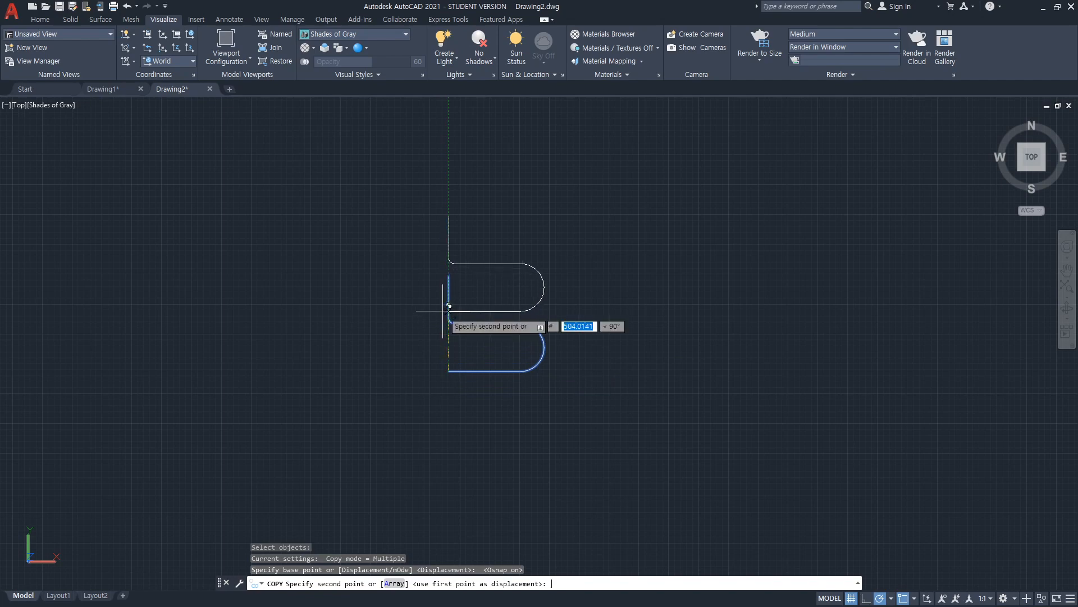
type("0")
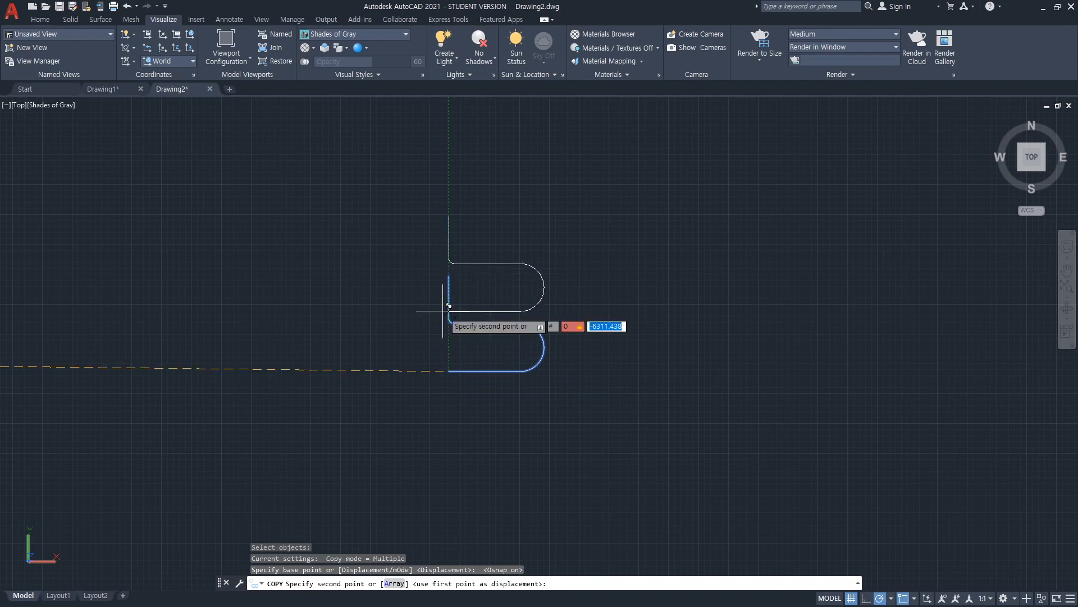
type(",600")
key("Return")
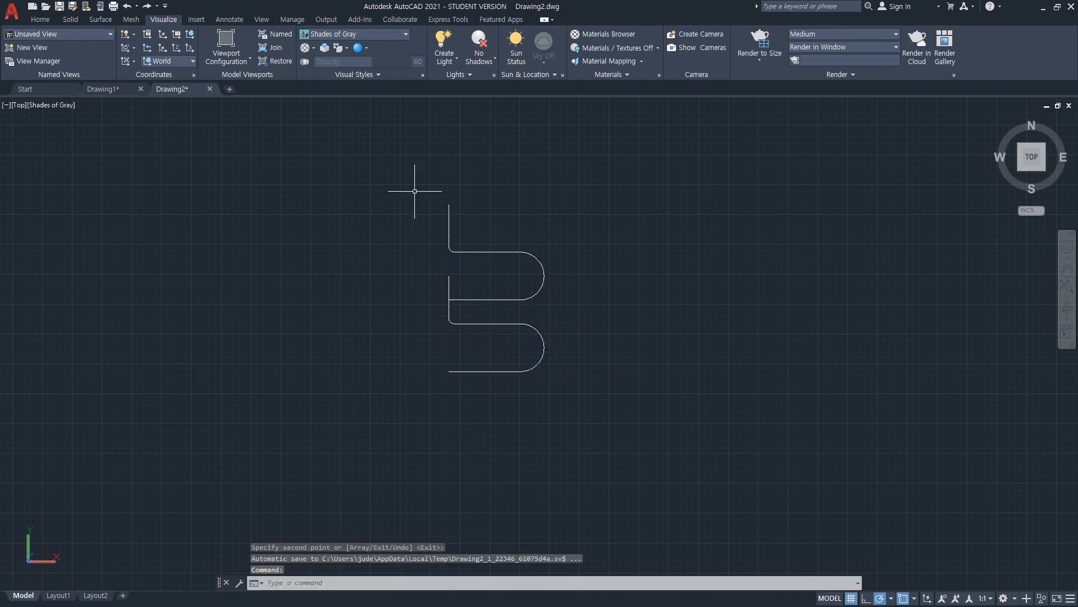
Rotate the original chair profile 90 degrees in 3D about a two-point axis along its lower straight segment.
type("3do")
key("Return")
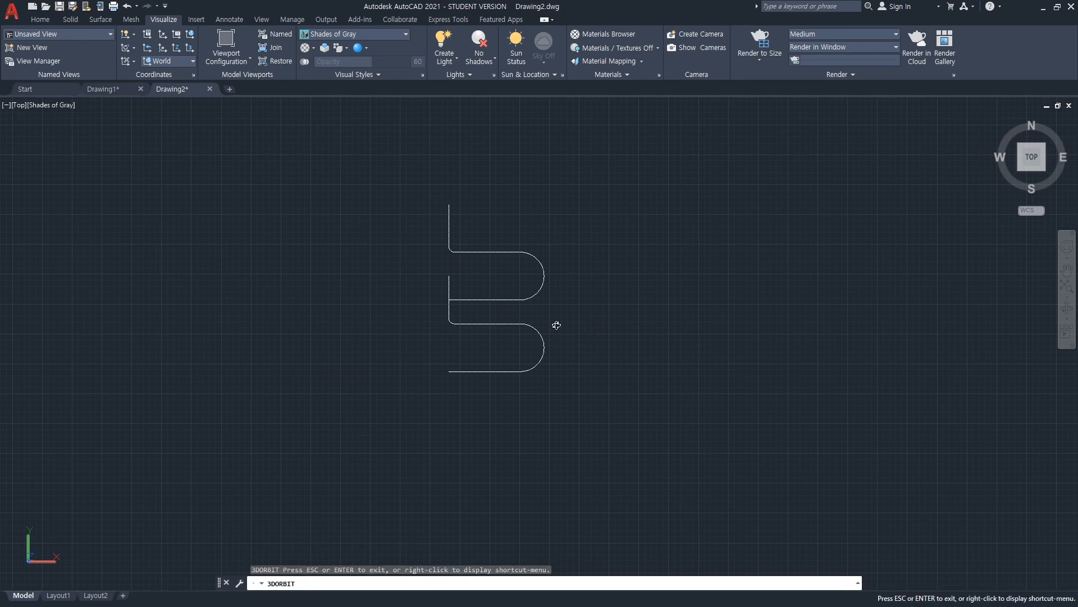
left_click_drag(599, 345, 534, 275)
key("Escape")
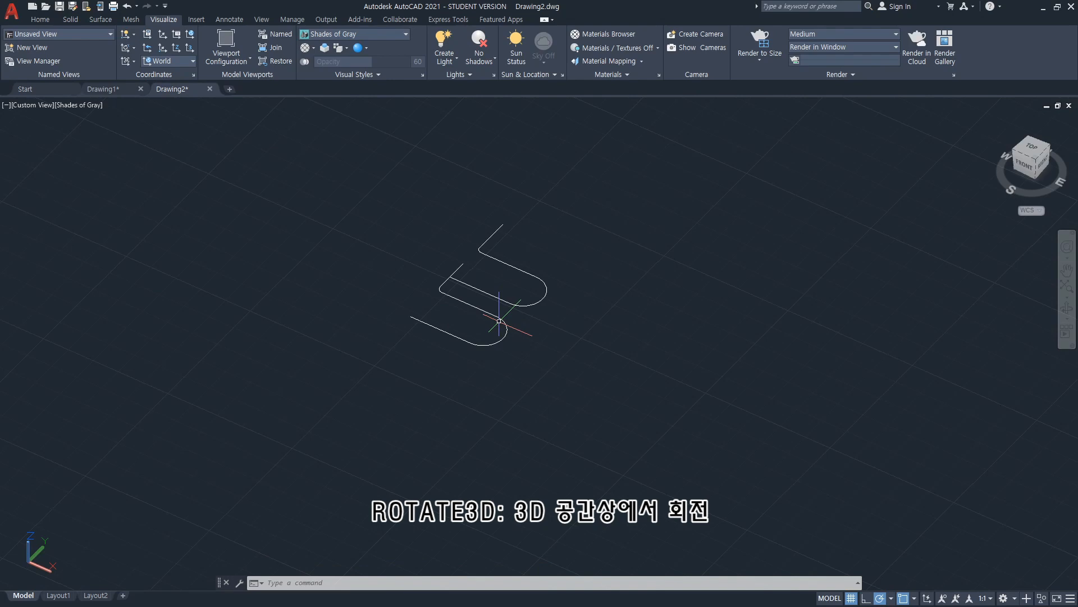
type("rotate3d")
key("Return")
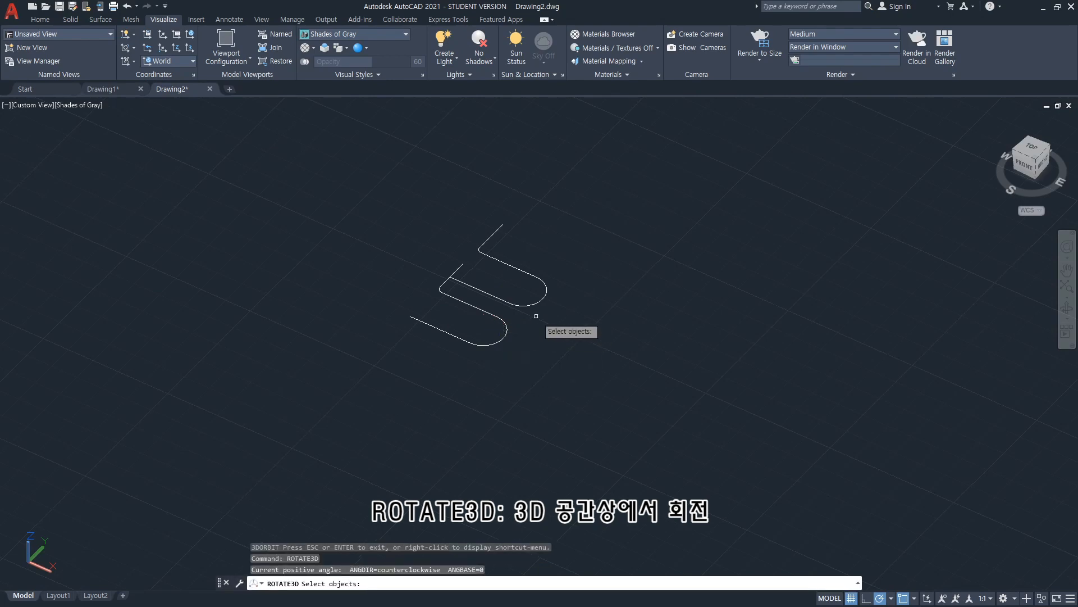
left_click(486, 346)
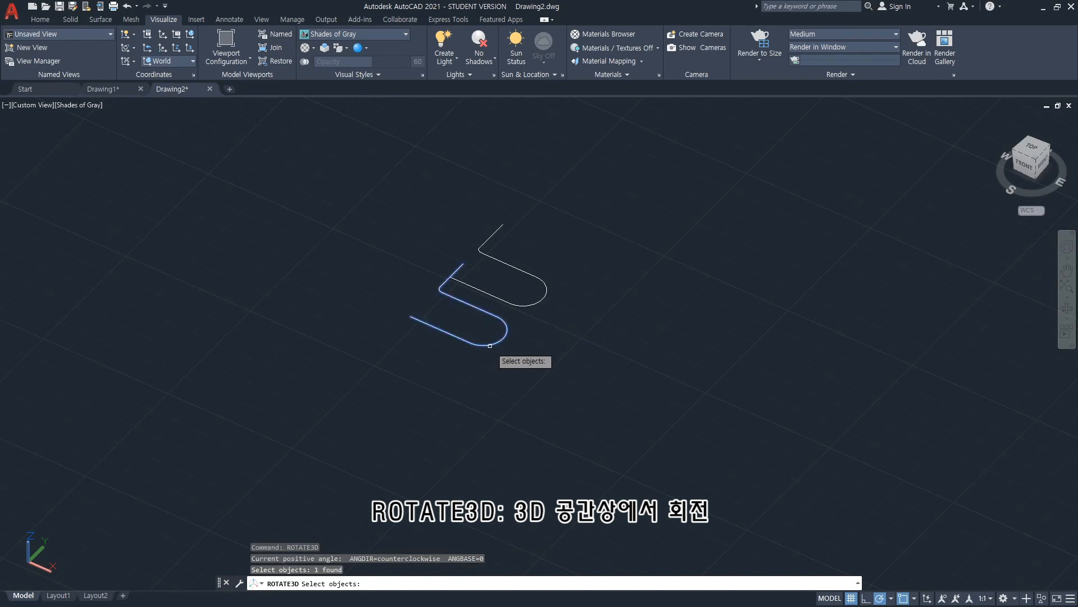
key("Return")
type("2p")
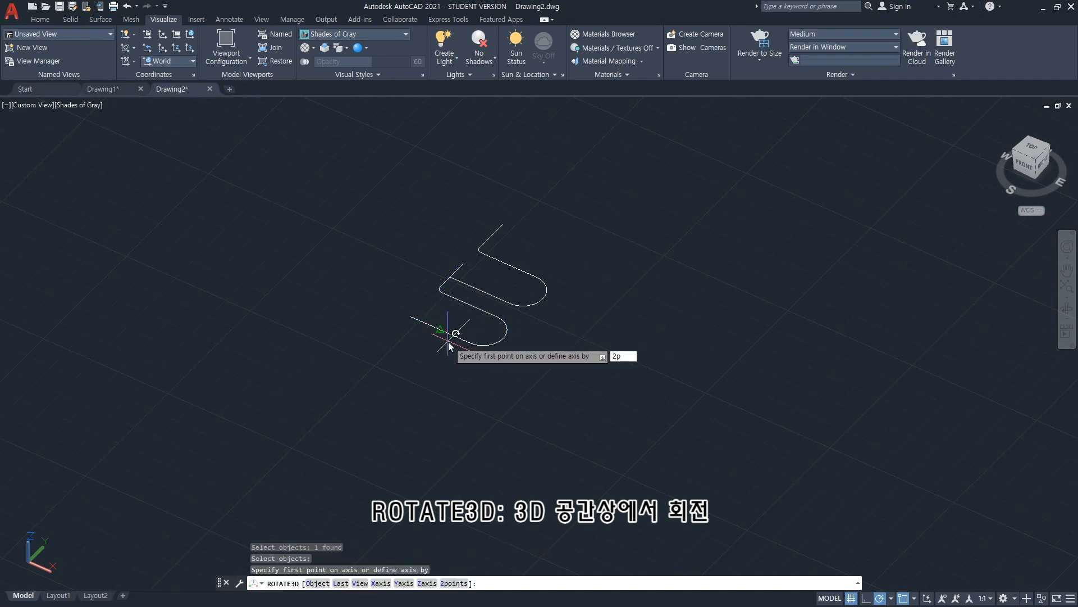
key("Return")
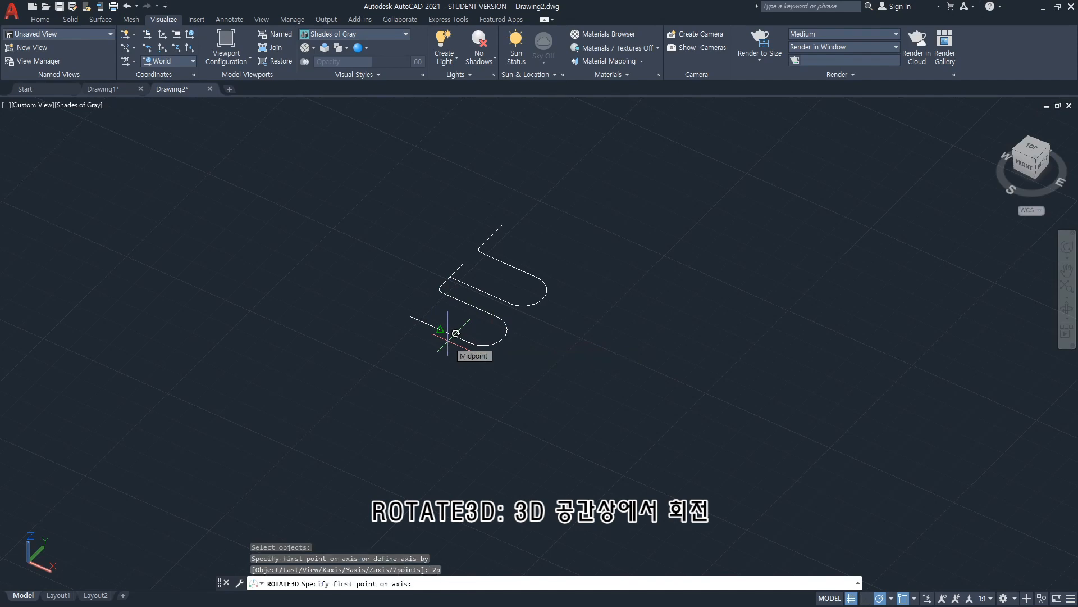
left_click(411, 316)
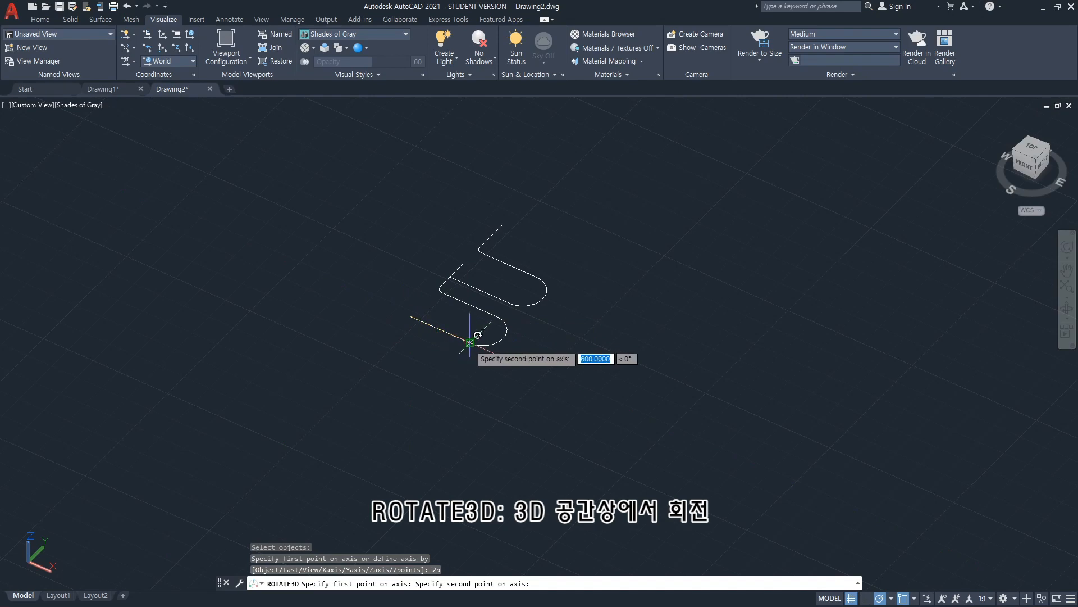
left_click(469, 341)
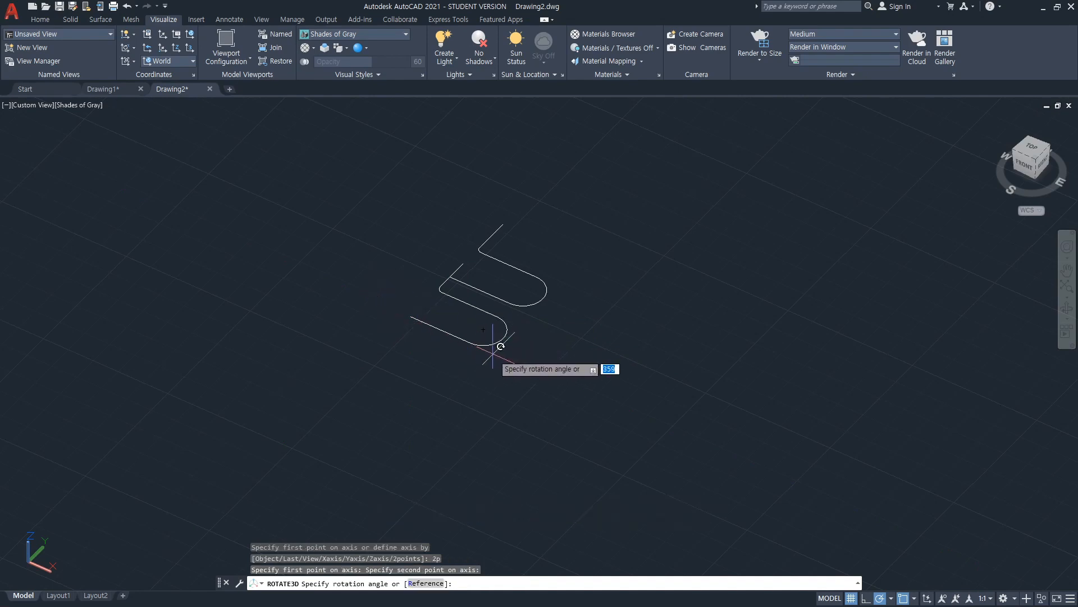
type("90")
key("Return")
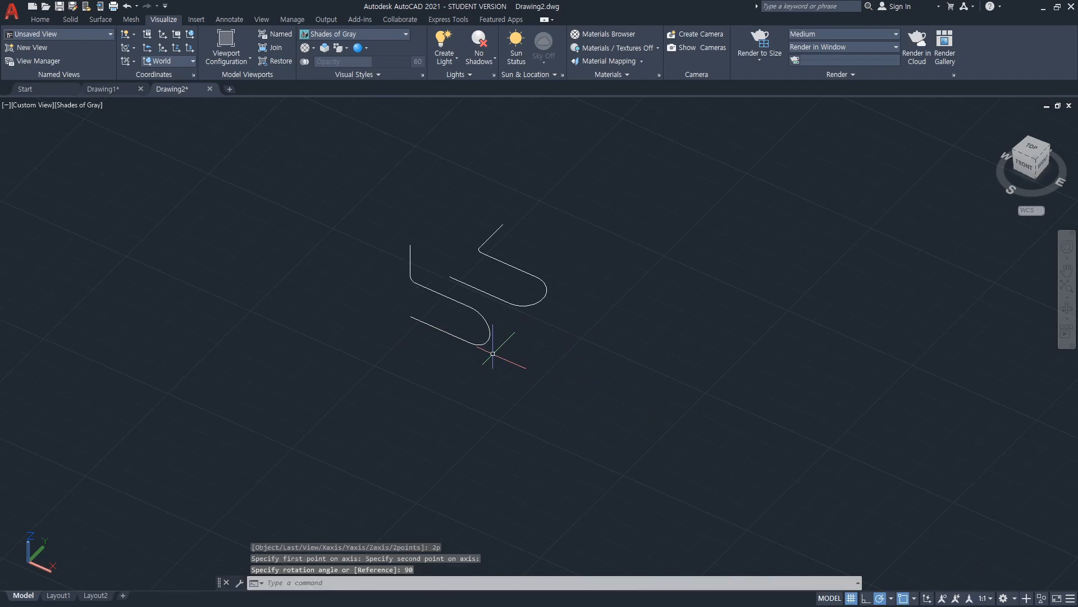
Rotate the copied chair profile upright in 3D by 90 degrees, using its lower straight segment's endpoints as the axis.
key("Return")
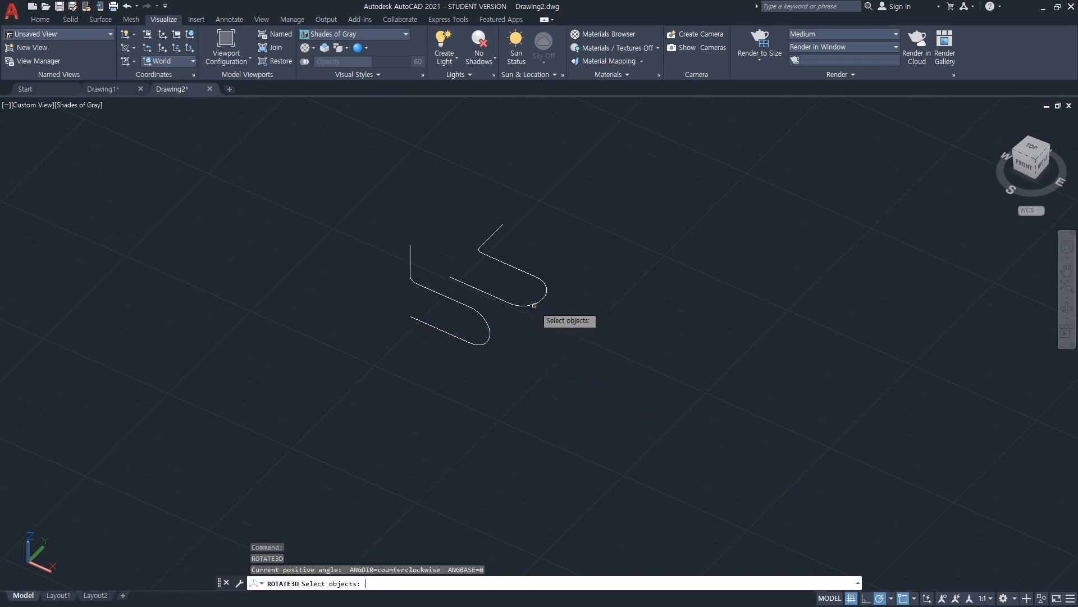
left_click(523, 301)
left_click(534, 301)
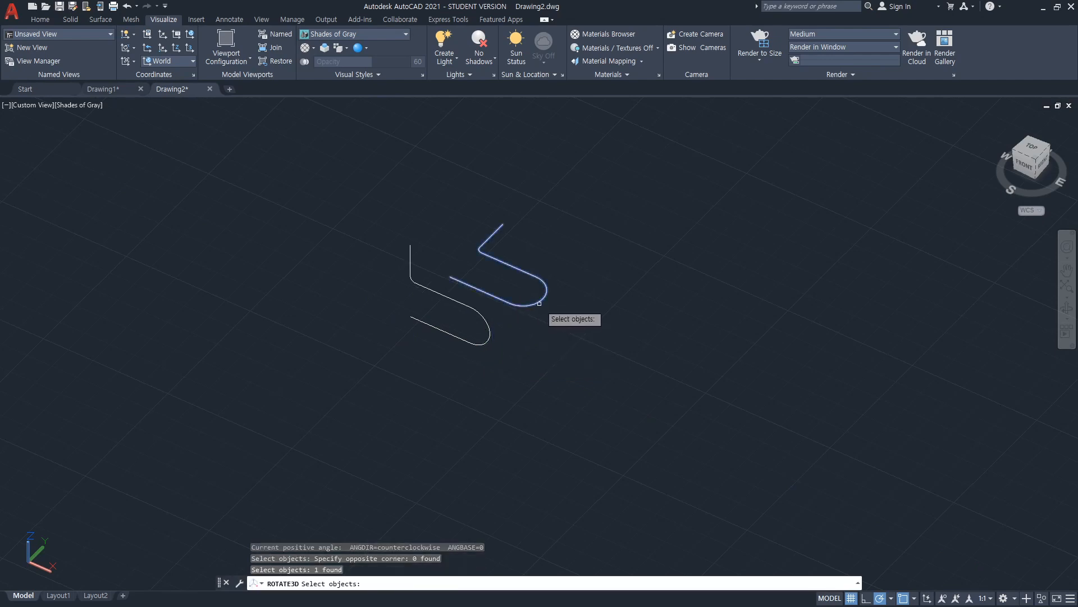
key("Return")
type("2p")
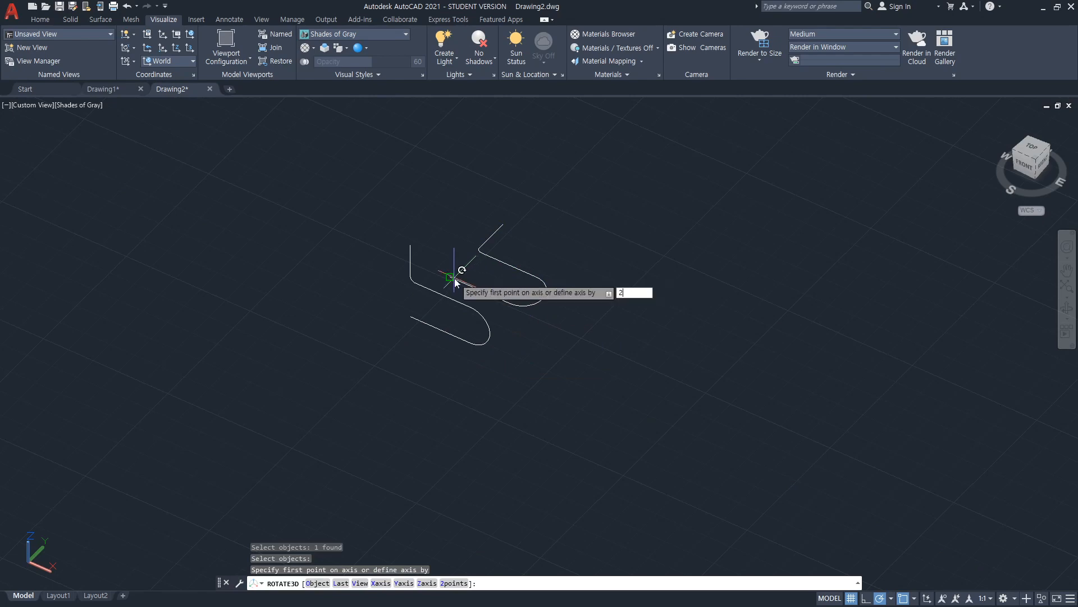
key("Return")
left_click(461, 270)
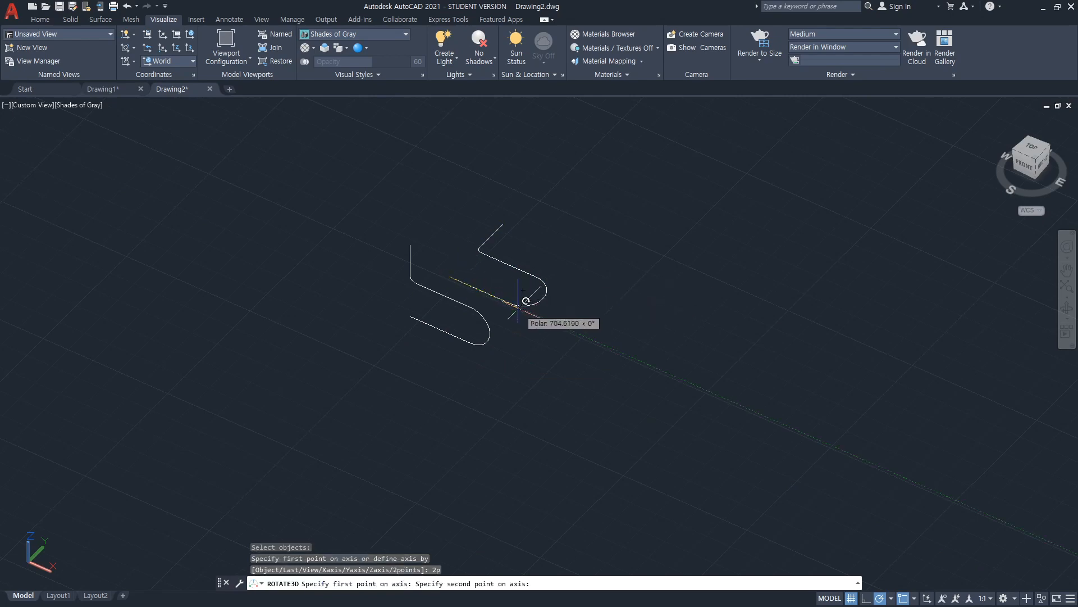
left_click(517, 296)
type("90")
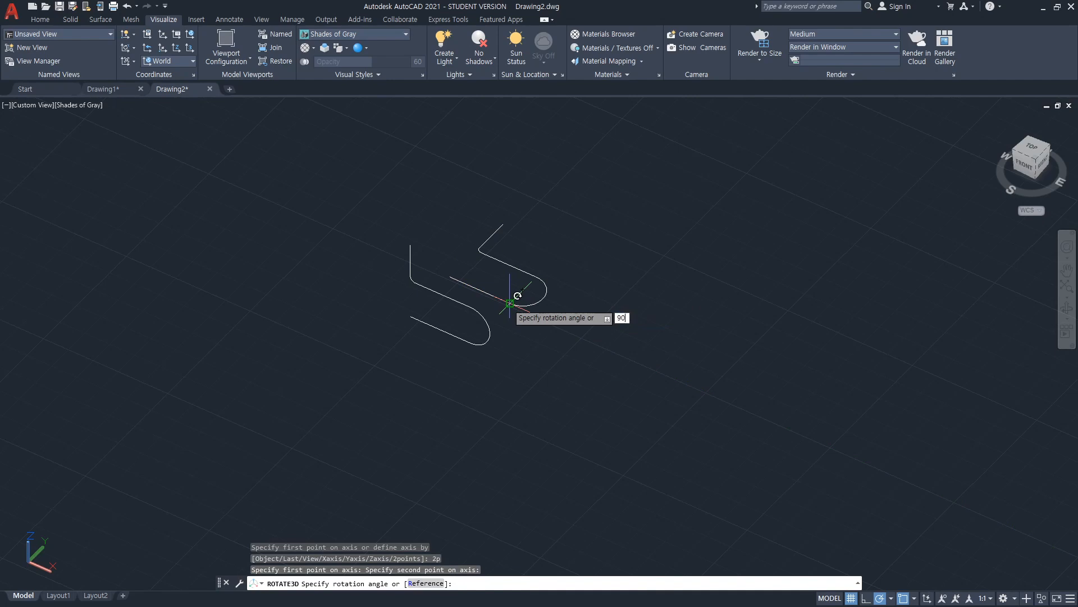
key("Return")
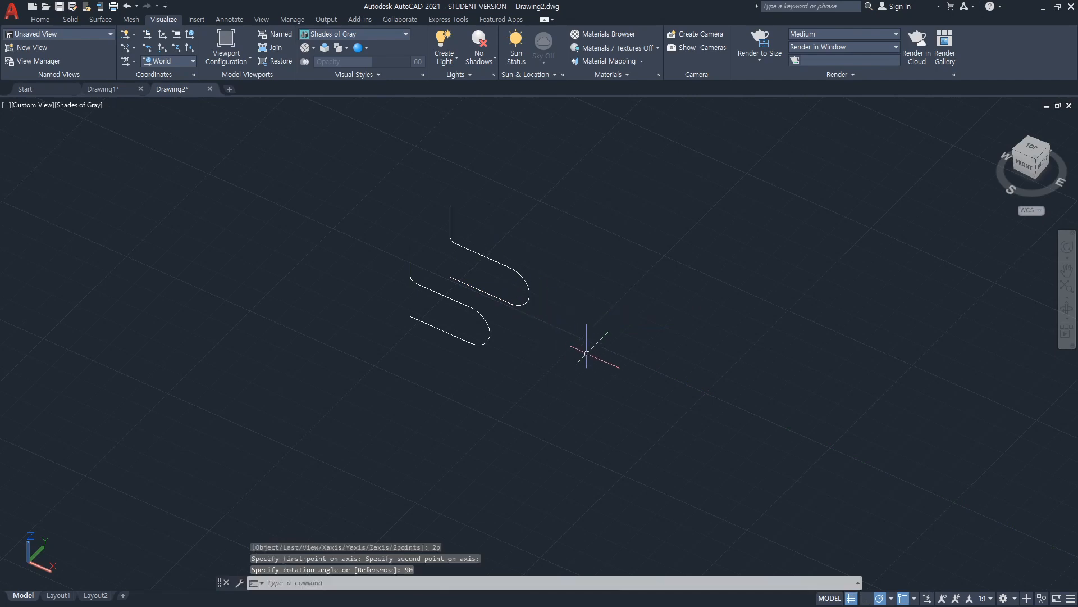
middle_click_drag(585, 352, 361, 252, "shift")
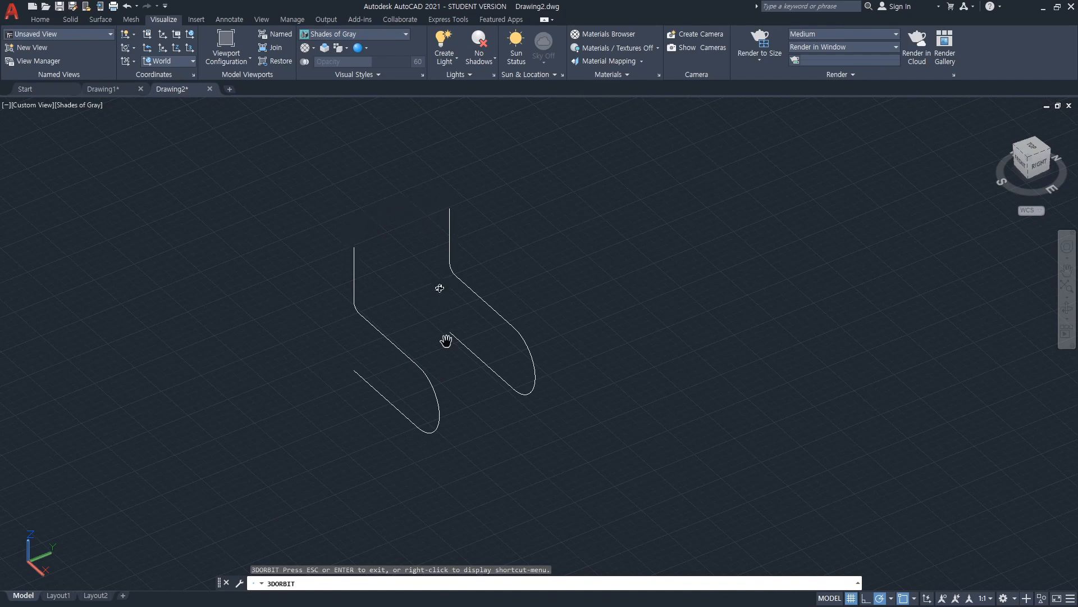
mouse_move(357, 254)
left_mouse_down()
mouse_move(356, 240)
mouse_move(393, 212)
mouse_move(447, 198)
mouse_move(453, 211)
left_mouse_up()
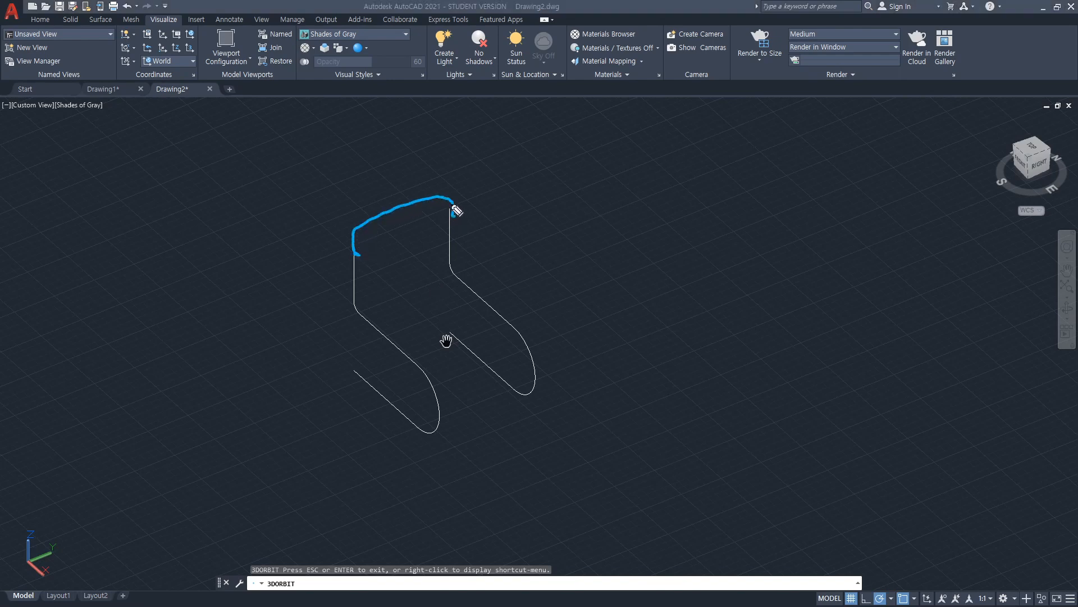
key("ctrl+z")
left_click(526, 254)
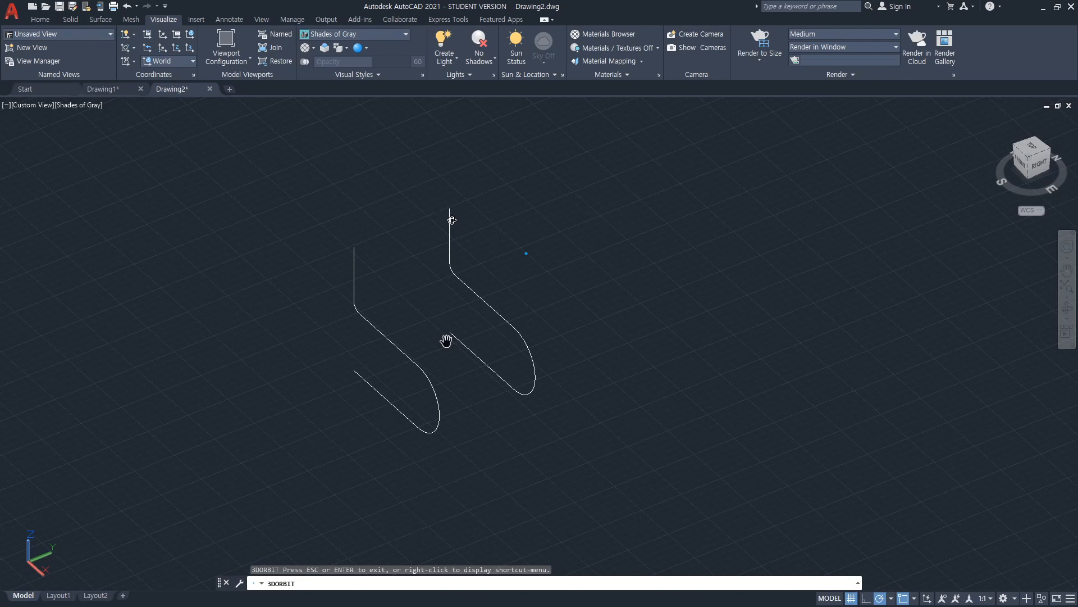
key("Escape")
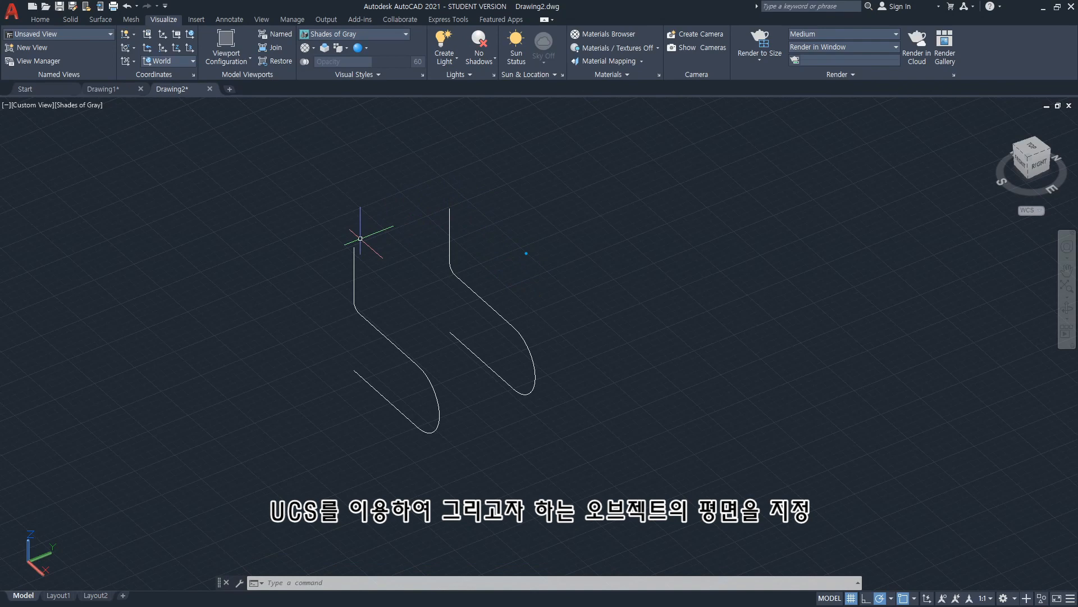
mouse_move(364, 245)
left_mouse_down()
mouse_move(355, 310)
mouse_move(442, 271)
mouse_move(448, 206)
mouse_move(350, 248)
mouse_move(359, 295)
mouse_move(414, 228)
mouse_move(410, 292)
left_mouse_up()
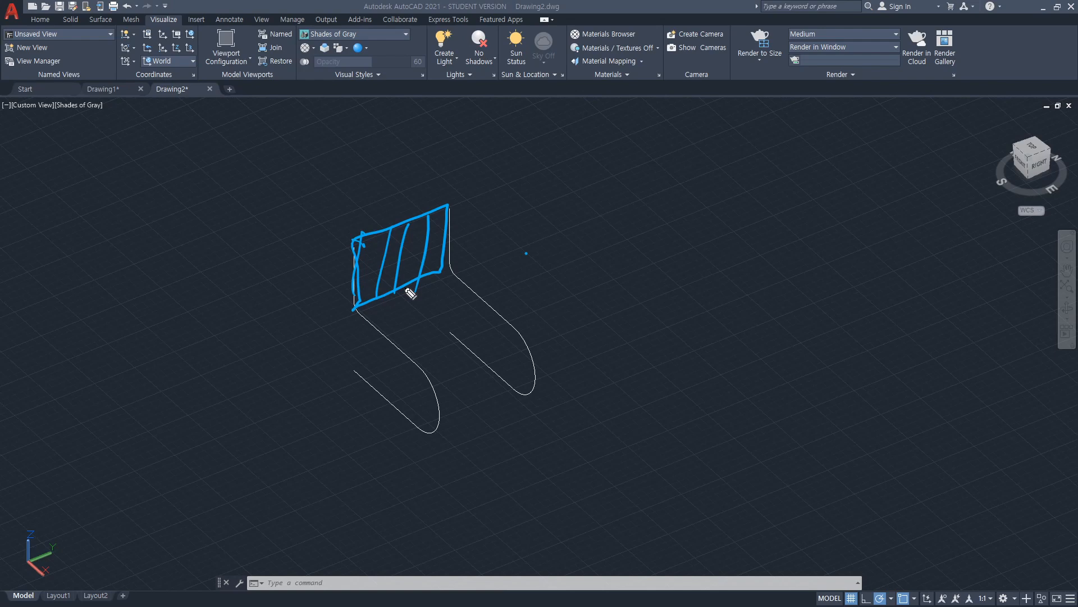
key("Escape")
key("Escape")
left_click(456, 324)
key("Escape")
Define a three-point UCS with its origin at the original profile's backrest base, X toward the copy's matching point and Y up the backrest.
type("ucs")
key("Return")
type("3")
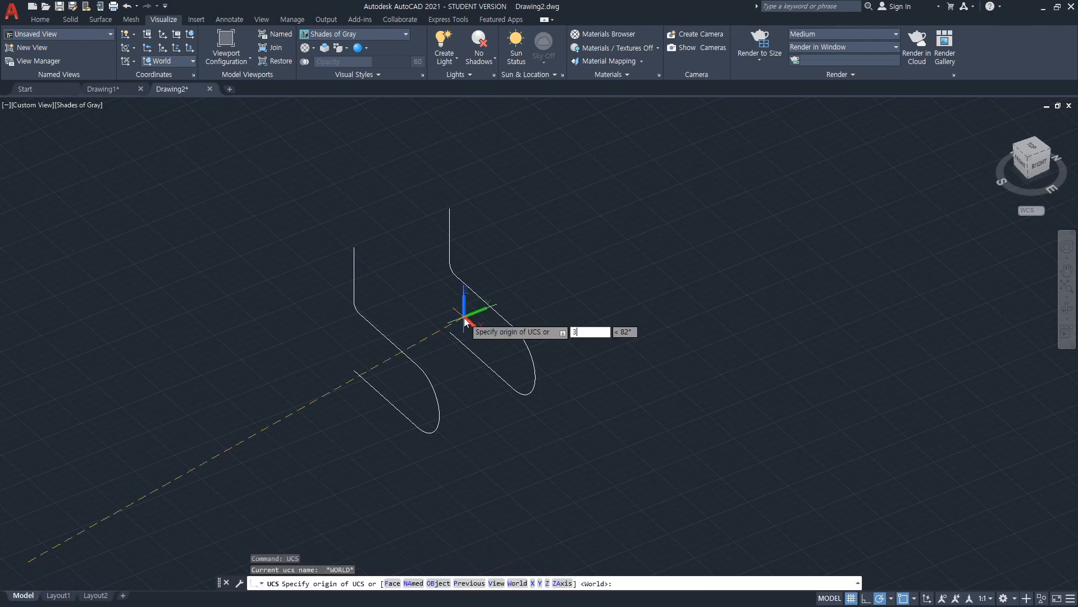
type("p")
key("Return")
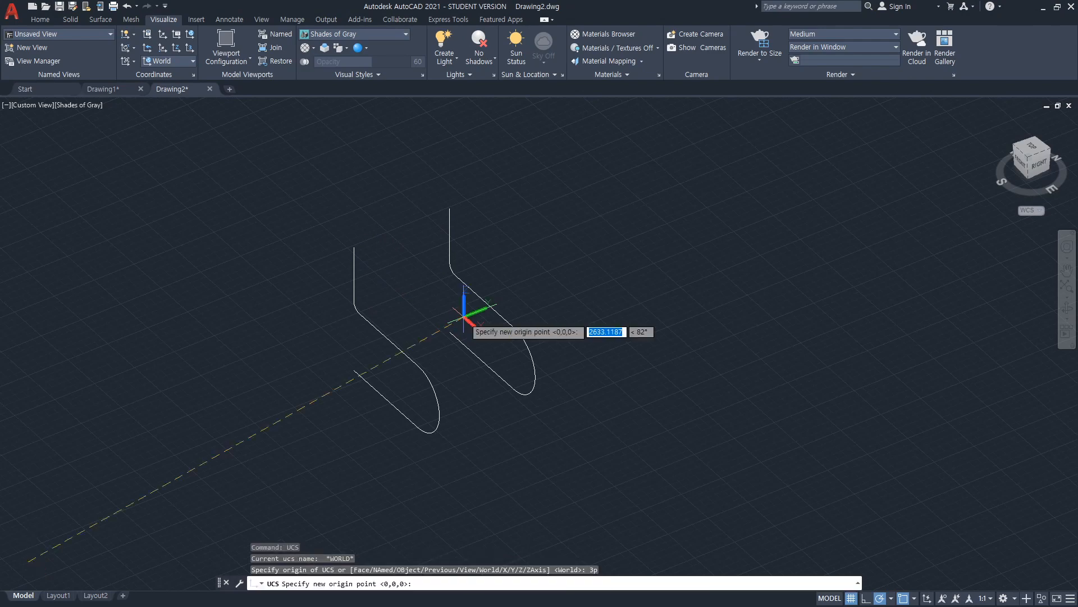
scroll(359, 297, "up", 5)
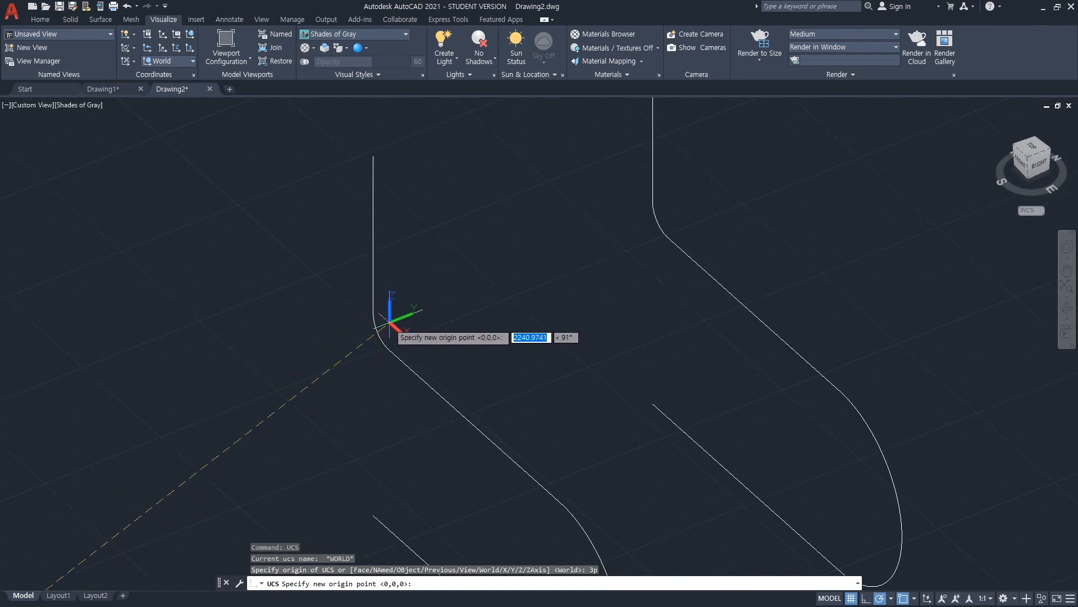
left_click(374, 314)
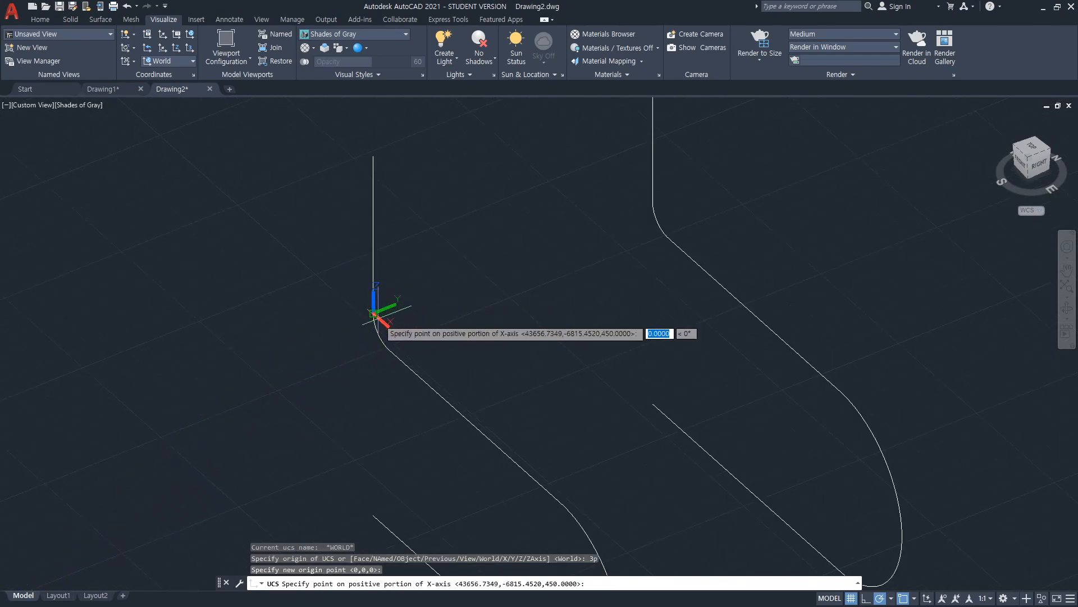
left_click(652, 201)
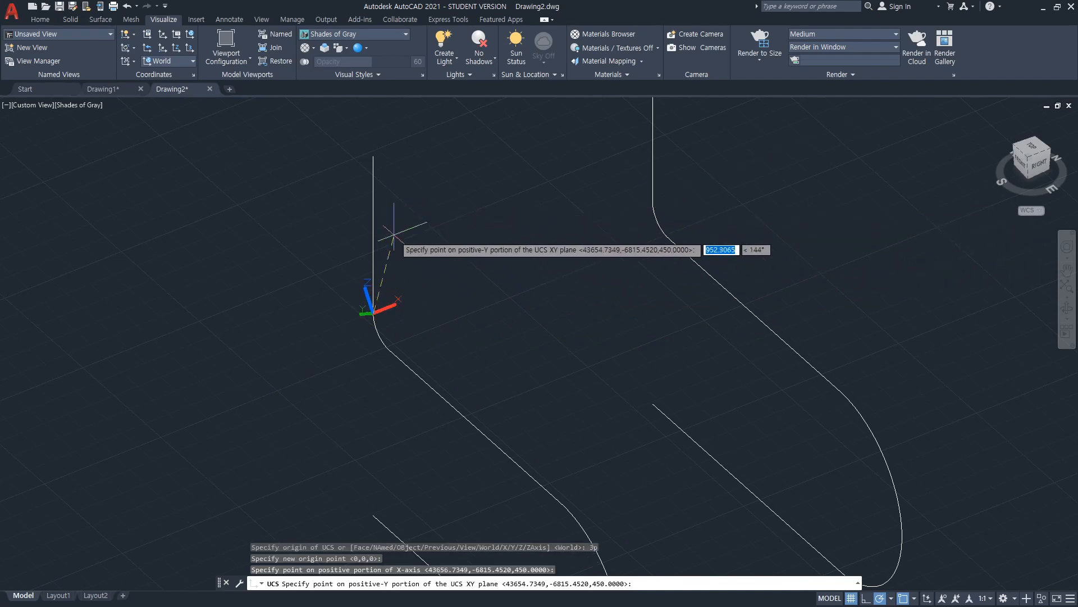
left_click(373, 154)
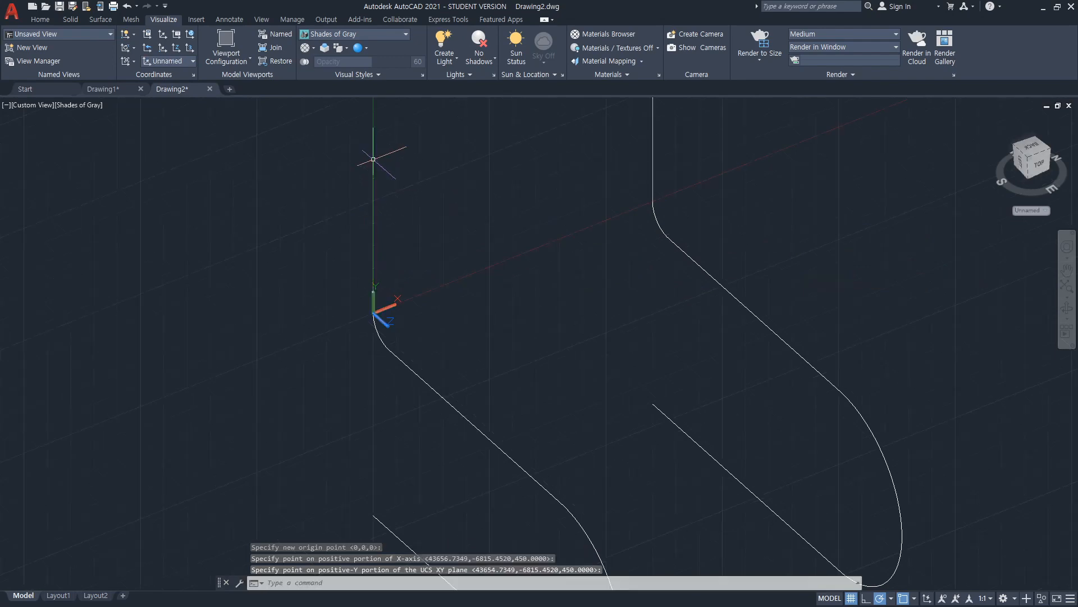
key("Escape")
Orbit the view until it roughly faces the backrest plane between the two chair profiles.
scroll(652, 301, "down", 2)
type("robti")
key("Return")
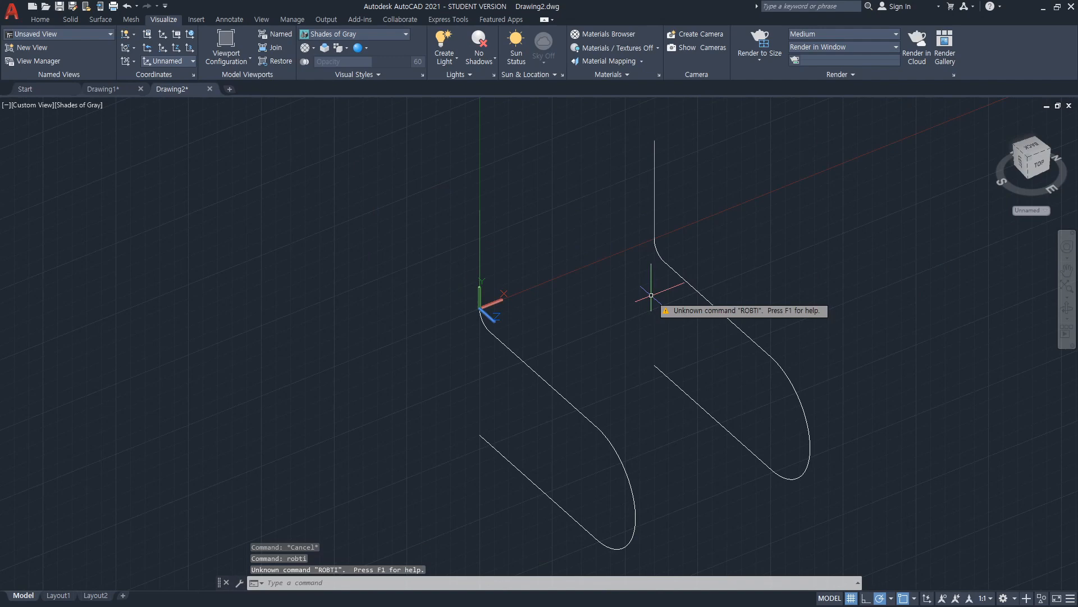
left_click_drag(652, 349, 654, 328)
middle_click_drag(688, 383, 681, 352)
key("Escape")
type("orbit")
key("Return")
left_click_drag(671, 399, 616, 339)
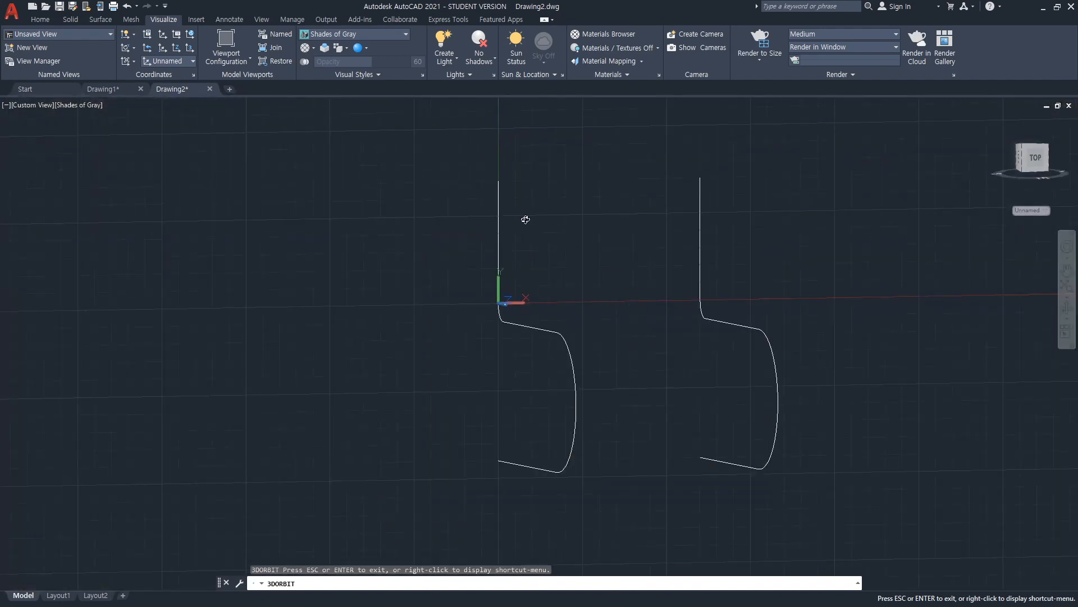
left_click_drag(647, 216, 680, 375)
key("Escape")
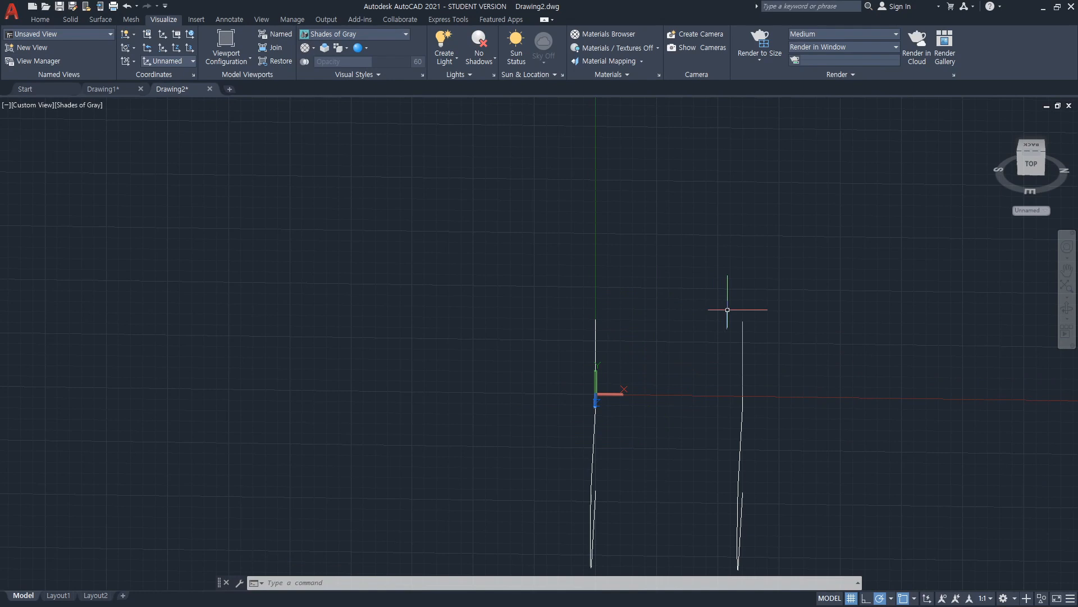
mouse_move(597, 330)
left_mouse_down()
mouse_move(599, 289)
mouse_move(733, 286)
mouse_move(744, 321)
left_mouse_up()
mouse_move(782, 291)
left_mouse_down()
mouse_move(800, 291)
mouse_move(788, 324)
left_mouse_up()
left_click_drag(784, 324, 826, 301)
left_click_drag(842, 297, 842, 298)
left_click_drag(787, 319, 800, 322)
left_click_drag(787, 293, 794, 293)
left_click_drag(604, 264, 735, 240)
left_click_drag(741, 233, 739, 247)
left_click_drag(597, 237, 590, 259)
left_click_drag(737, 244, 751, 240)
left_click_drag(672, 205, 664, 218)
left_click_drag(687, 208, 702, 214)
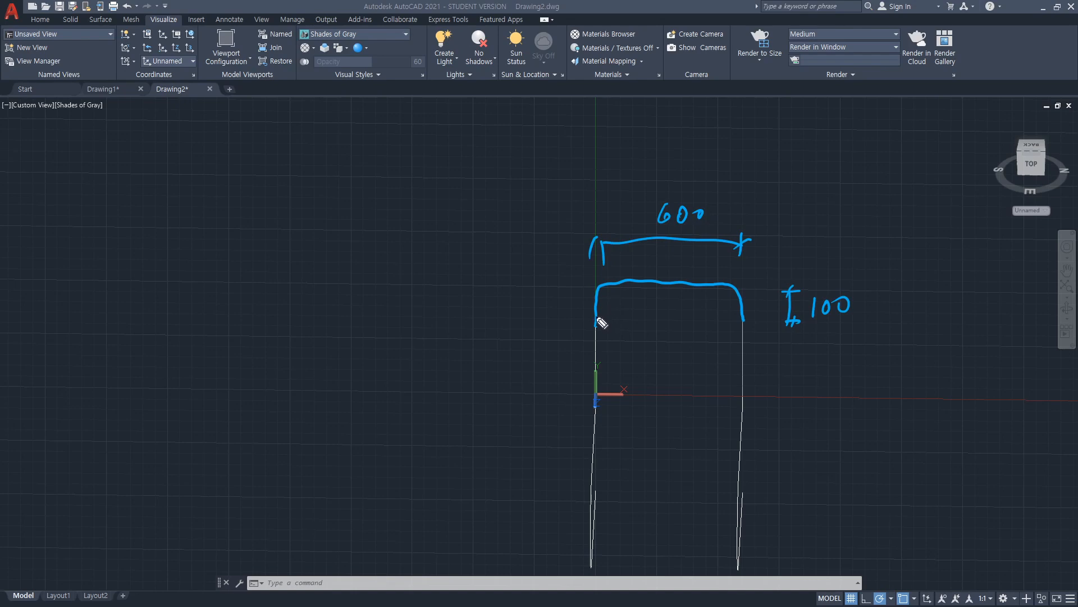
mouse_move(599, 323)
left_mouse_down()
mouse_move(595, 291)
mouse_move(743, 294)
mouse_move(742, 321)
left_mouse_up()
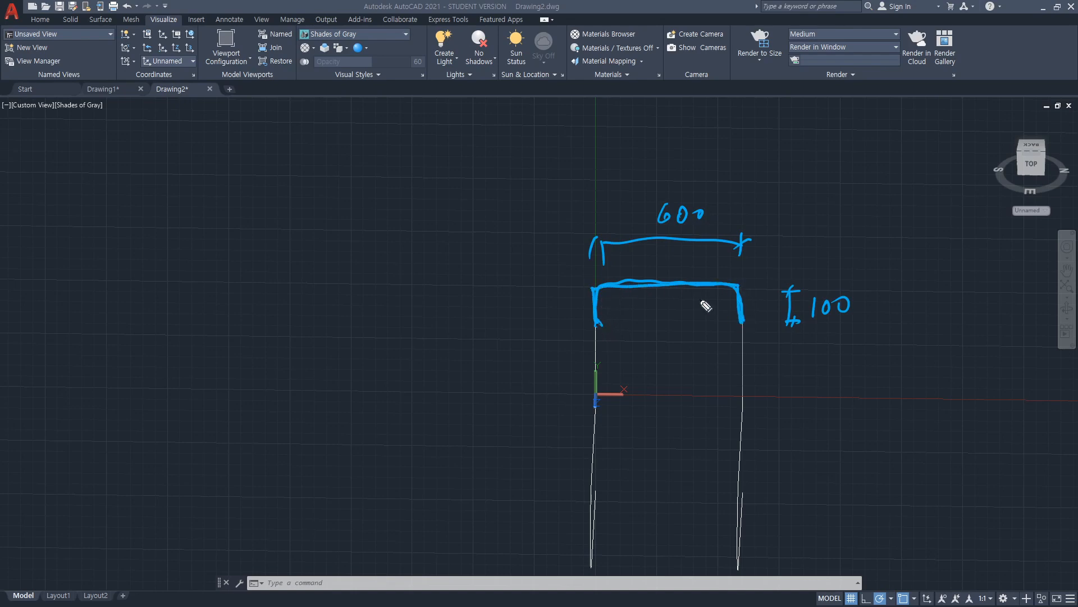
mouse_move(600, 318)
left_mouse_down()
mouse_move(612, 295)
mouse_move(657, 281)
mouse_move(732, 297)
left_mouse_up()
key("Escape")
Draw a polyline from the original profile's upper end 100 up, 600 across, and down to the copied profile's upper end.
type("pl")
key("Return")
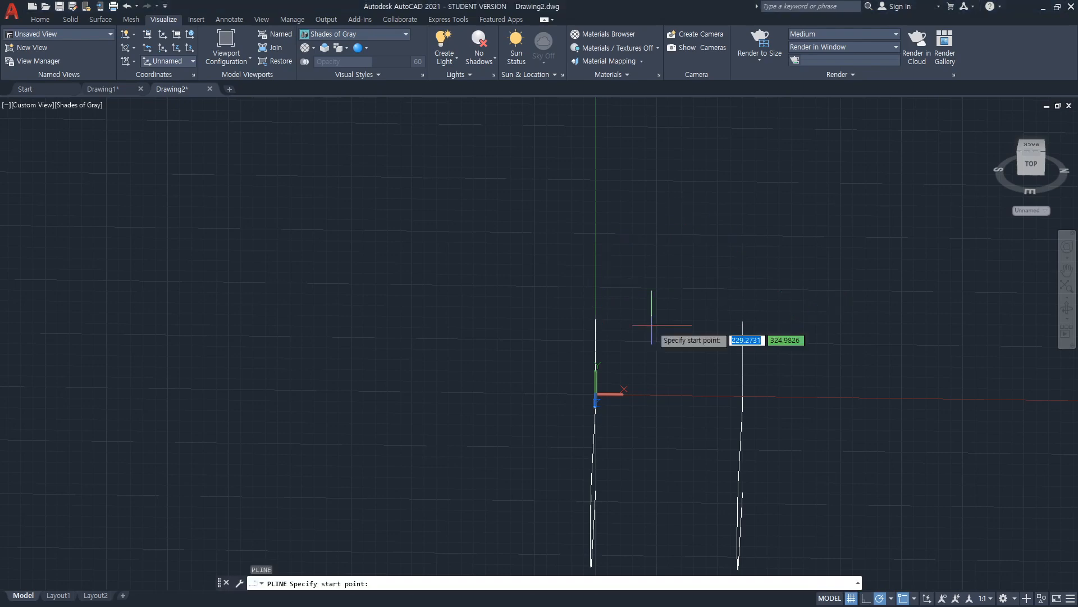
left_click(596, 319)
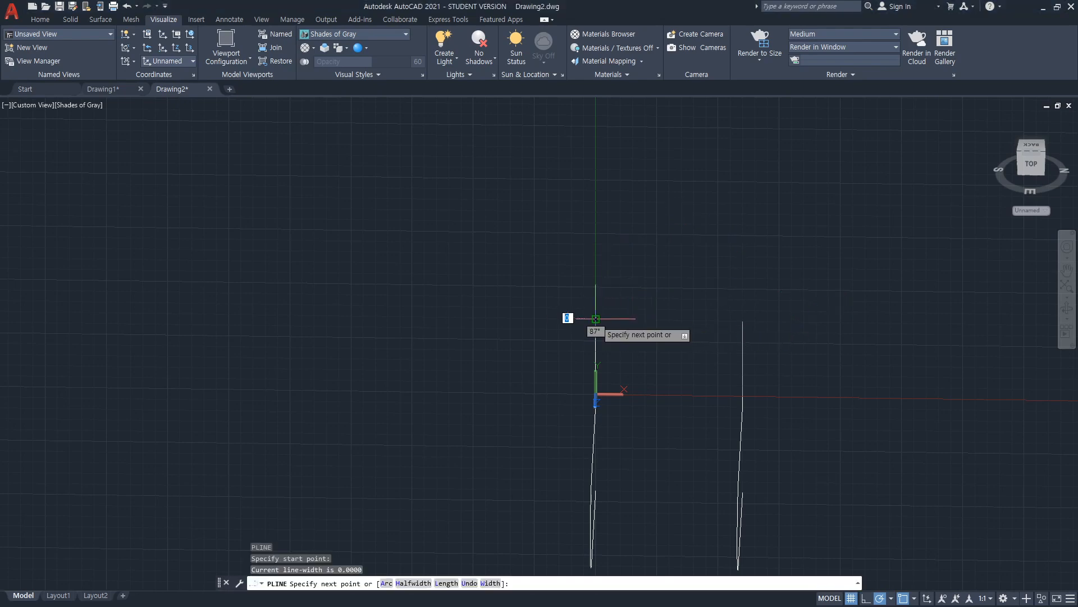
key("F8")
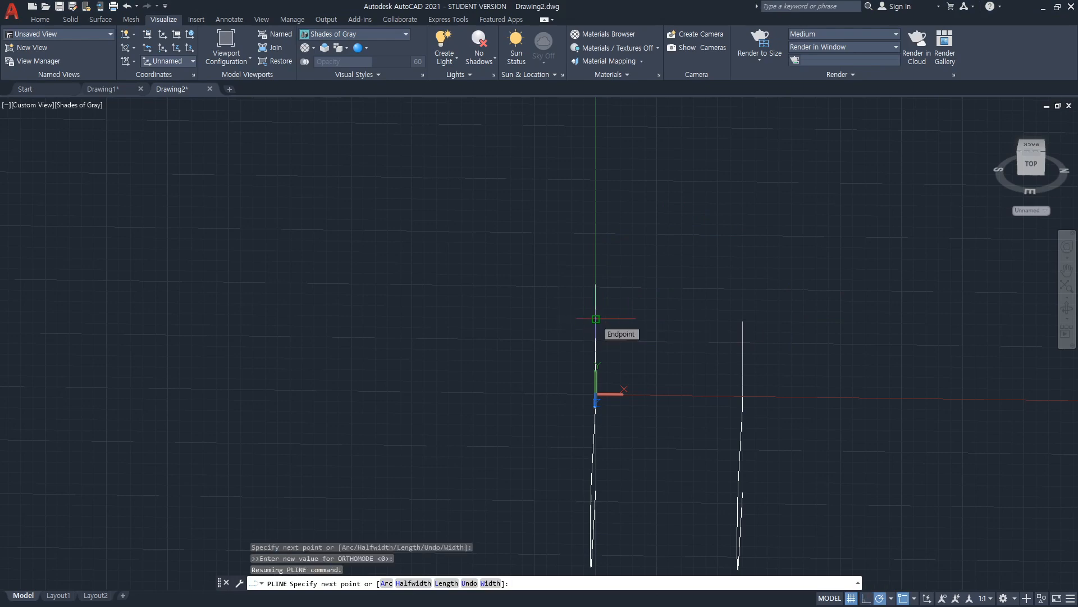
key("Return")
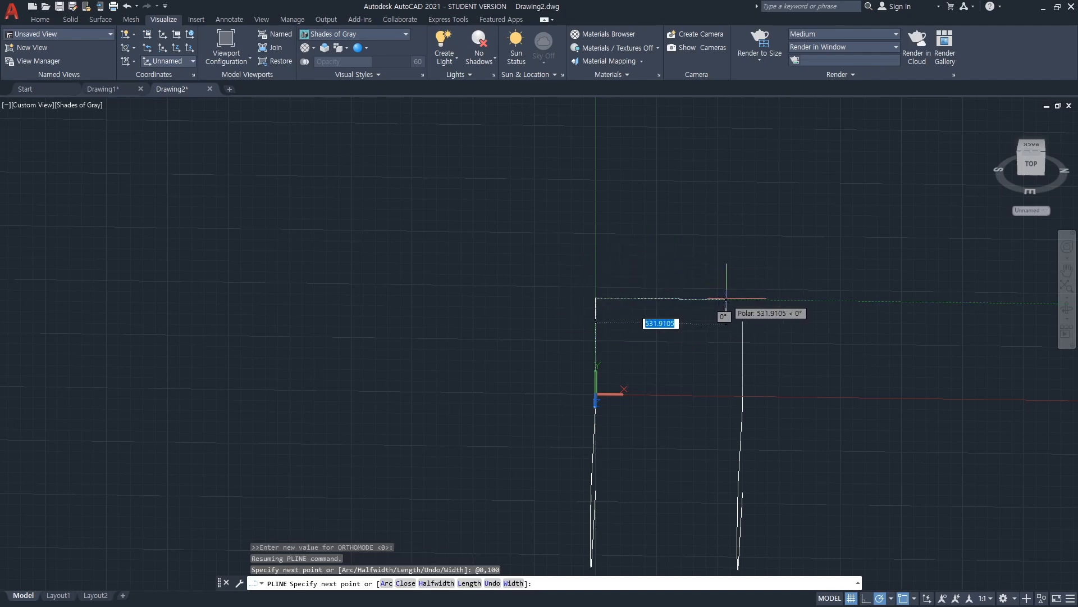
type("@600")
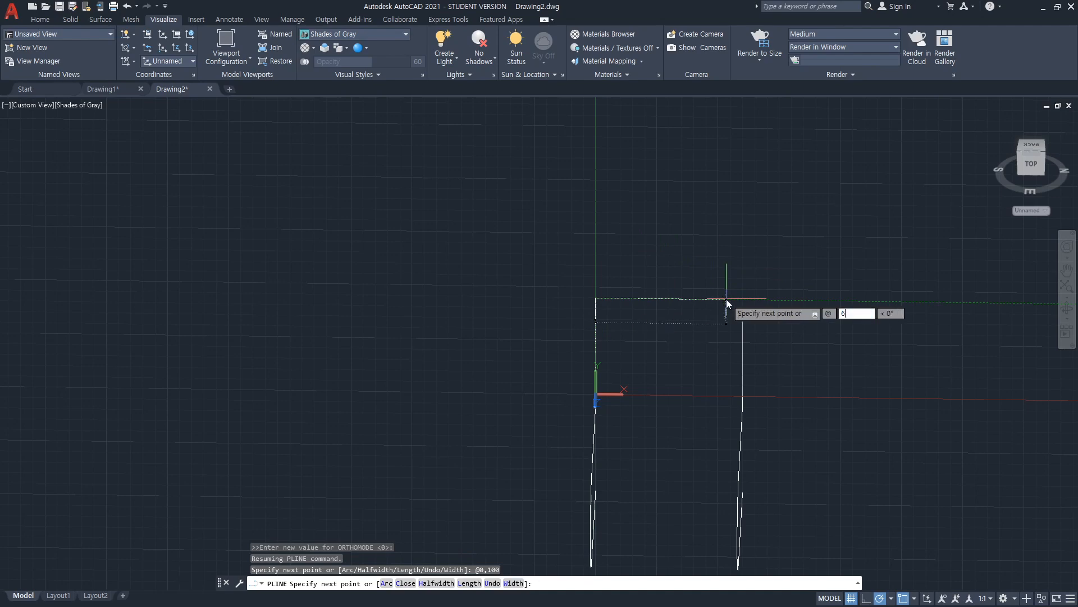
key("Tab")
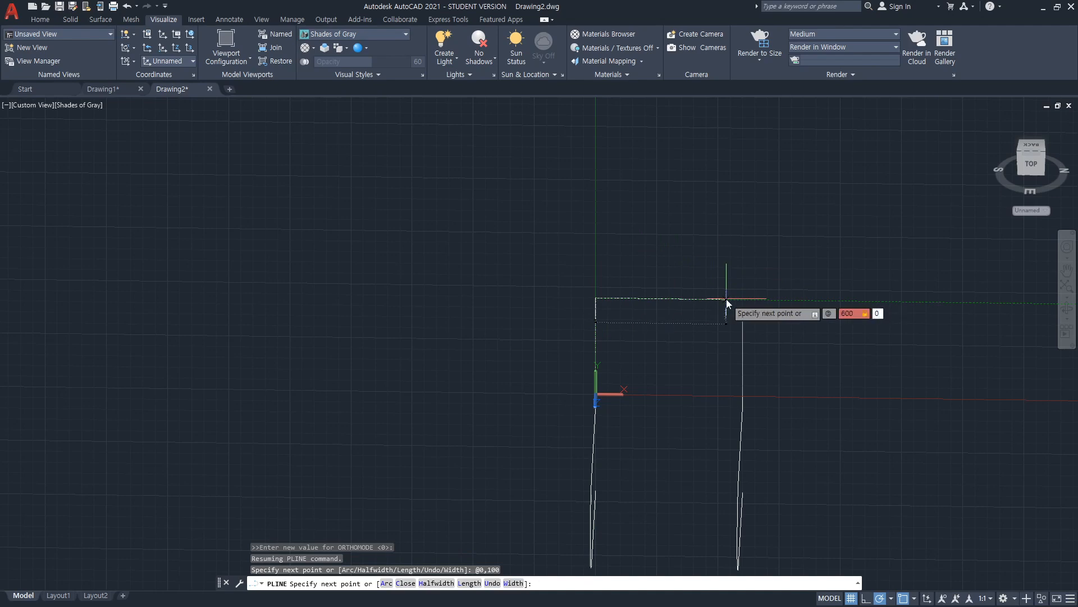
key("Return")
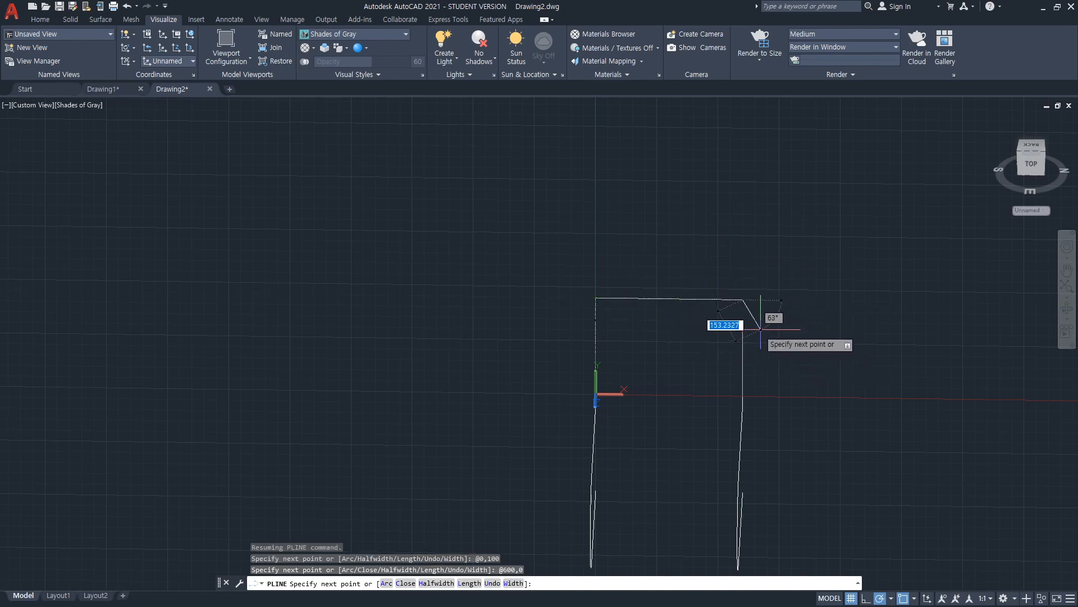
left_click(742, 321)
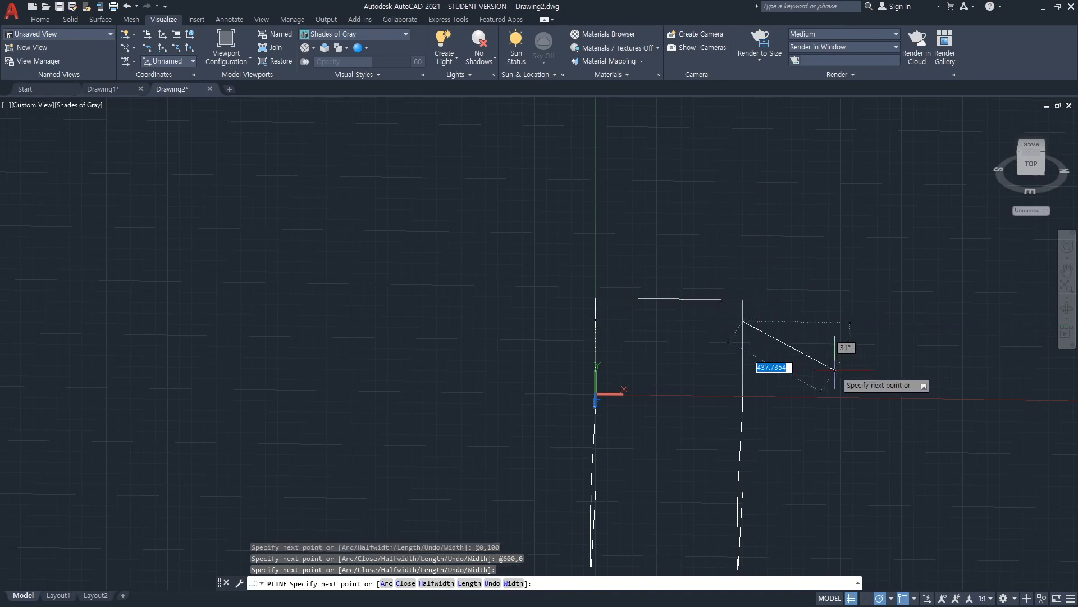
key("Return")
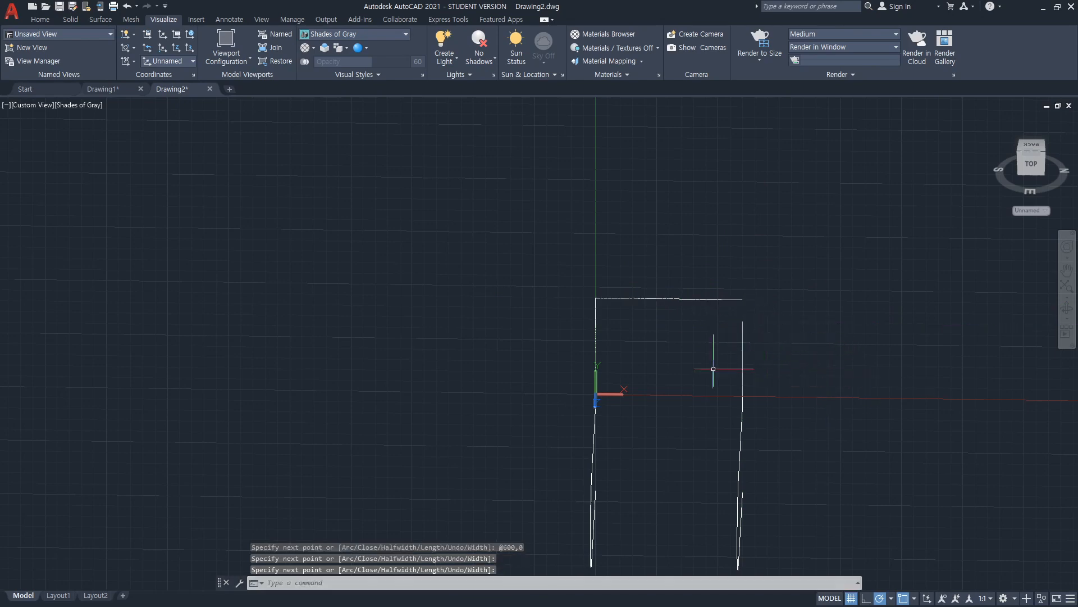
Fillet the connecting polyline's corner above the original profile with a radius of 50.
type("or")
key("Return")
left_click_drag(740, 373, 734, 354)
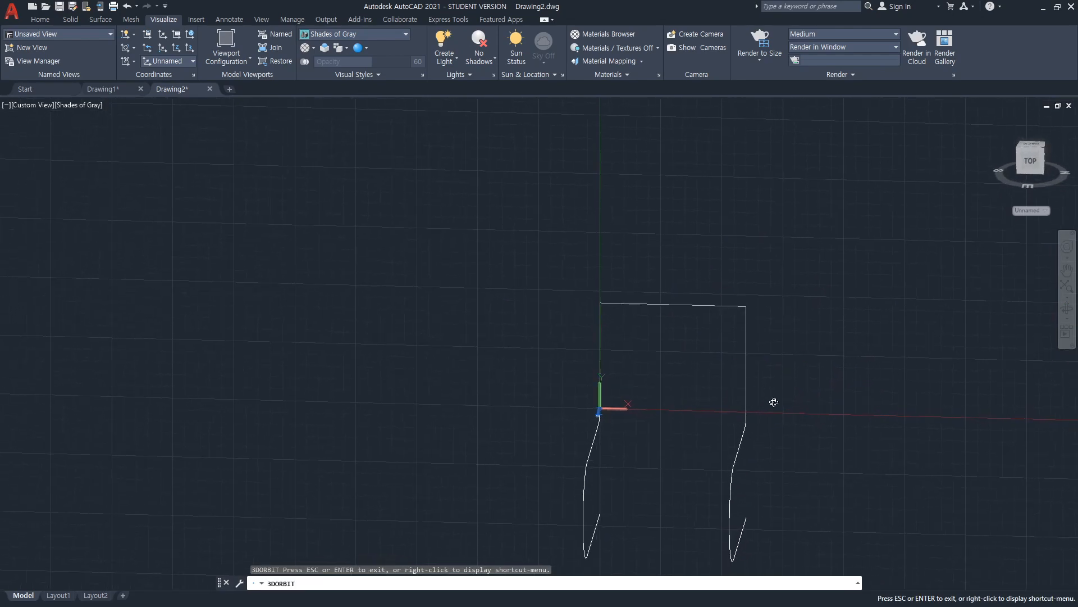
key("Escape")
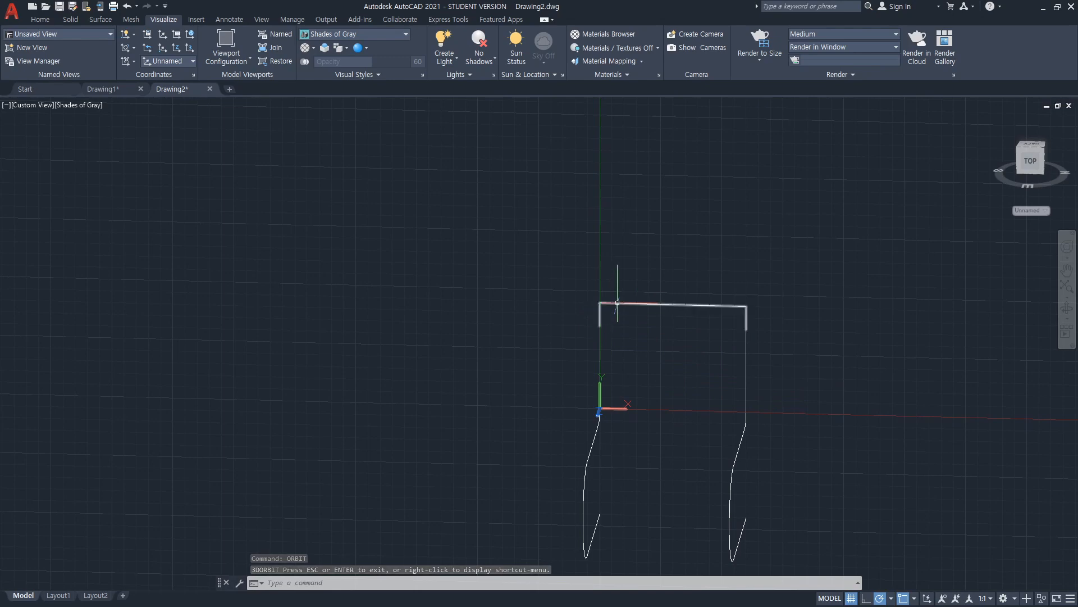
type("fillet")
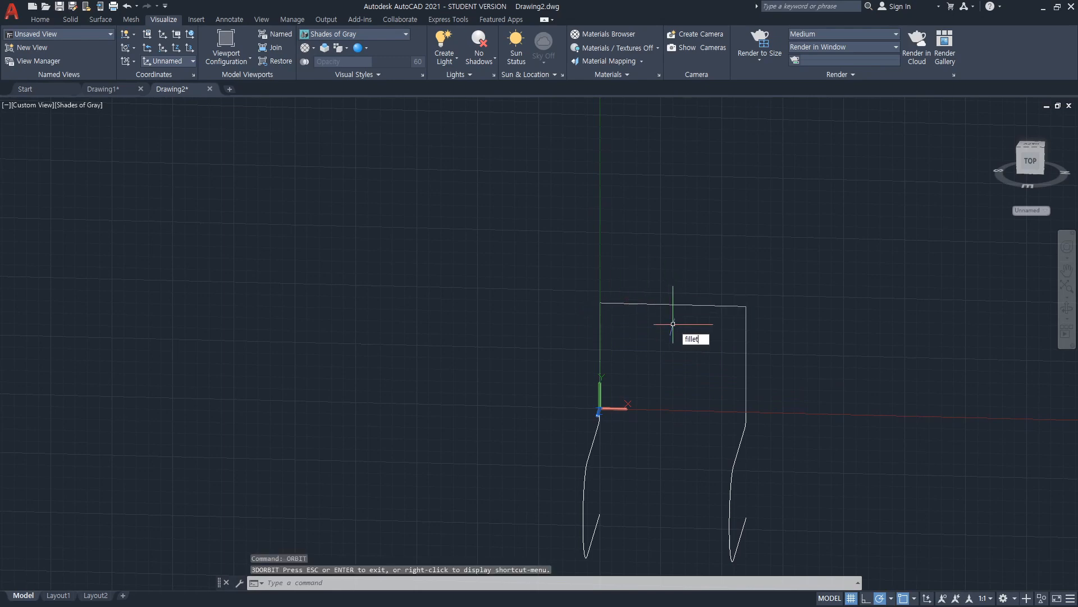
key("Return")
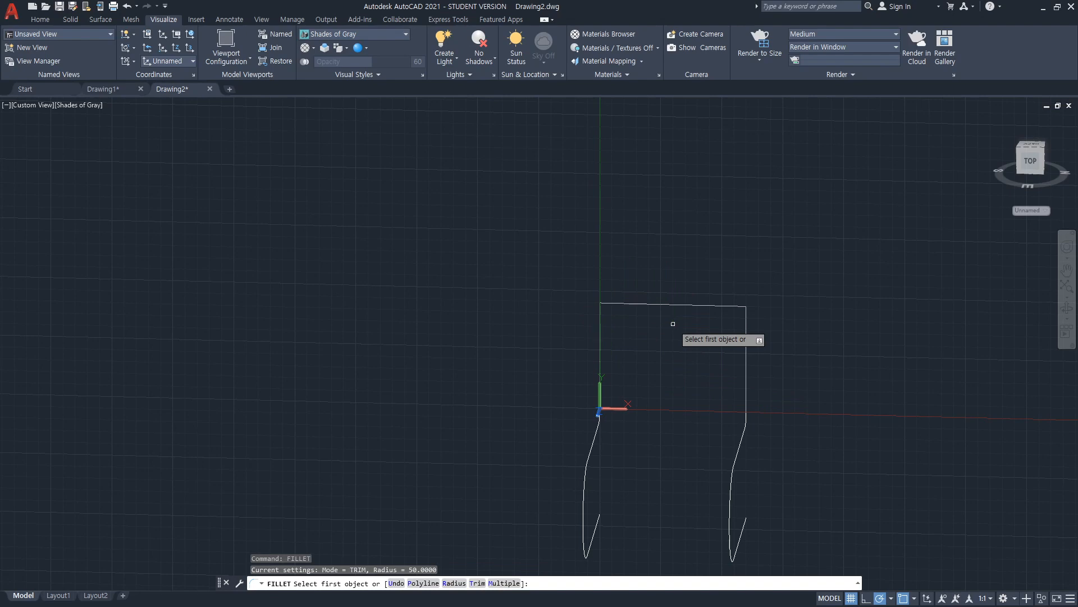
type("r")
key("Return")
type("50")
key("Return")
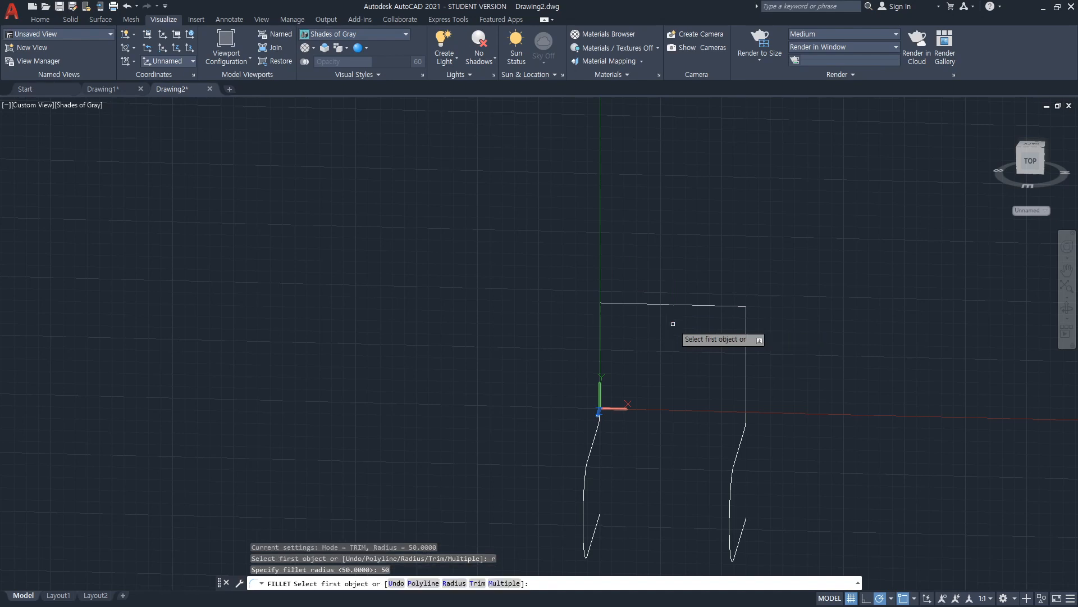
scroll(598, 333, "up", 2)
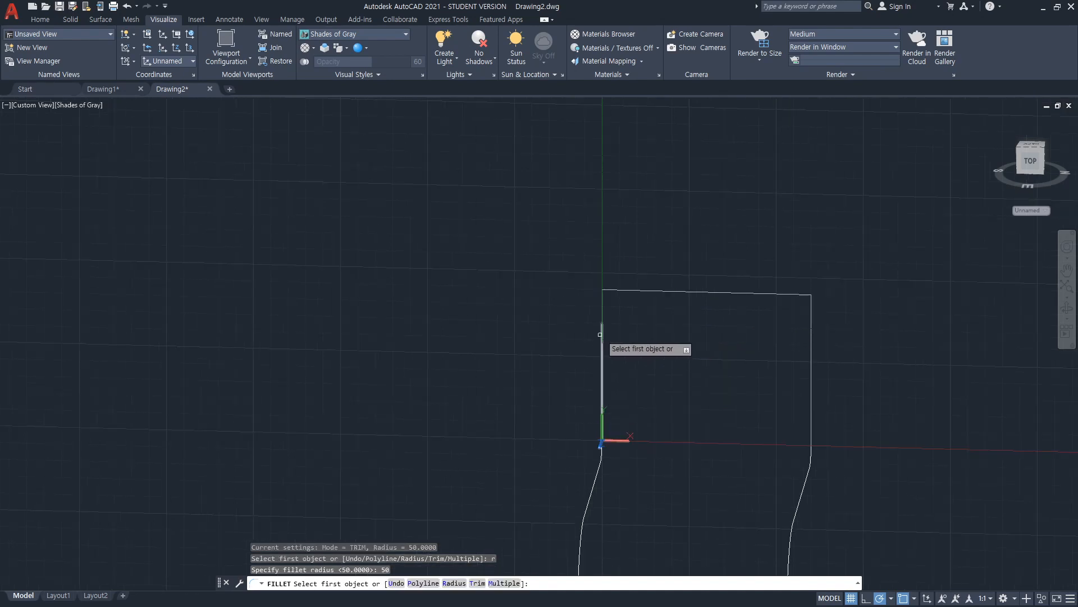
left_click(601, 304)
left_click(632, 291)
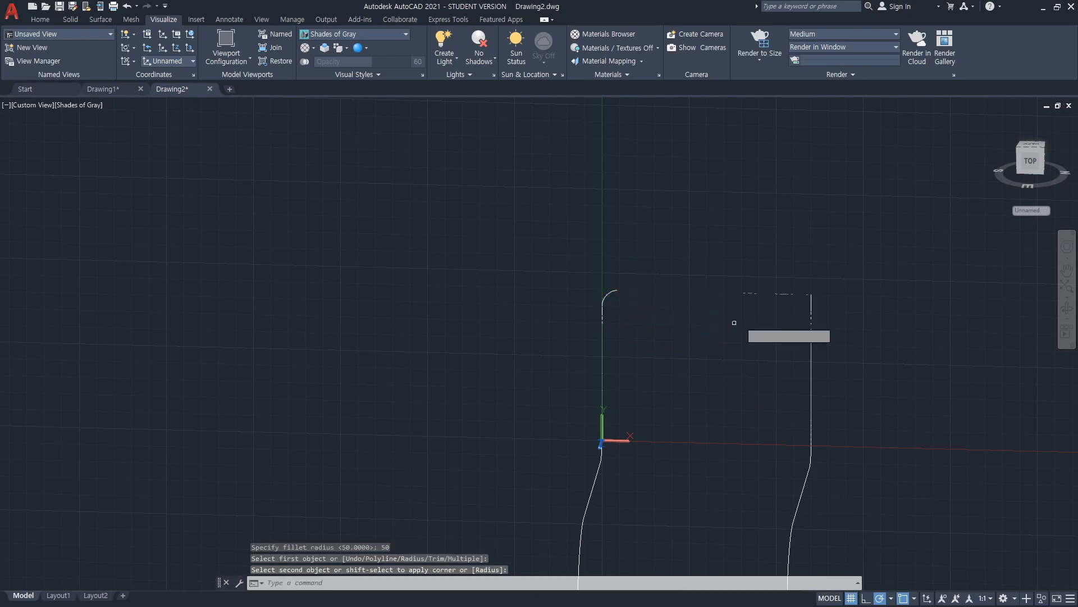
Fillet the connecting polyline's other corner, above the copied profile, with the same radius.
key("space")
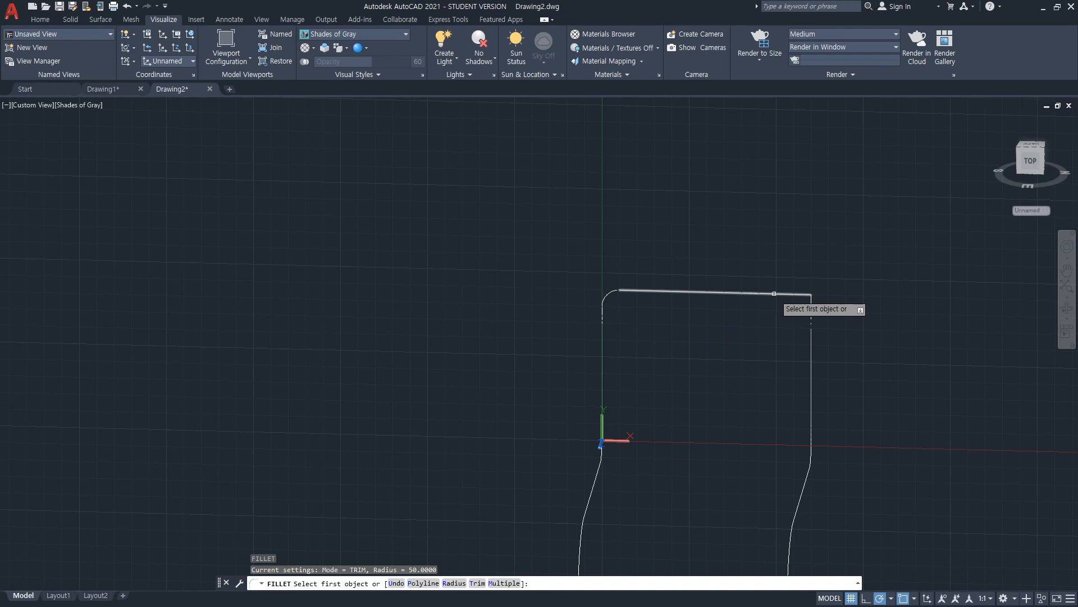
left_click(774, 293)
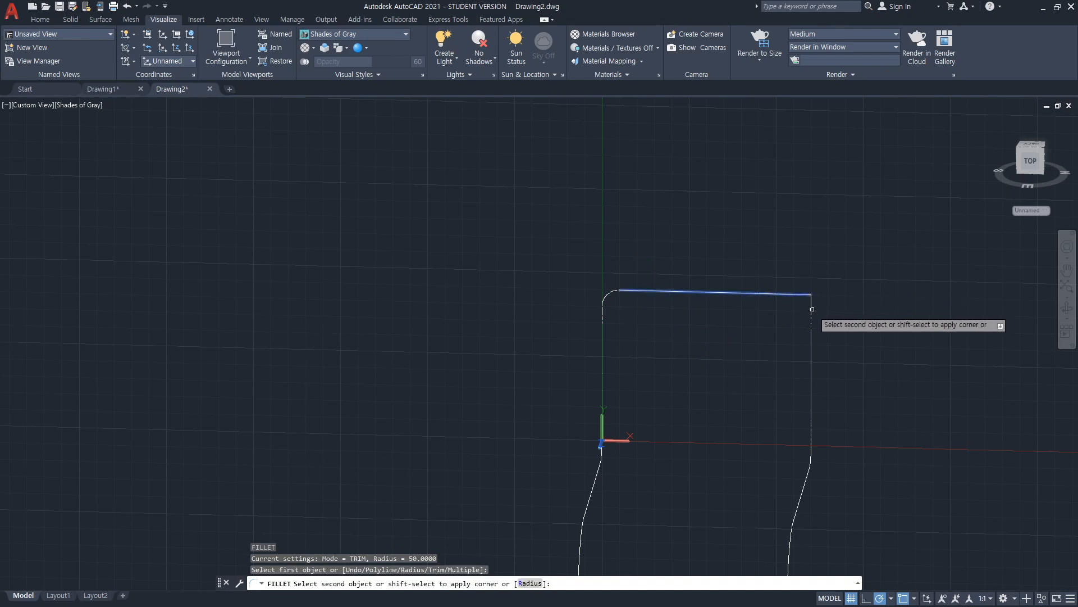
left_click(812, 310)
key("Escape")
Orbit to a three-quarter view and select the side profiles and the backrest polyline in turn to examine how the frame path is divided.
scroll(854, 333, "down", 2)
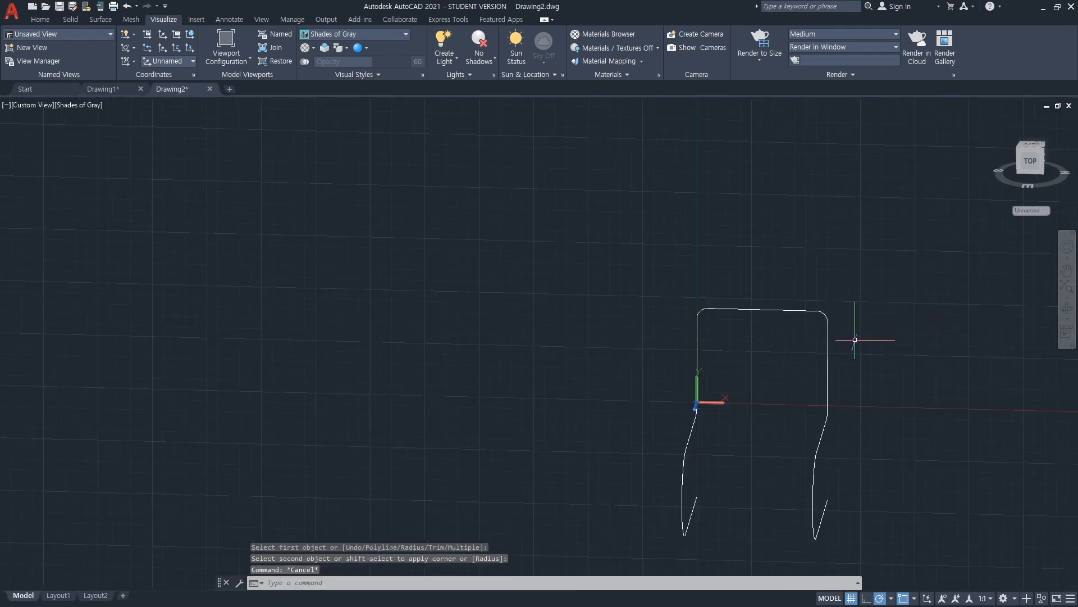
scroll(862, 348, "down", 2)
type("orbit")
key("Return")
mouse_move(881, 375)
left_mouse_down()
mouse_move(850, 386)
mouse_move(824, 374)
mouse_move(818, 342)
mouse_move(854, 348)
mouse_move(857, 378)
mouse_move(848, 387)
mouse_move(816, 381)
mouse_move(807, 339)
mouse_move(829, 318)
mouse_move(856, 315)
mouse_move(870, 338)
mouse_move(830, 364)
mouse_move(875, 380)
left_mouse_up()
middle_click_drag(884, 401, 871, 362)
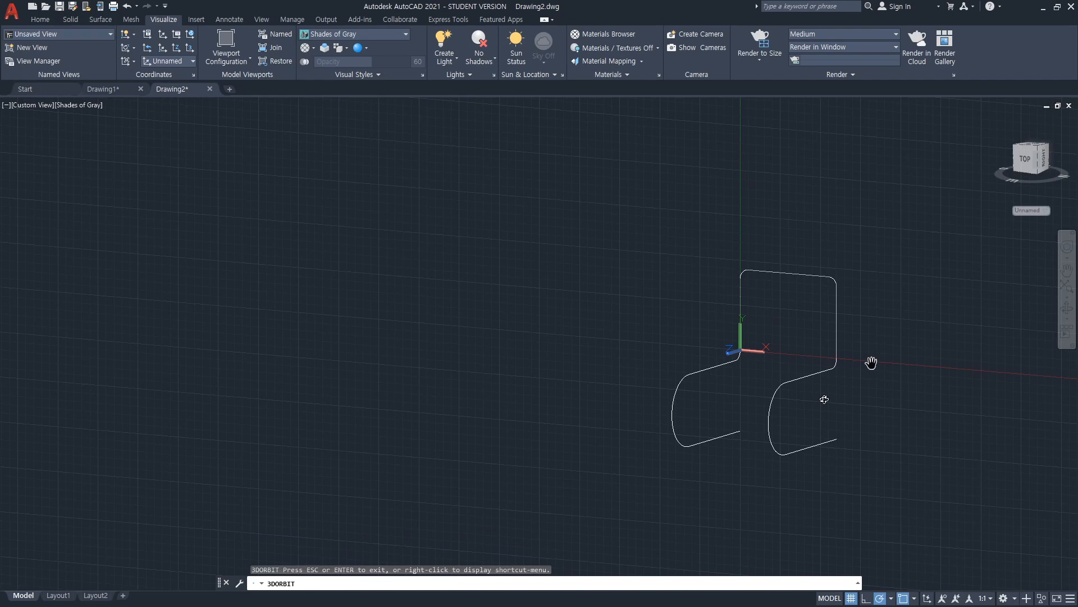
key("Escape")
key("Escape")
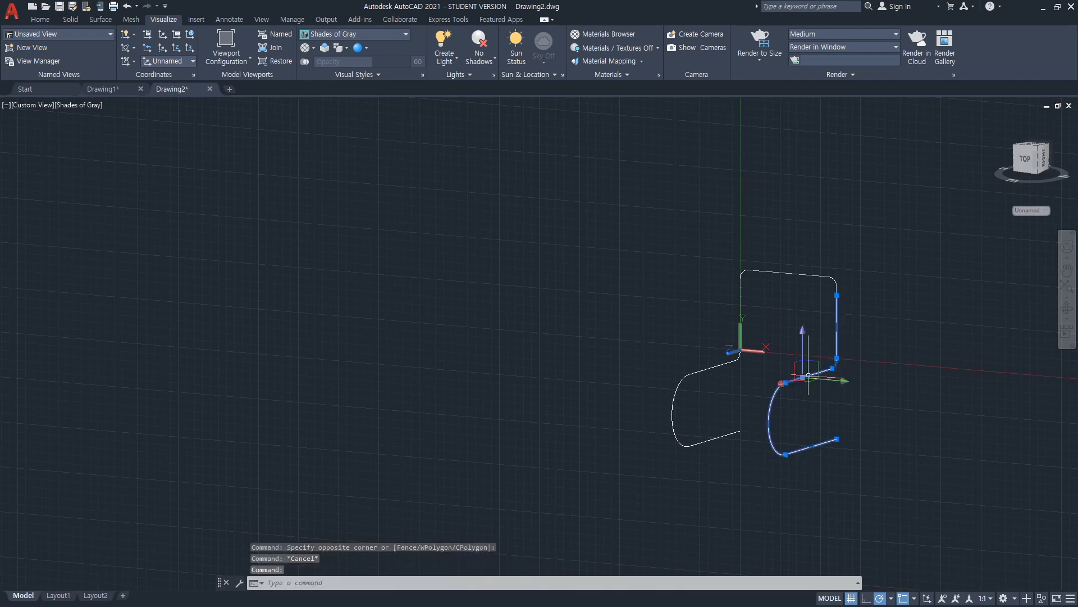
left_click(731, 360)
key("Escape")
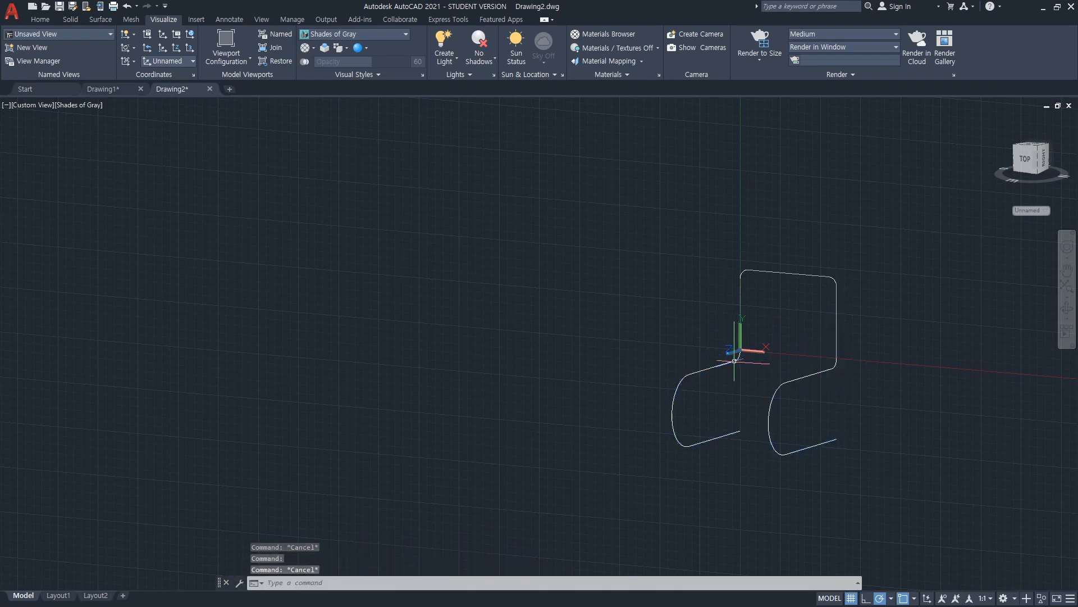
left_click(791, 273)
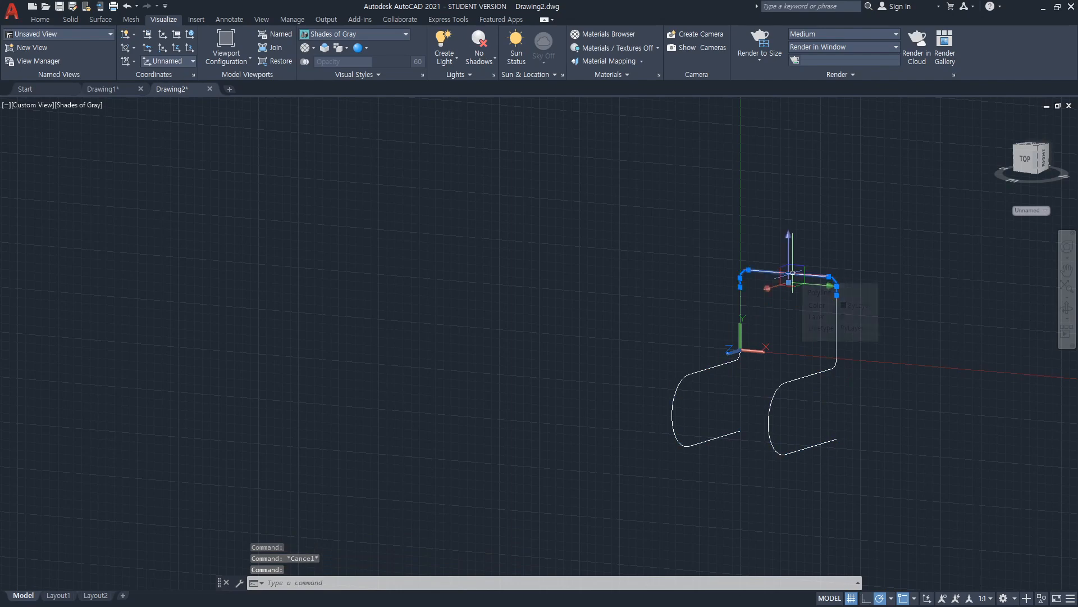
key("Escape")
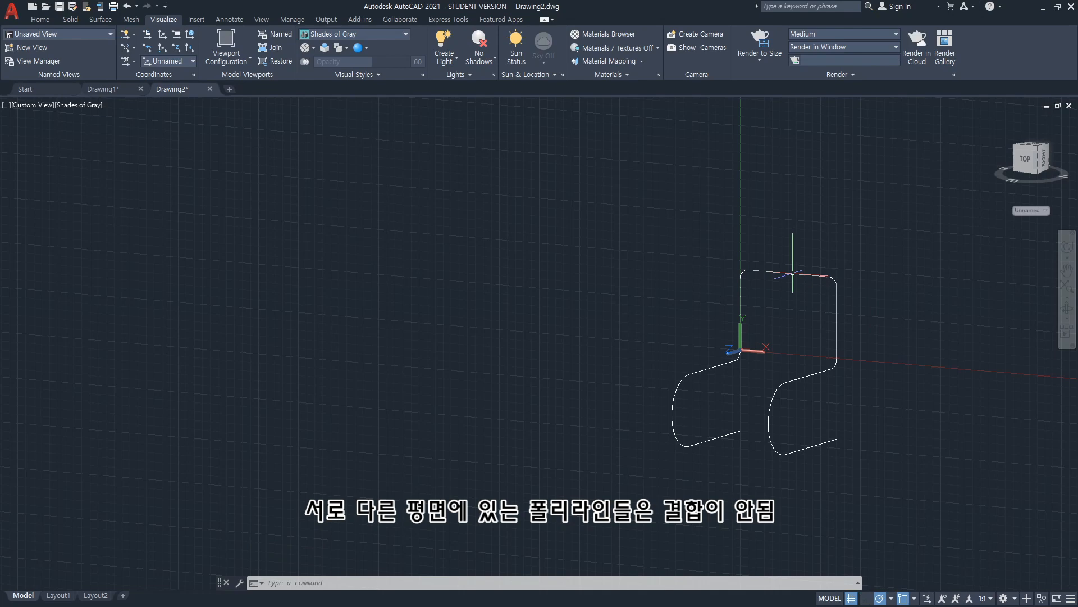
left_click(811, 273)
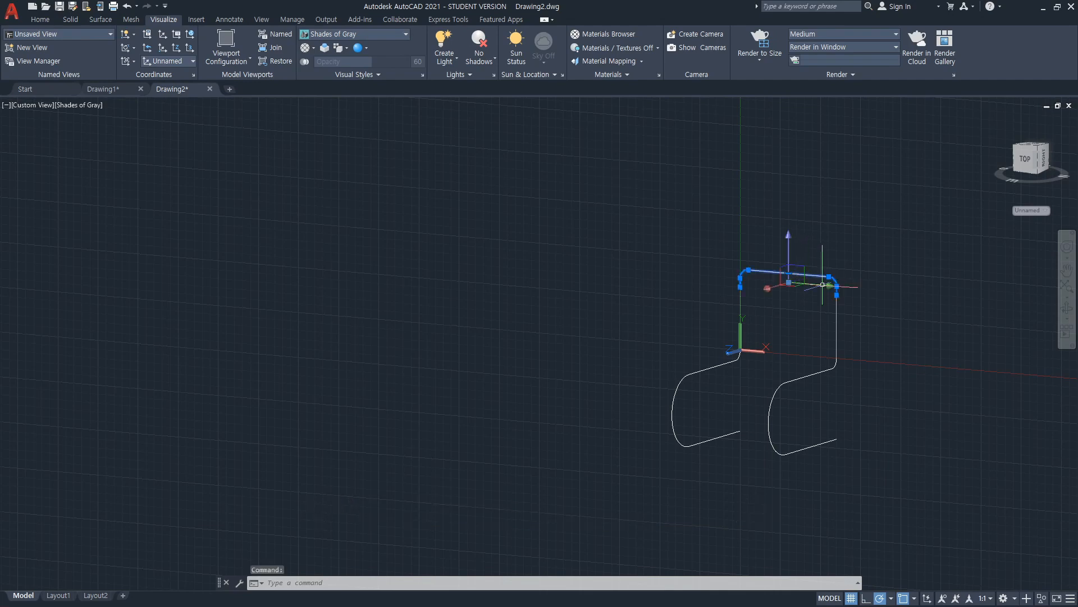
key("Escape")
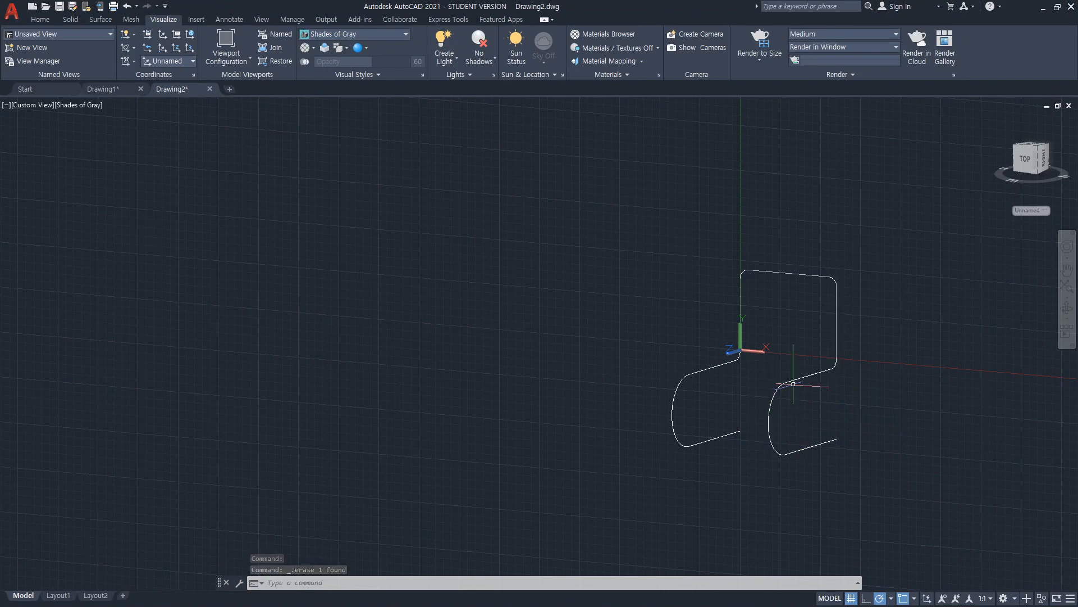
Draw a circle of radius 30 beside the copied profile's lower end as the tube section.
type("circl")
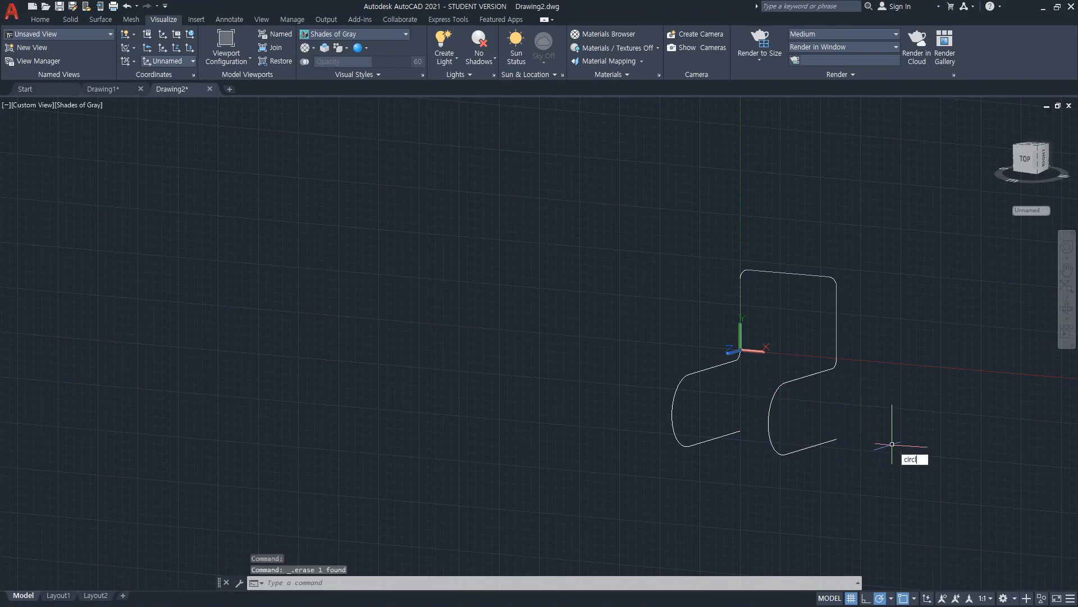
type("e")
key("Return")
left_click(893, 451)
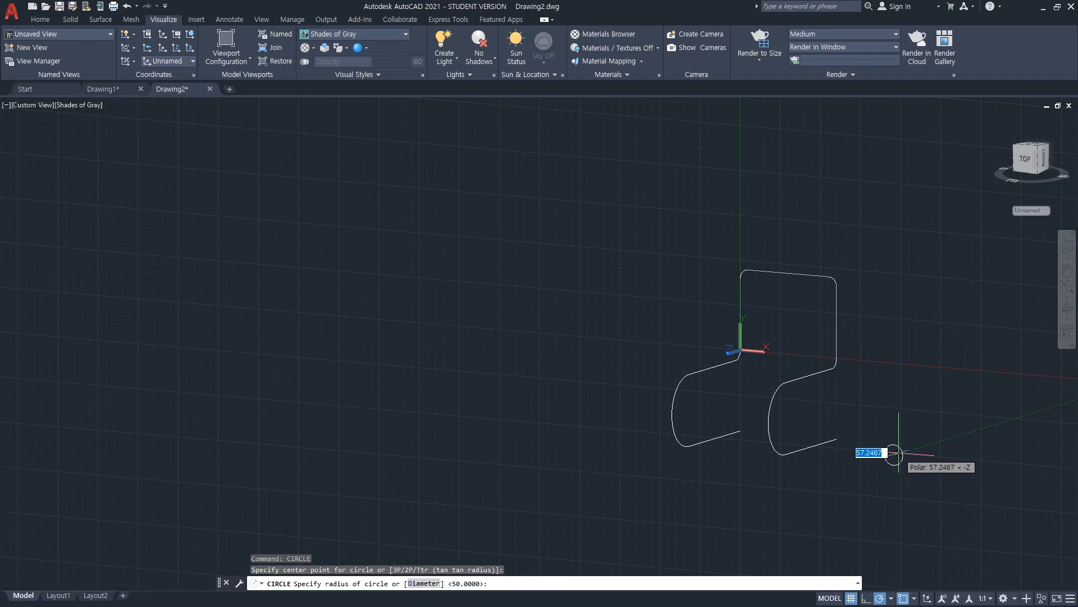
type("30")
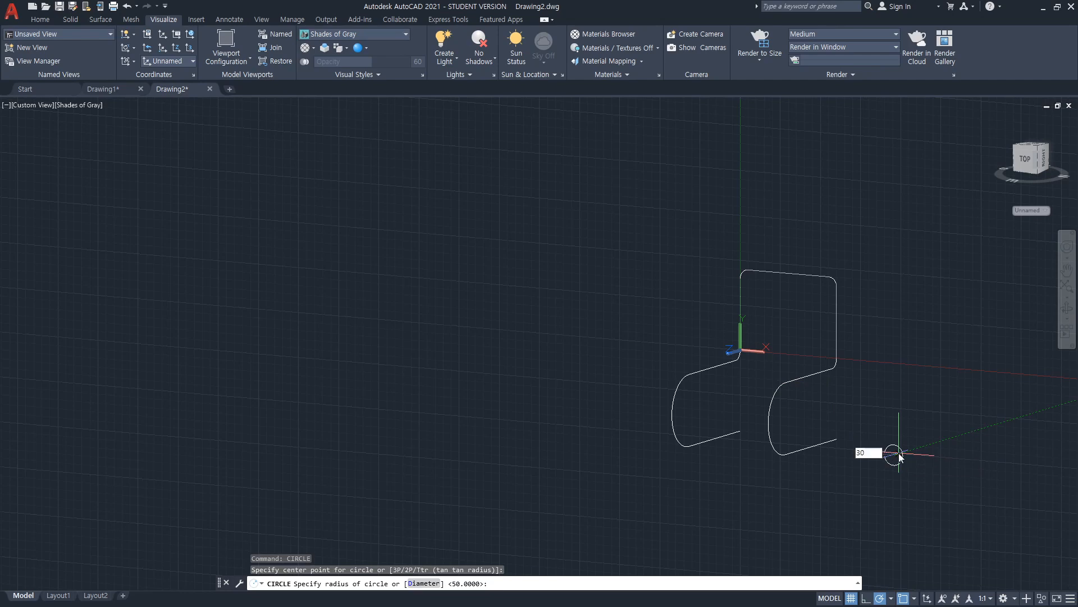
key("Return")
Sweep the radius-30 circle along the copied side profile to form that side's tube.
scroll(894, 453, "up", 2)
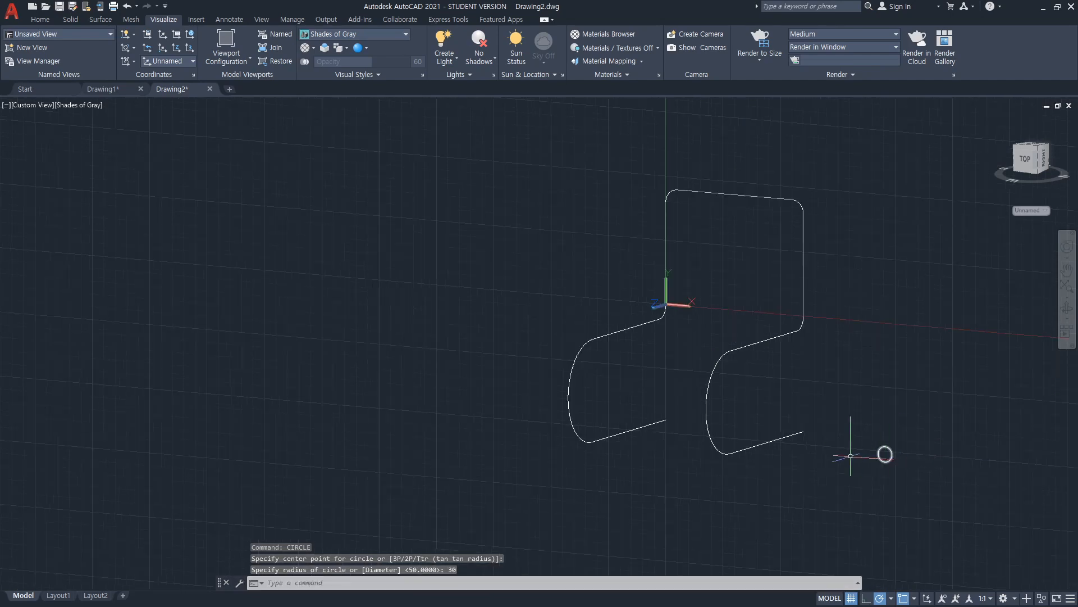
type("s")
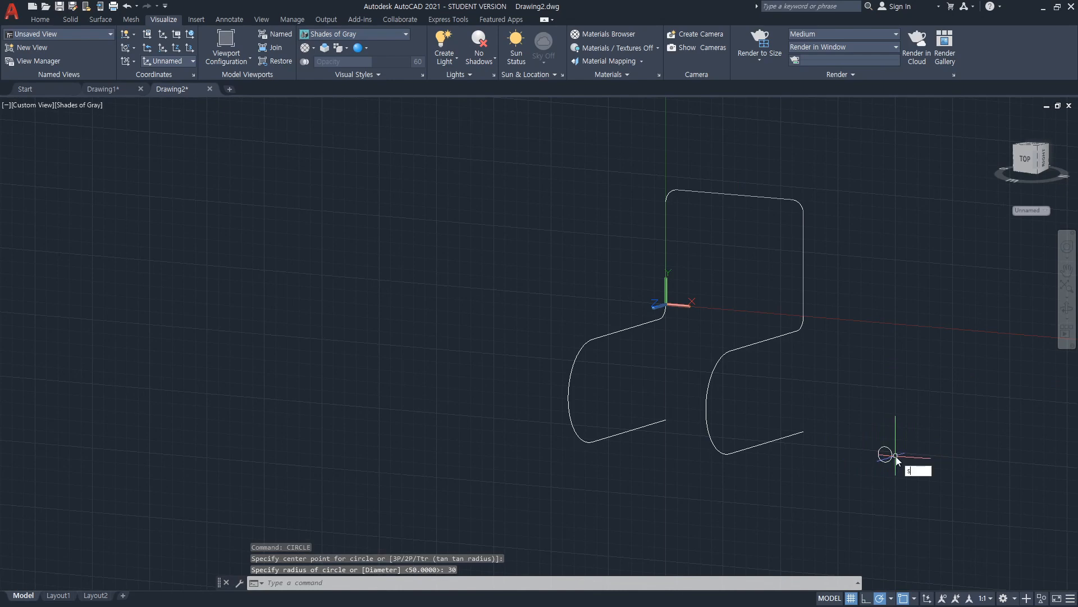
type("weep")
key("Return")
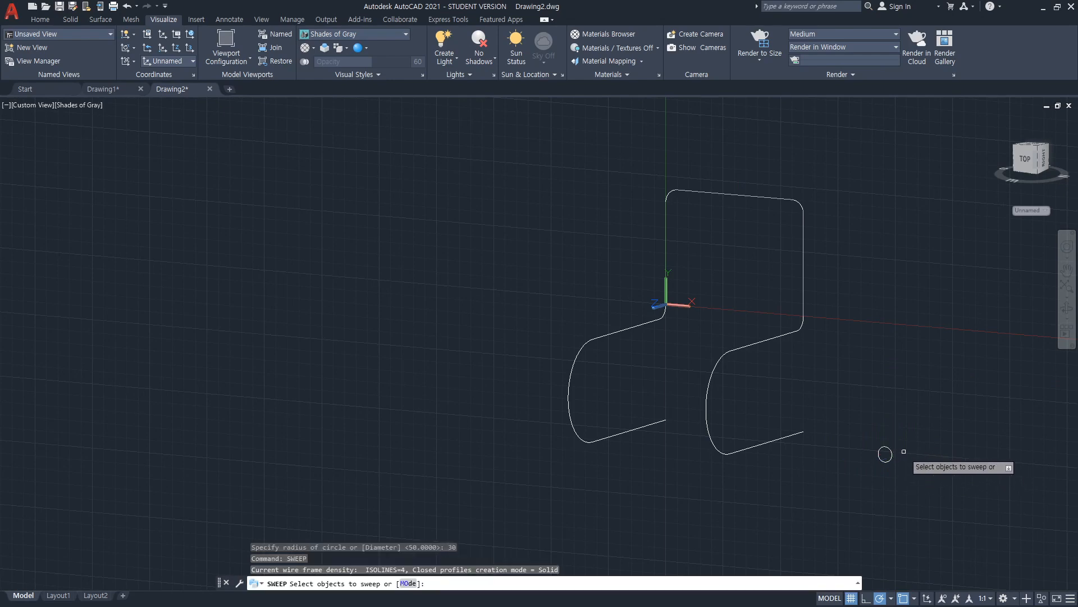
left_click(892, 456)
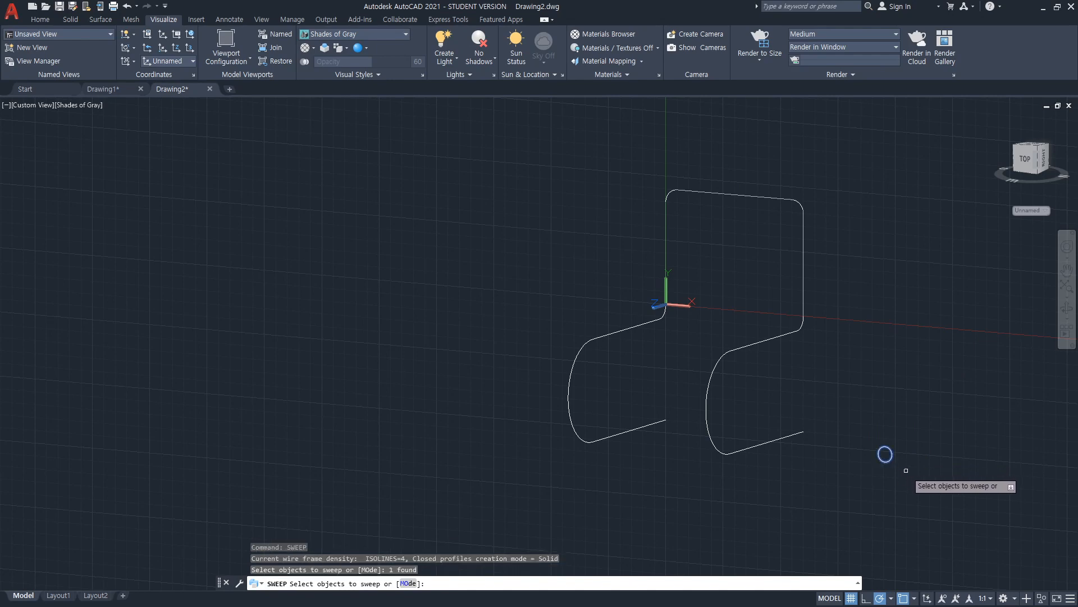
key("Return")
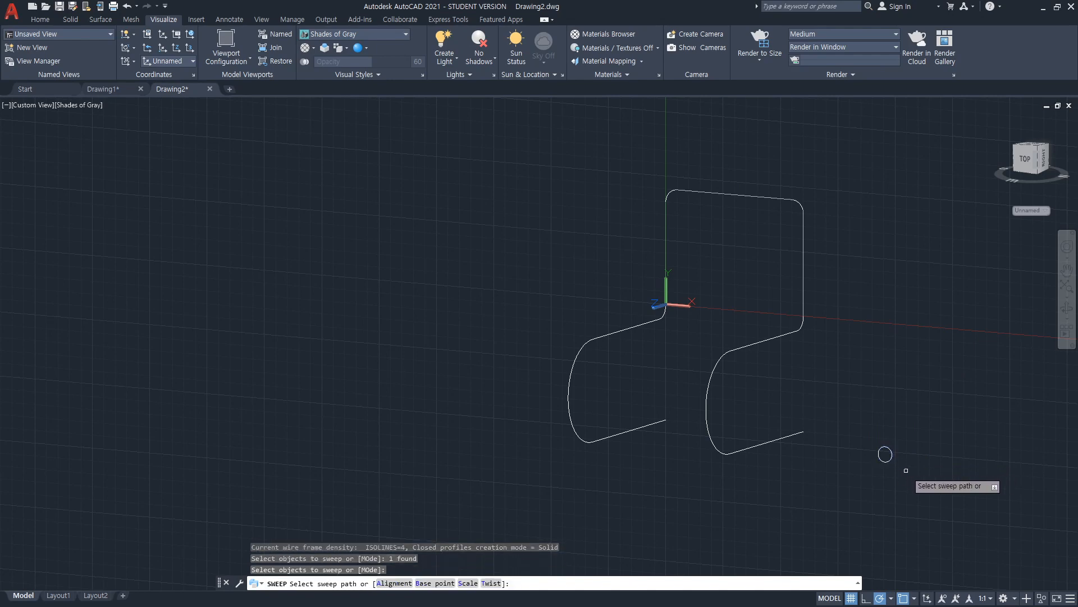
left_click(793, 437)
left_click(766, 429)
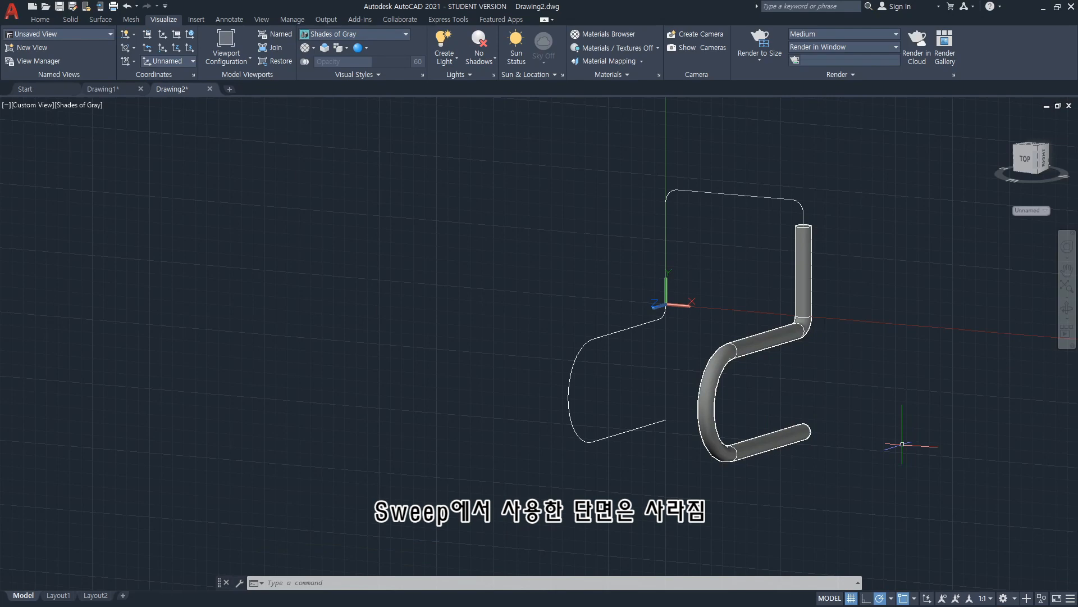
Draw another circle of radius 30 beside the swept tube's lower end and copy it just above.
type("circle")
key("Return")
left_click(902, 457)
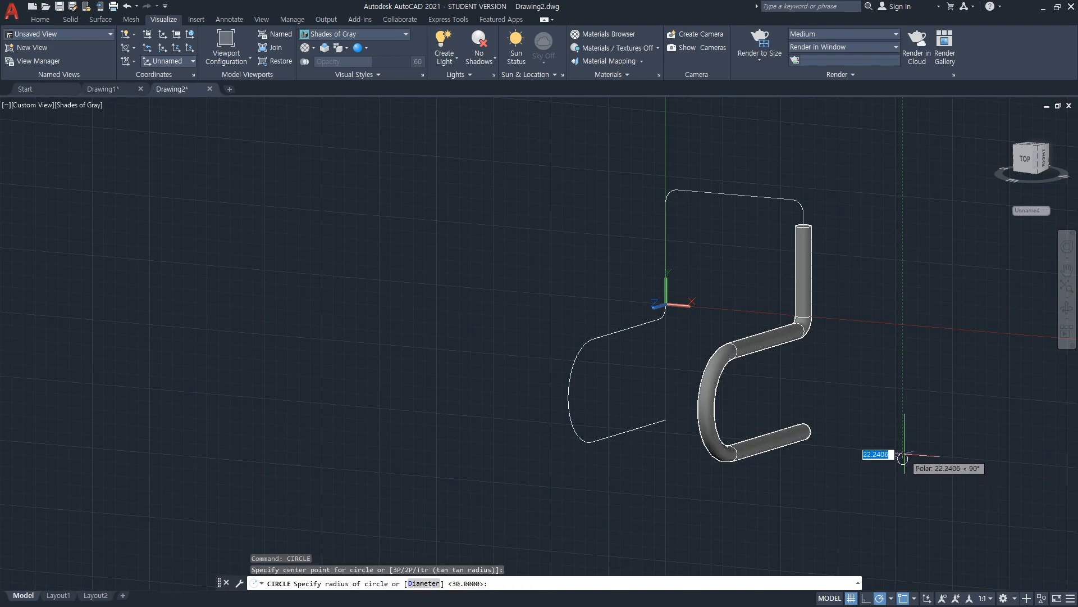
type("30")
key("Return")
type("co")
key("Return")
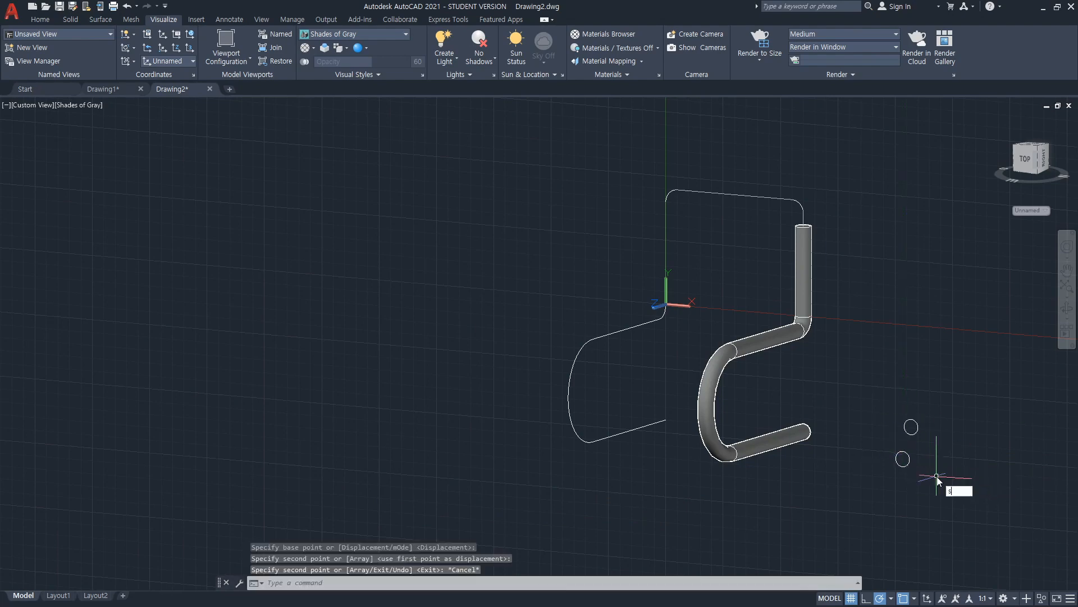
Sweep the lower of the two circles along the original side profile.
type("weep")
key("Return")
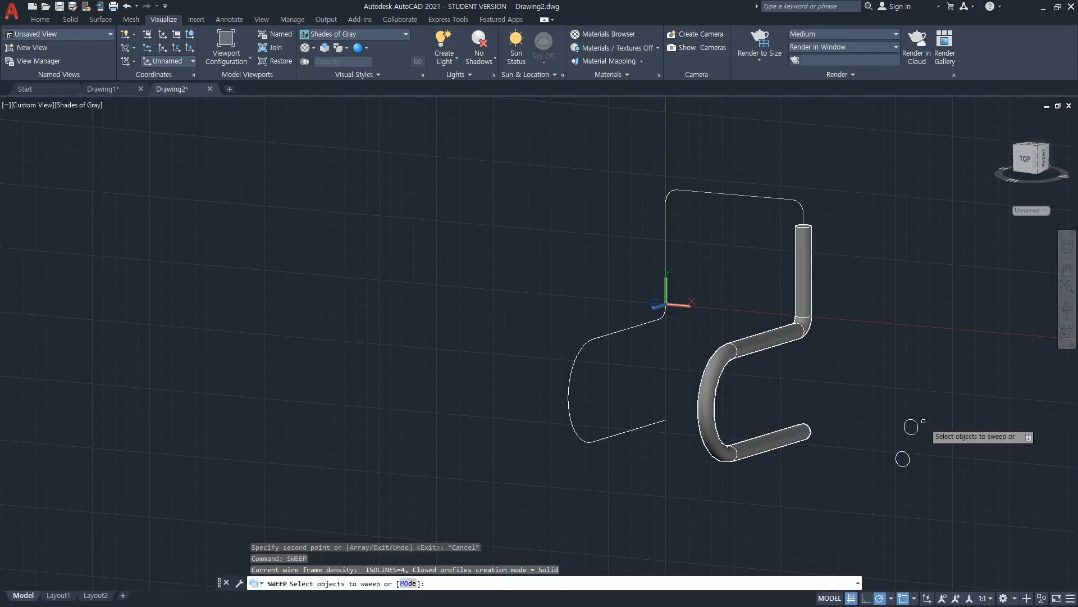
left_click(908, 451)
key("Return")
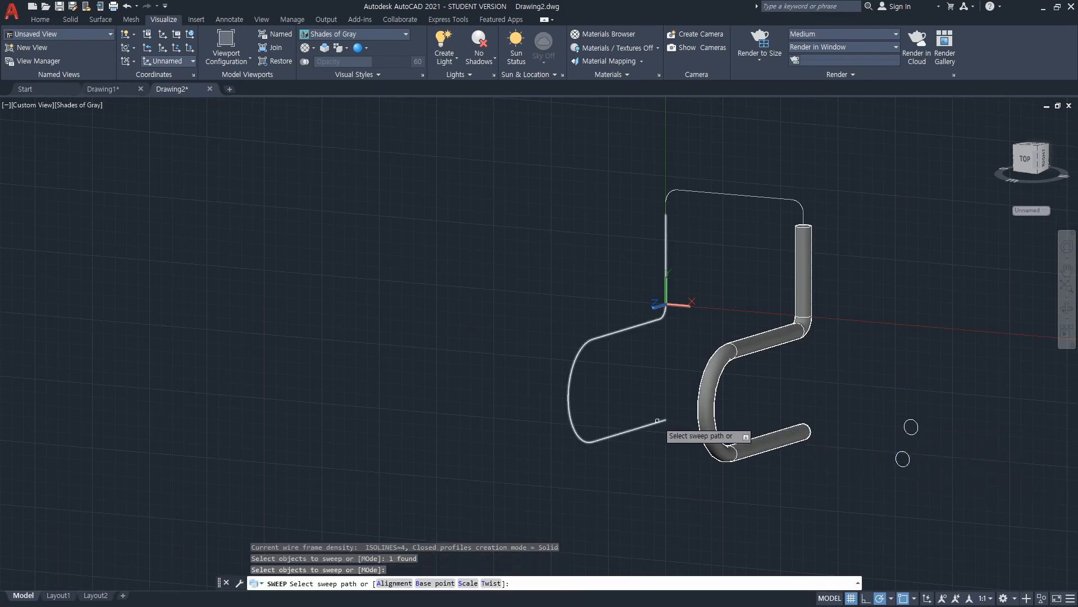
left_click(654, 424)
Sweep the remaining circle along the filleted backrest polyline to complete the chair frame's tubing.
key("Return")
left_click(911, 427)
left_click(909, 433)
key("Return")
left_click(804, 211)
key("Return")
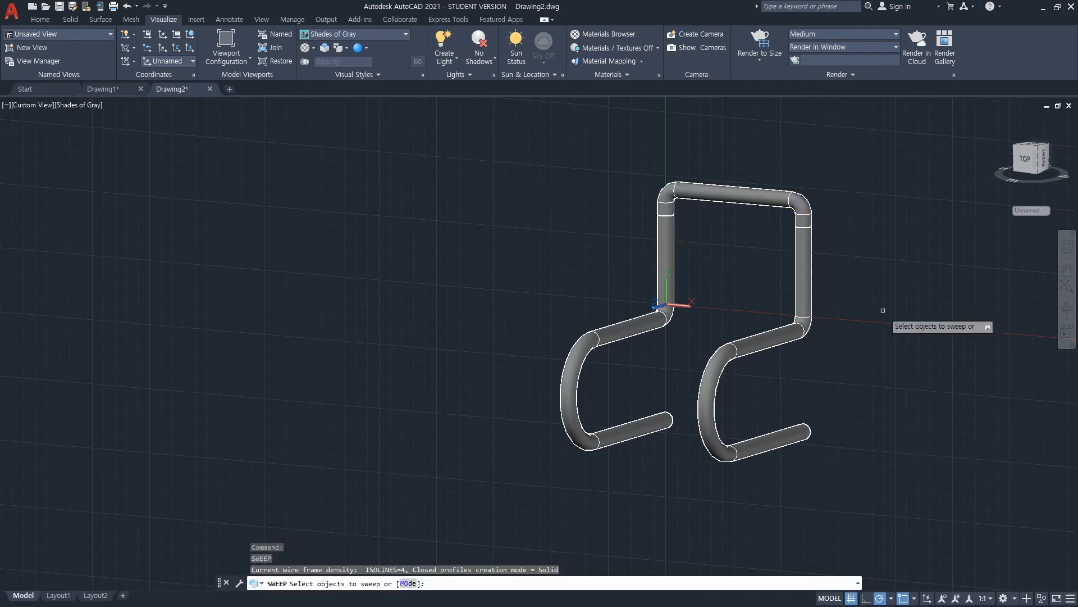
key("Escape")
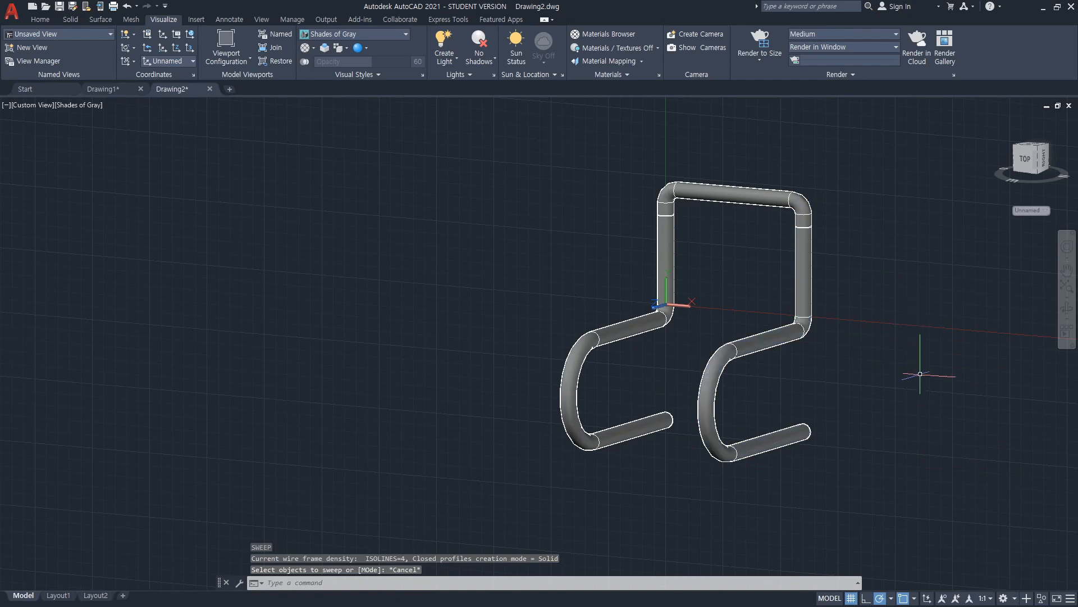
Select the copied side's tube and check where it meets the backrest tube.
left_click(796, 329)
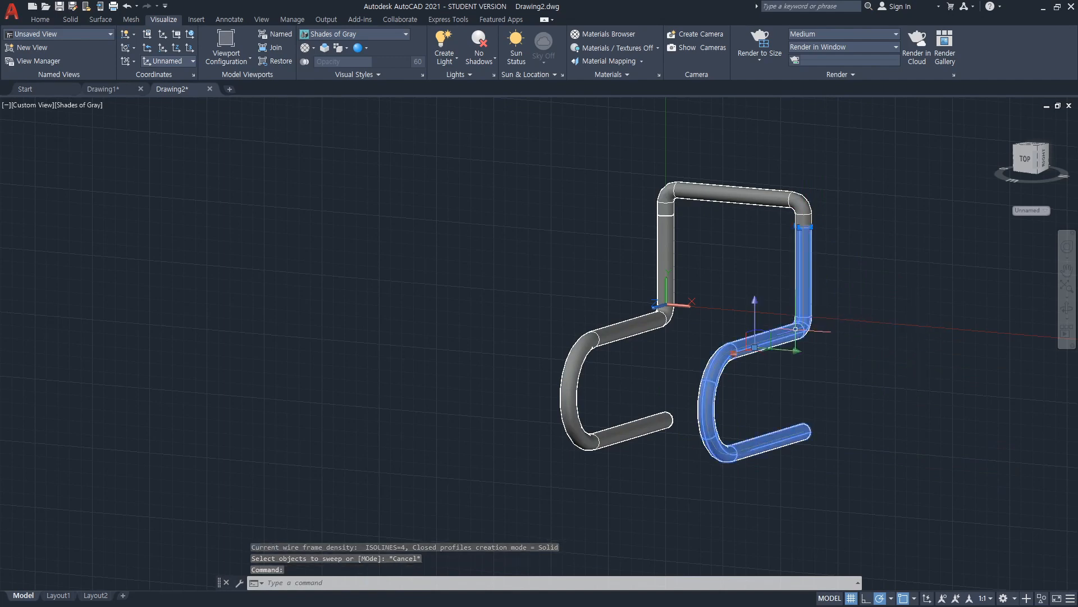
key("Escape")
key("Escape")
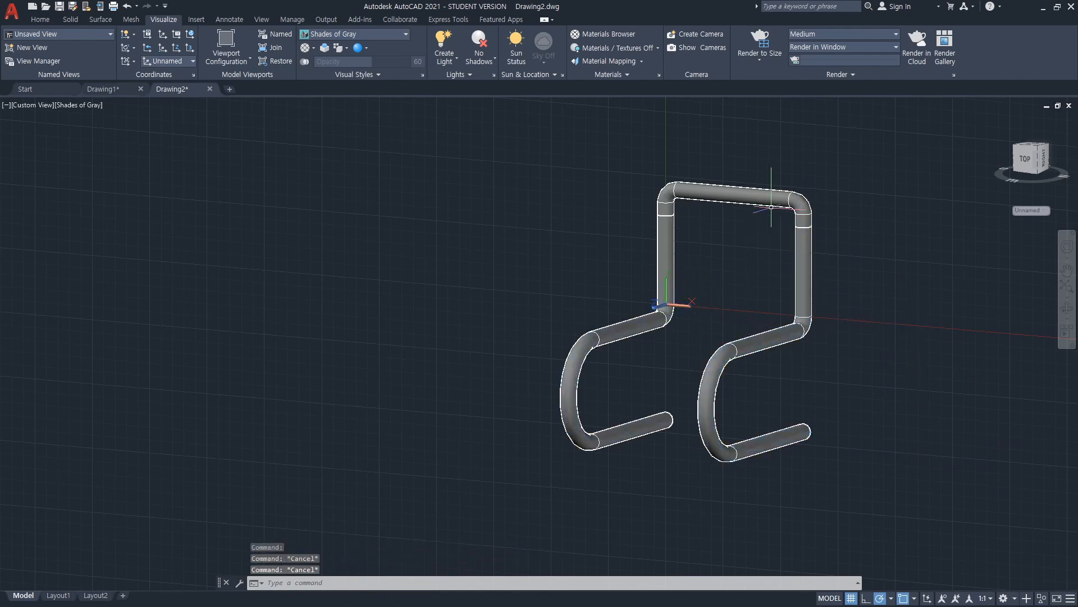
left_click_drag(786, 211, 865, 271)
key("Escape")
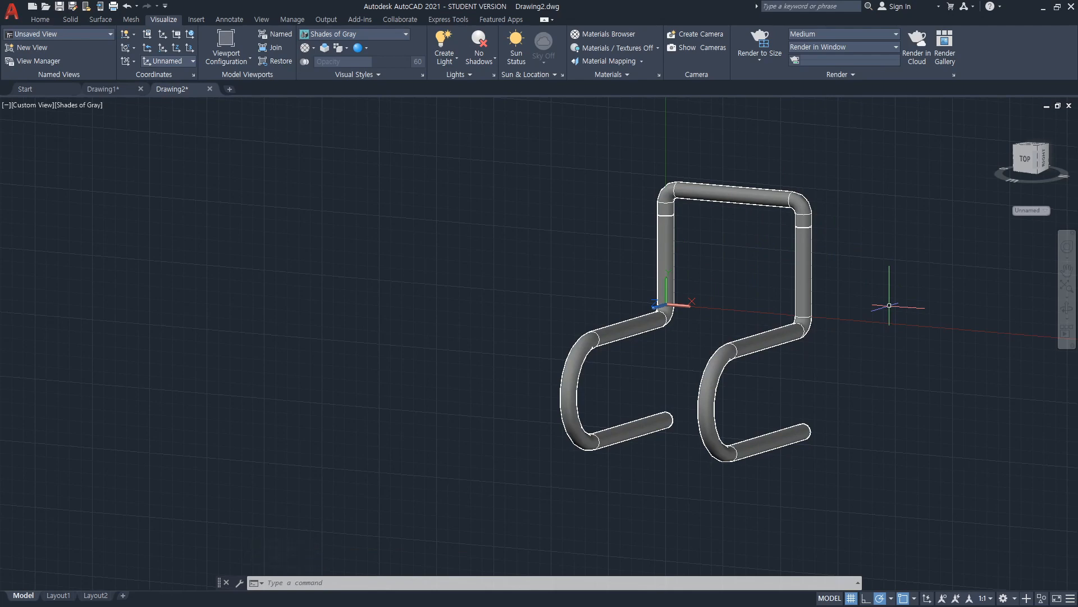
Union the two side tubes and the backrest tube into one solid and select the frame to check it.
type("union")
key("Return")
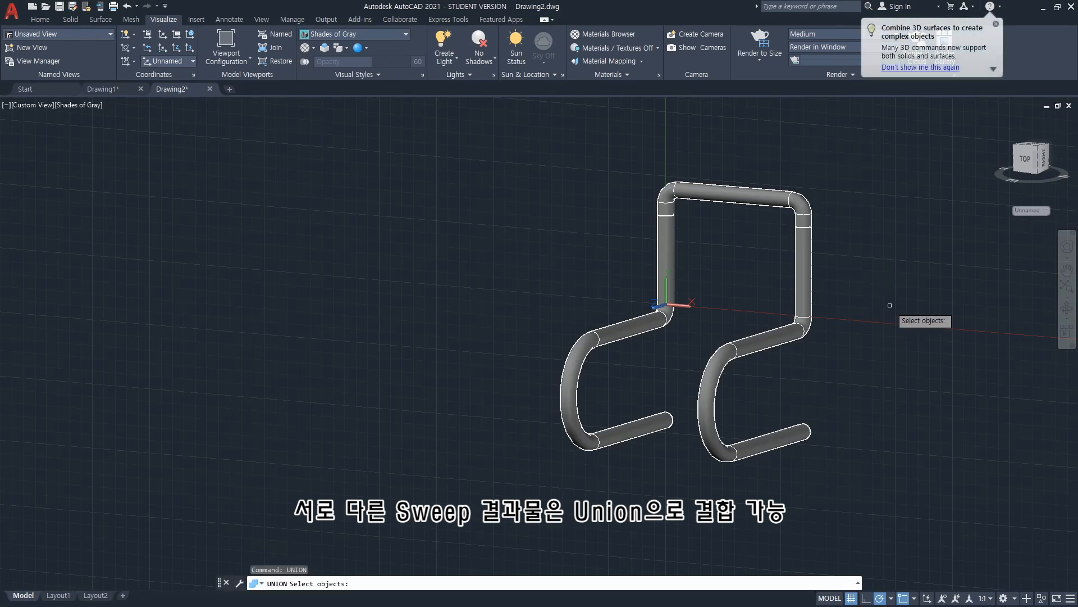
left_click(802, 327)
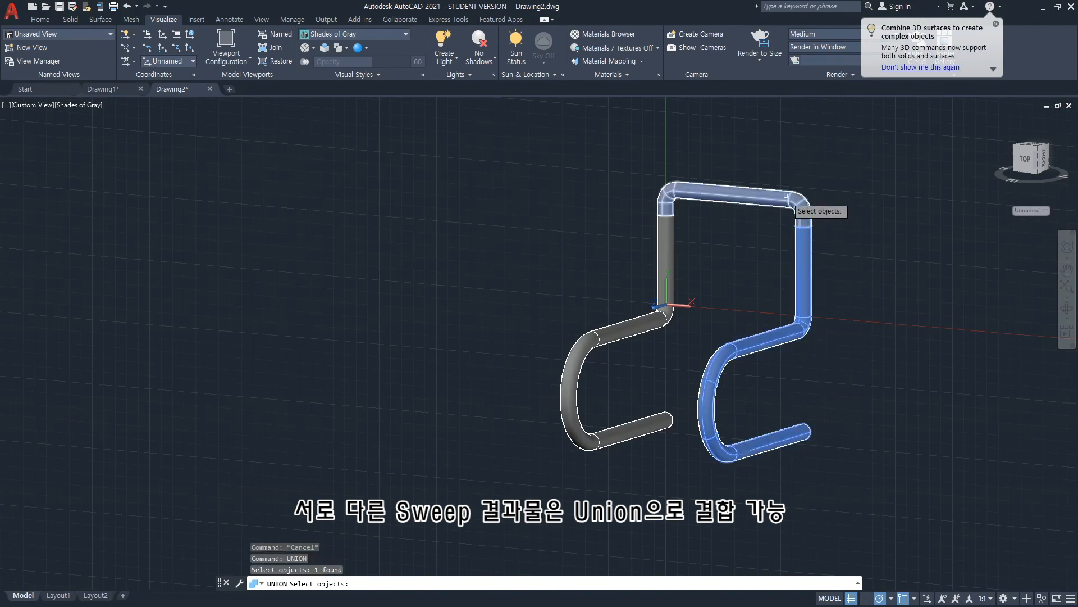
left_click(666, 247)
left_click(760, 197)
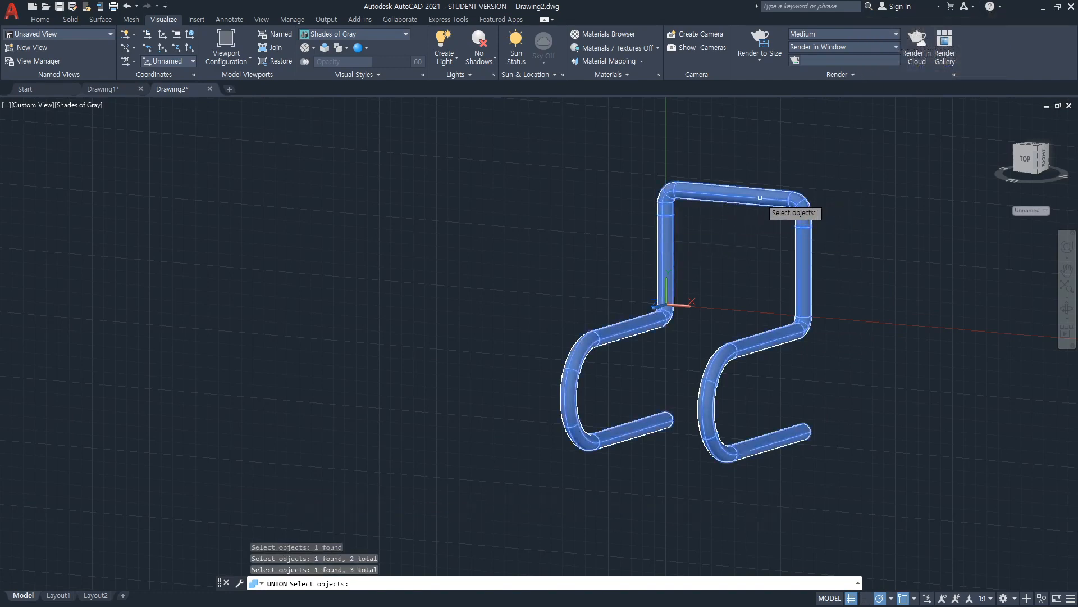
key("Return")
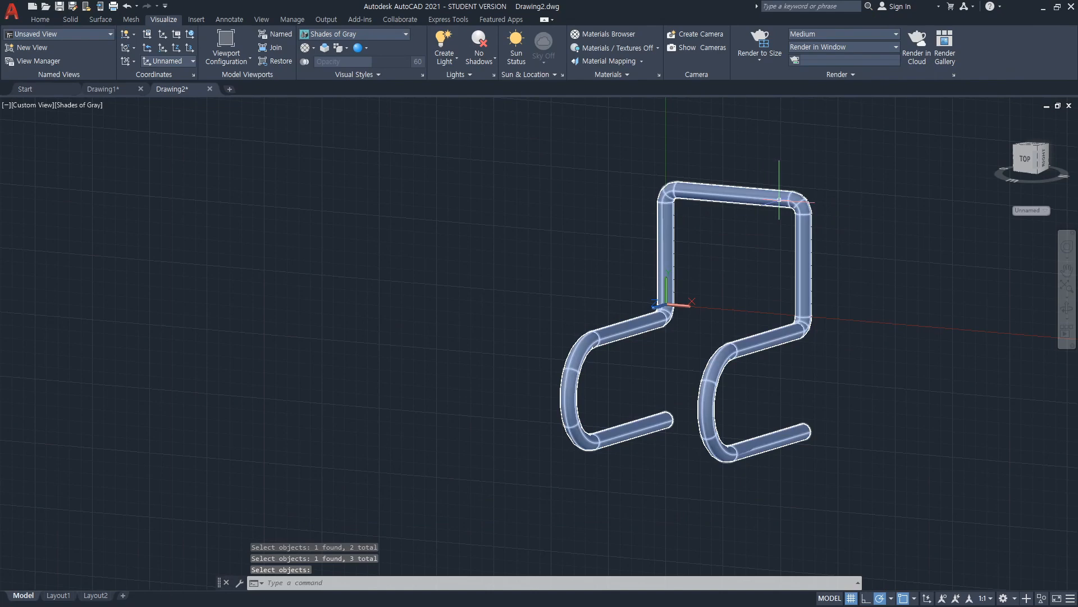
left_click(784, 200)
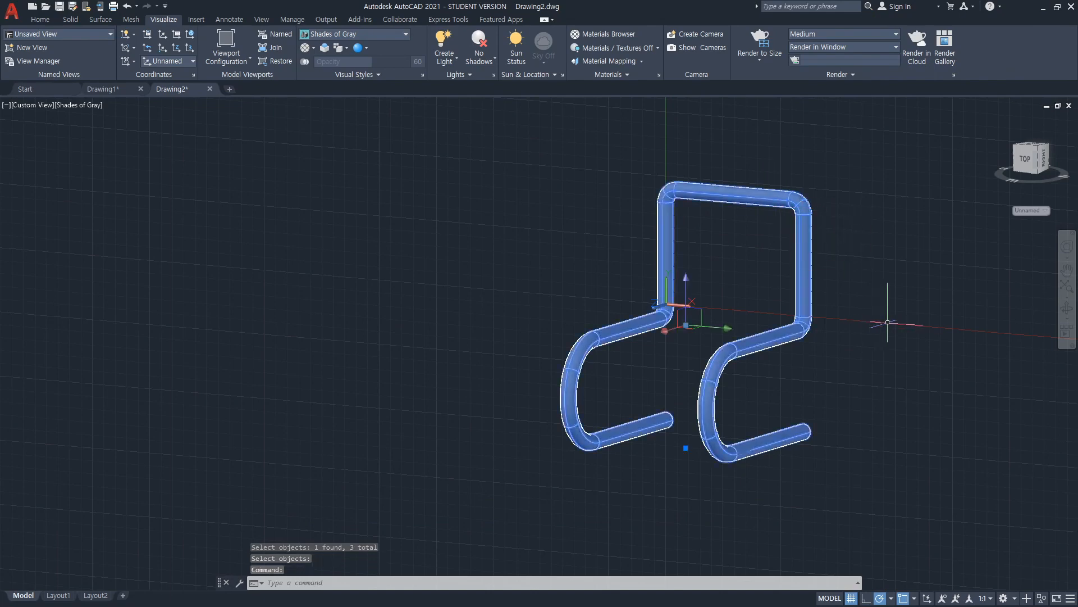
key("Escape")
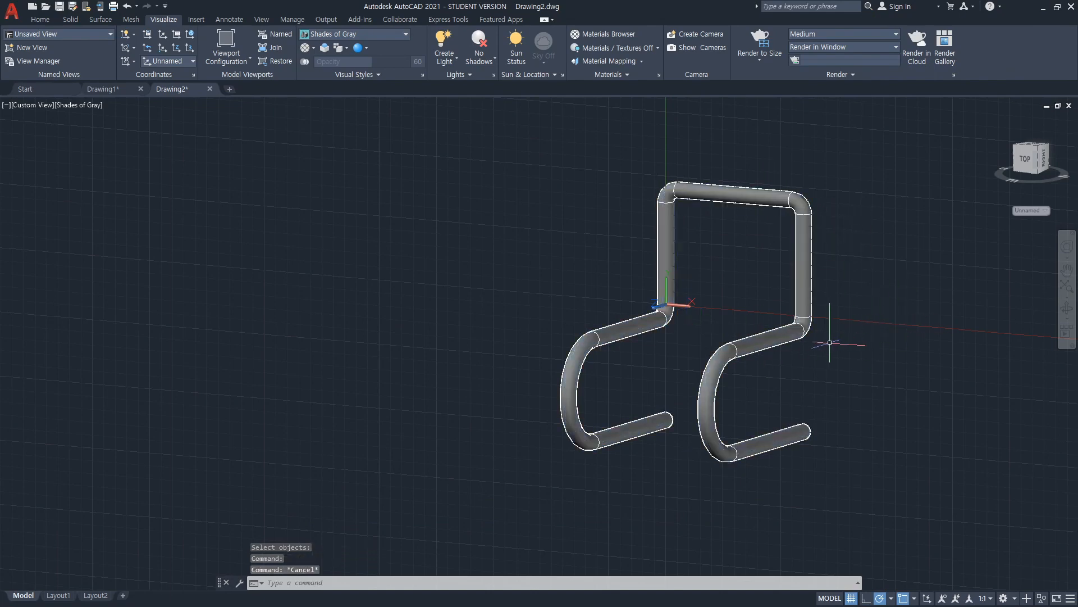
Draw a rectangle between the backrest uprights, from one upright's upper end to the other's lower end.
type("3dorbit")
key("Return")
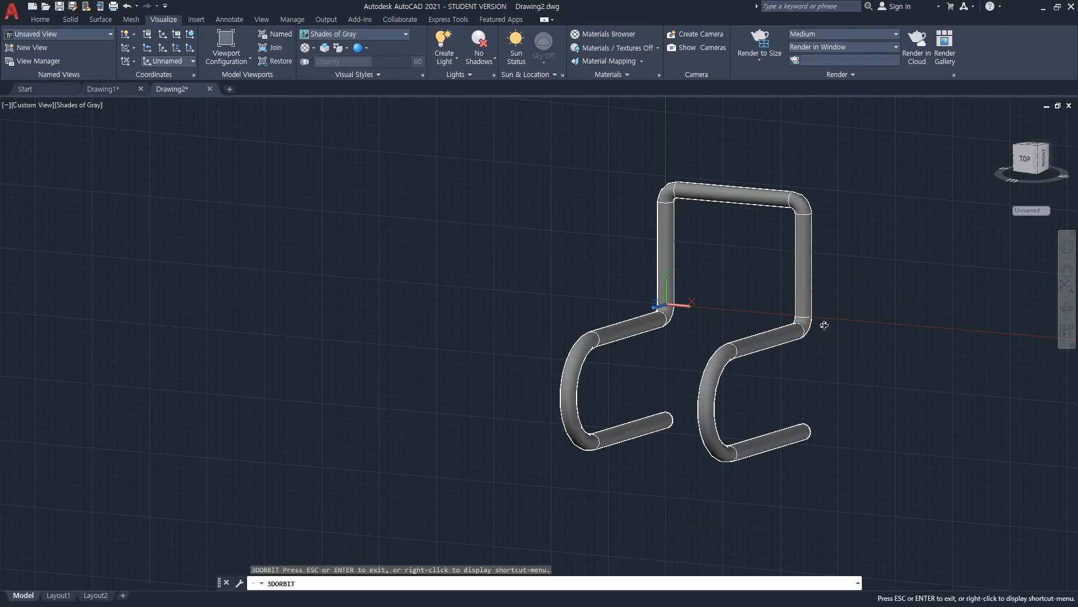
left_click_drag(824, 325, 854, 396)
left_click_drag(907, 376, 853, 386)
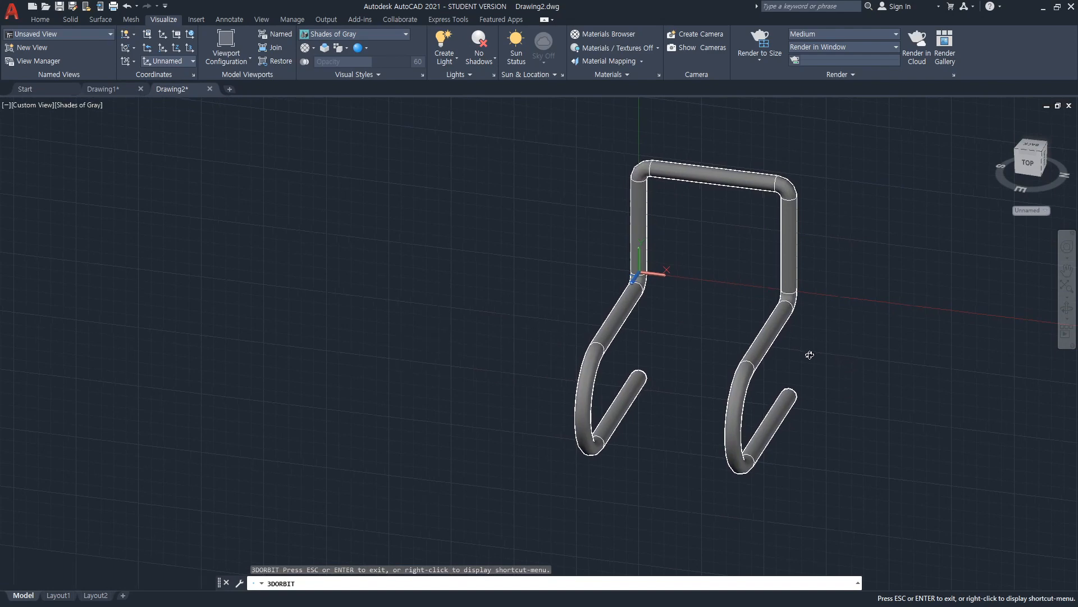
left_click_drag(808, 354, 829, 310)
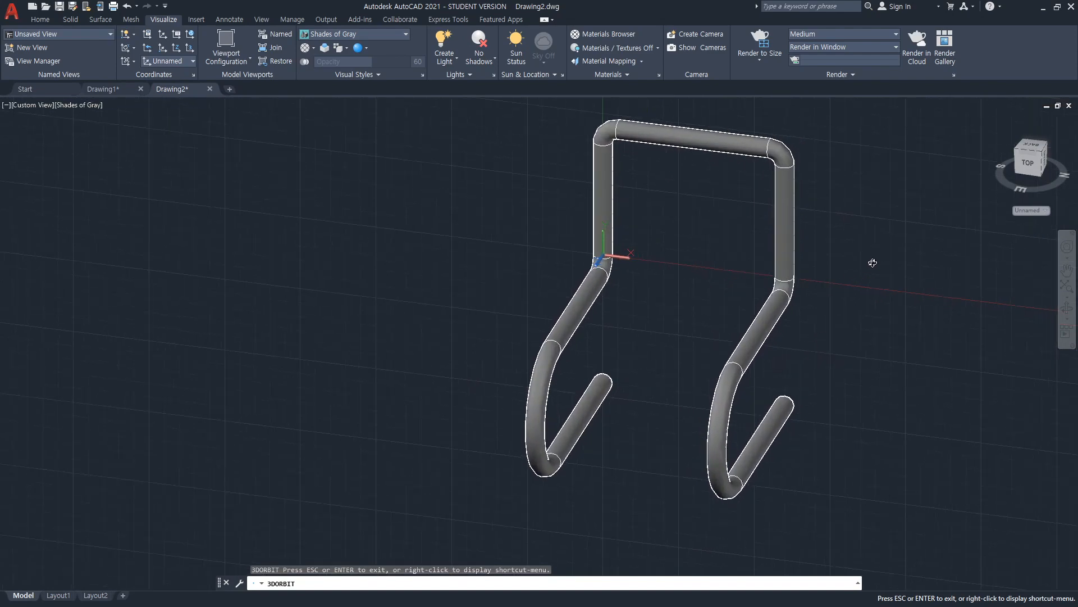
key("Escape")
type("recl")
key("Escape")
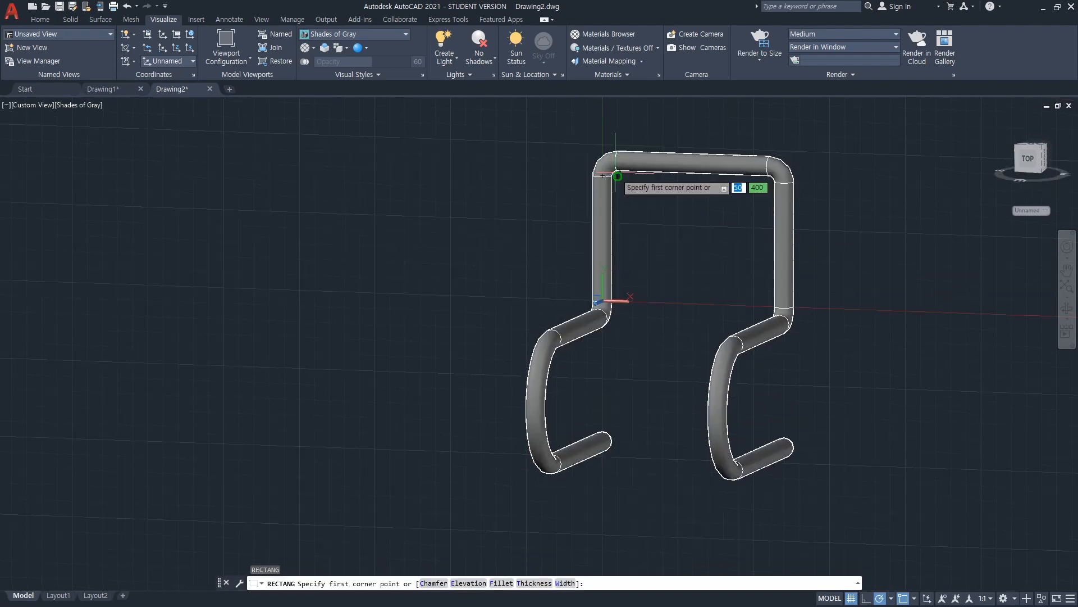
left_click(616, 175)
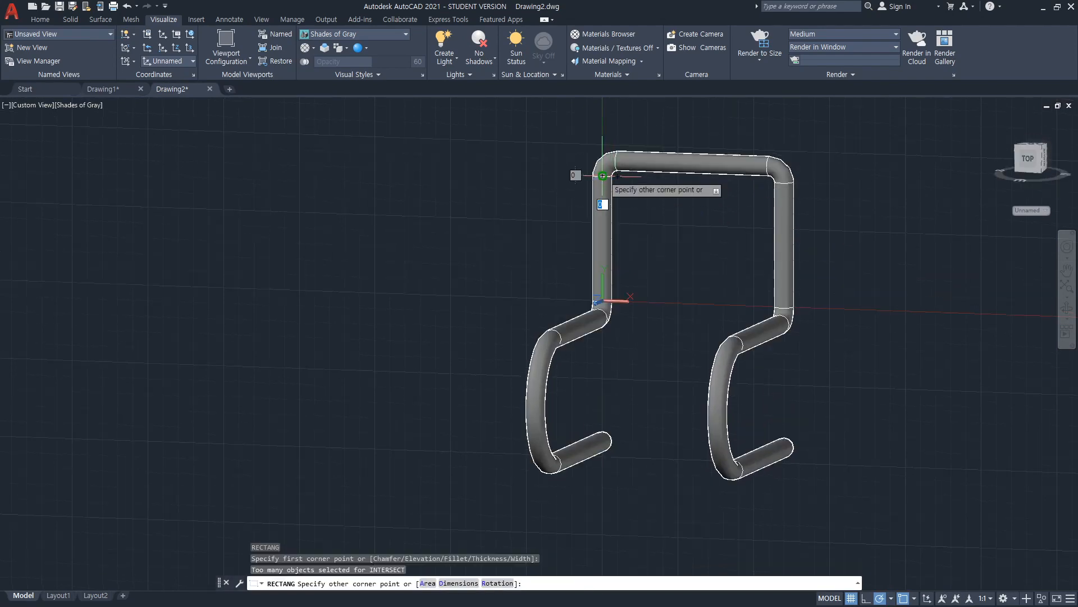
left_click(785, 307)
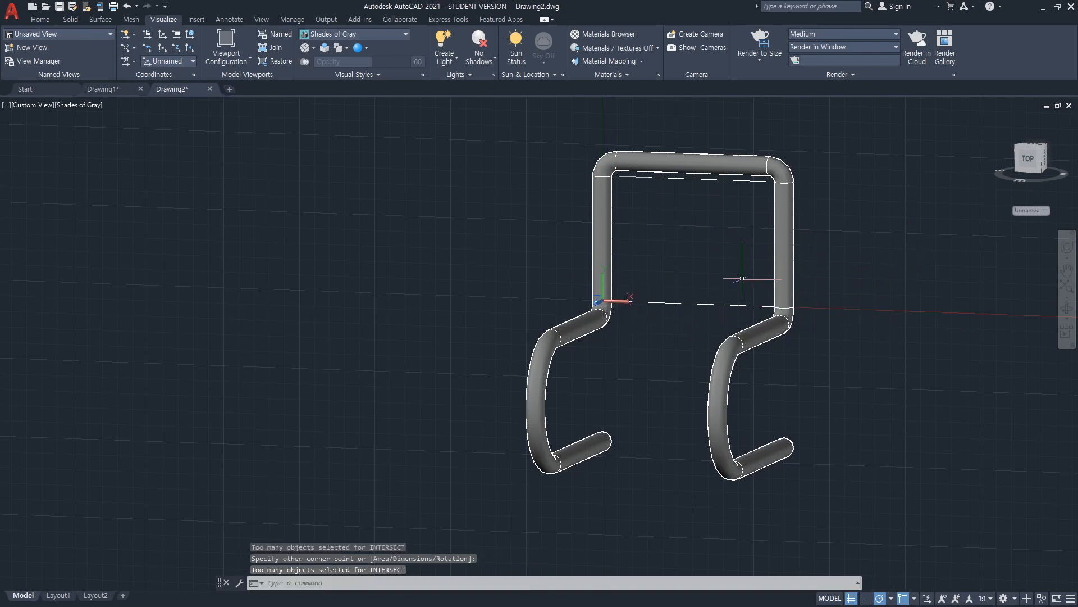
Extrude the rectangle between the uprights into a thin backrest panel.
type("extru")
key("Return")
left_click(745, 304)
key("Return")
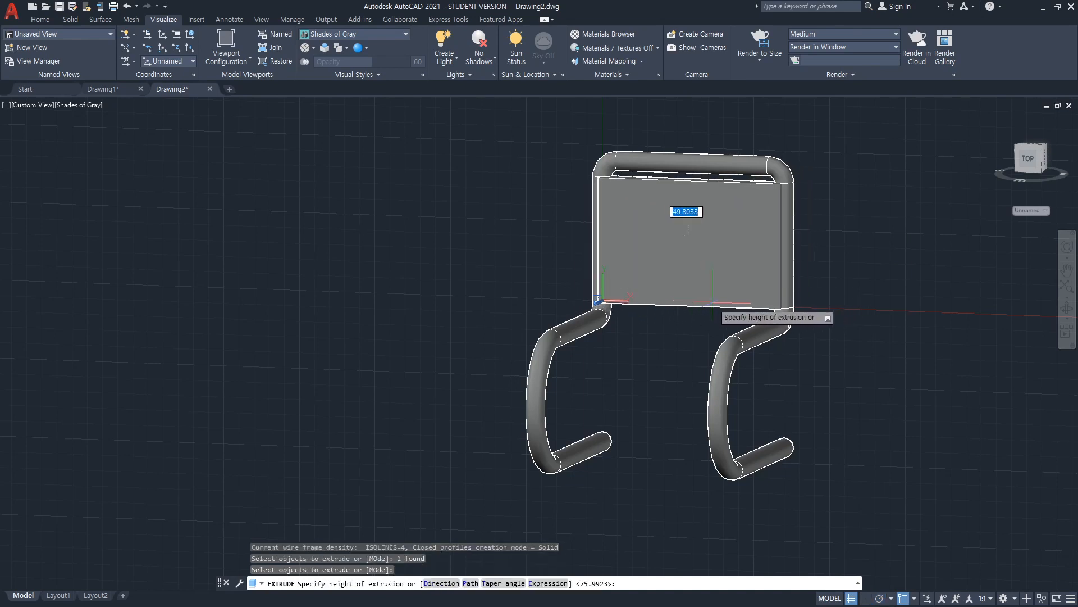
key("Escape")
Set a three-point UCS on the seat plane: origin at the original side tube's front bend, X toward the other tube's bend, Y toward the backrest.
type("or")
key("Return")
left_click_drag(921, 301, 799, 358)
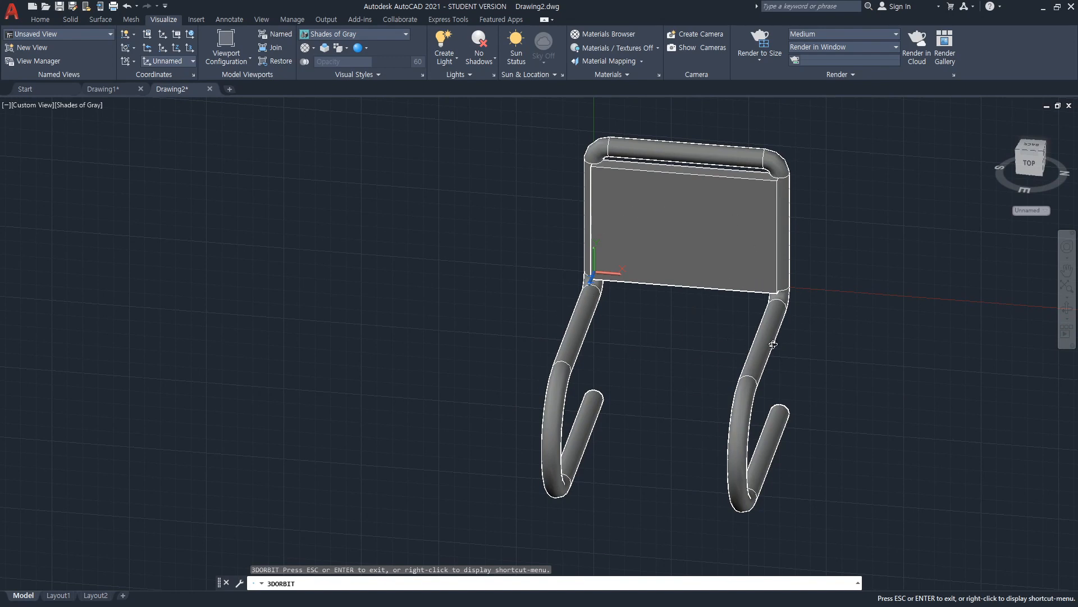
key("Escape")
type("ucs")
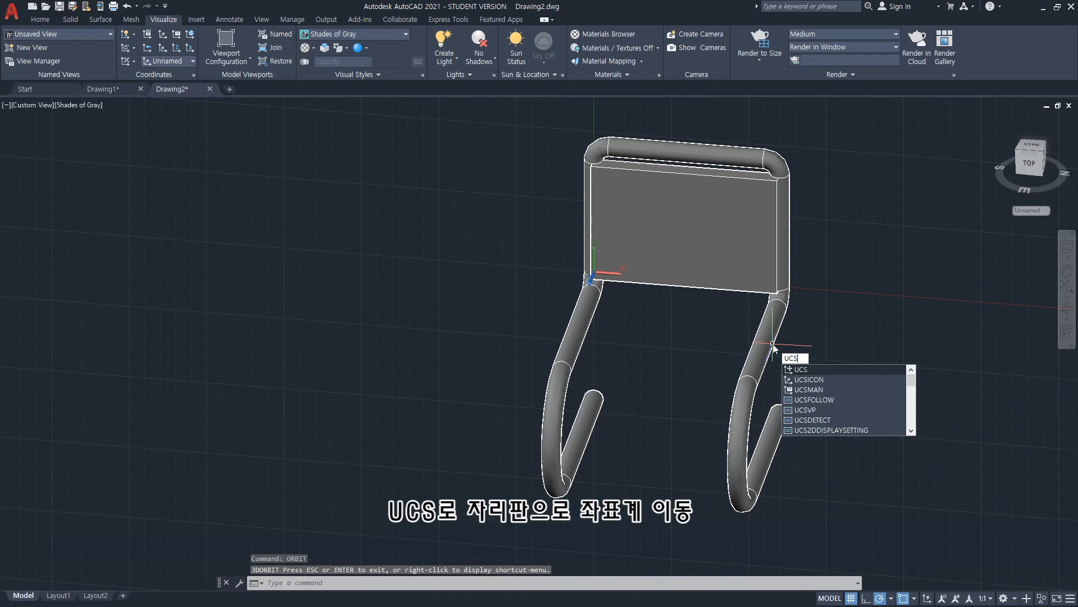
key("Return")
type("3p")
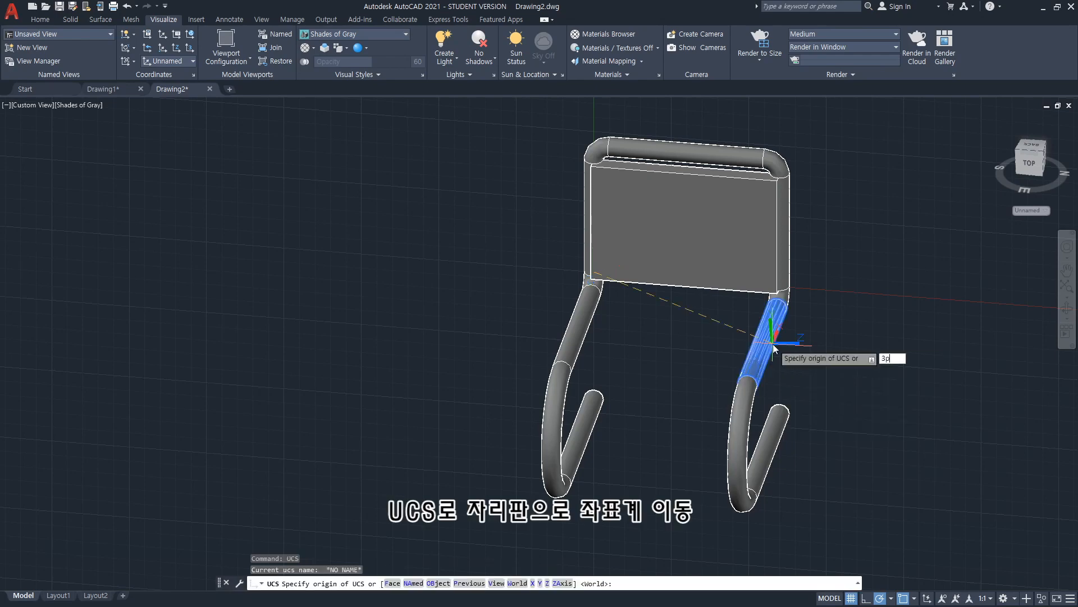
key("Return")
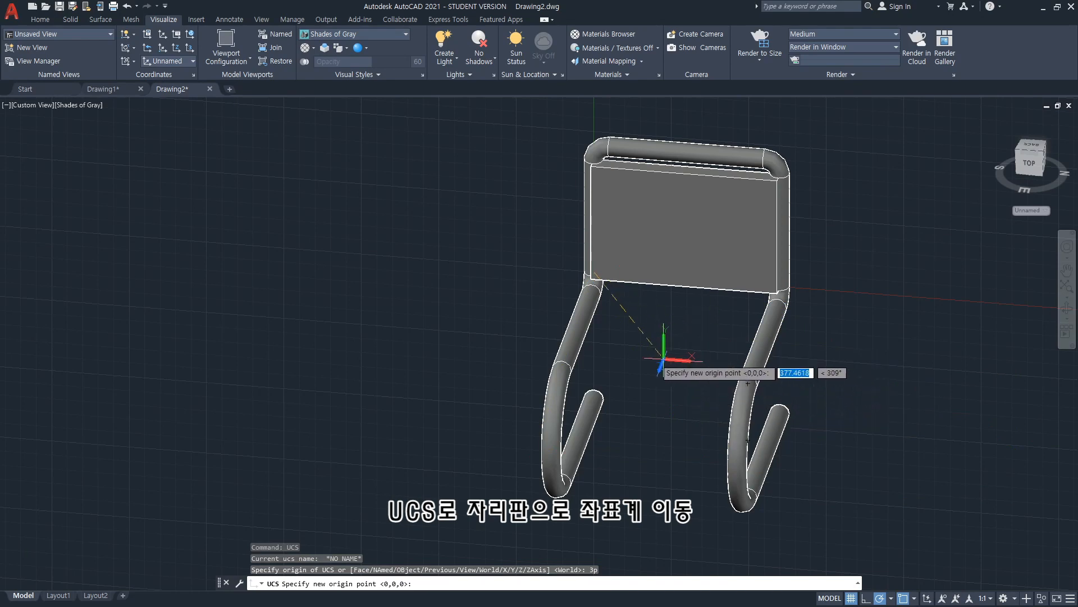
left_click(562, 371)
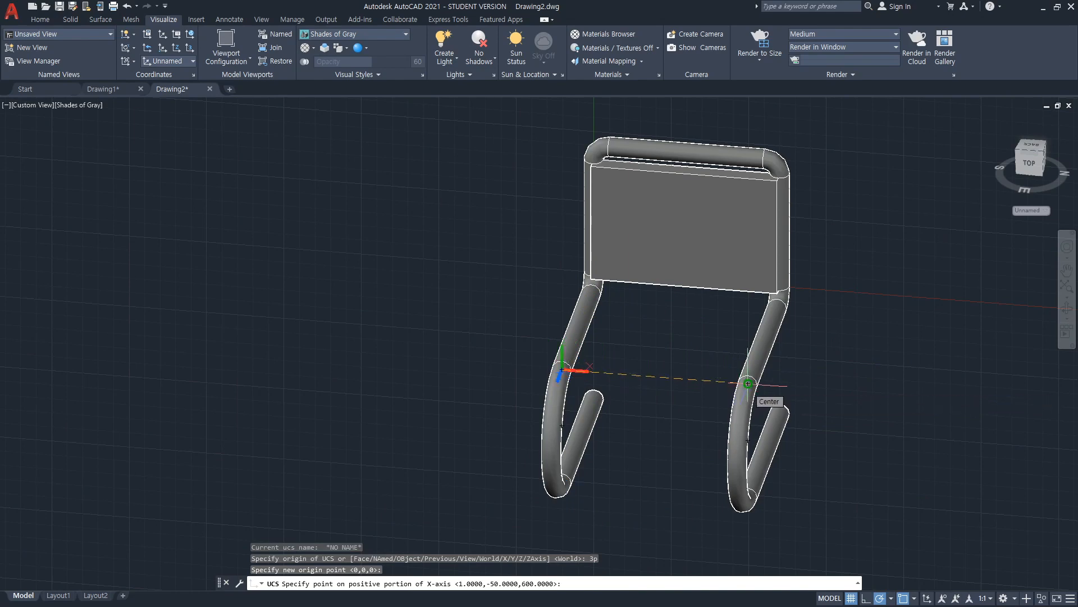
left_click(747, 384)
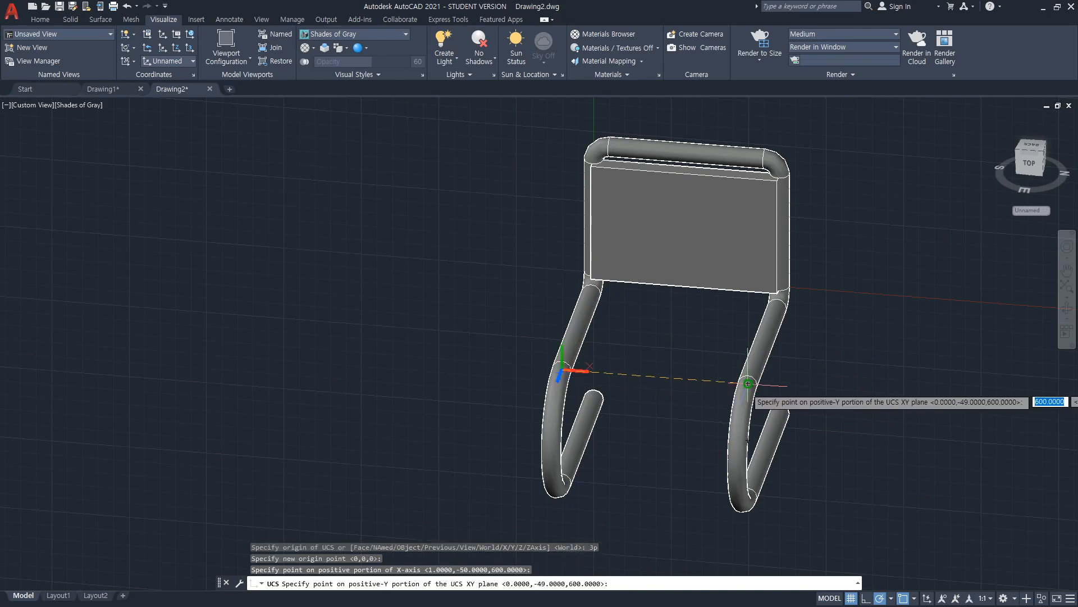
left_click(591, 292)
key("Escape")
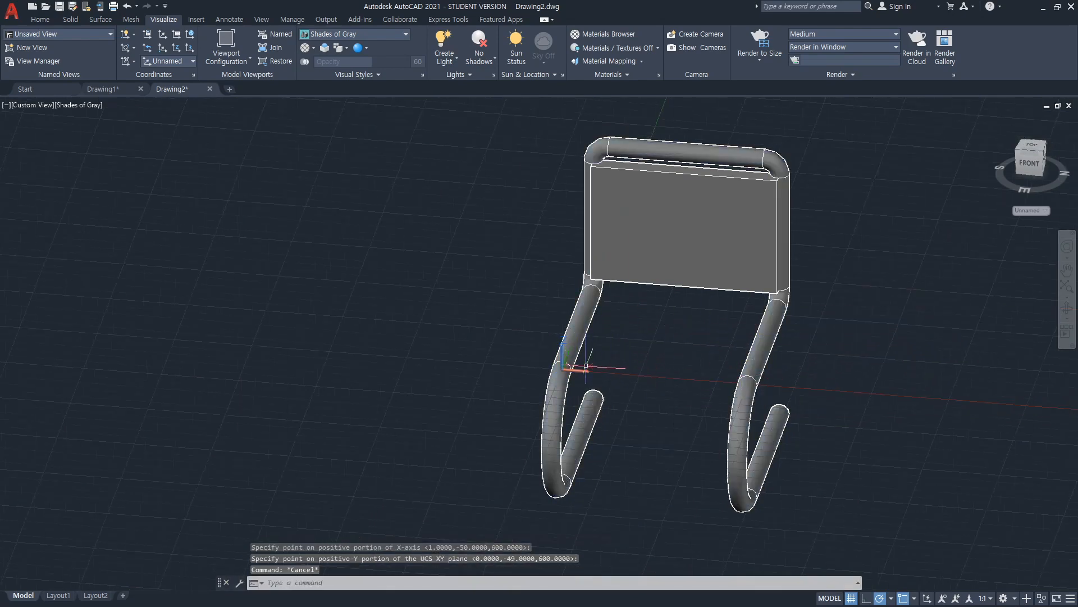
Draw a rectangle between the side tubes on the seat plane, from the UCS origin to the other tube's rear bend below the backrest.
type("or")
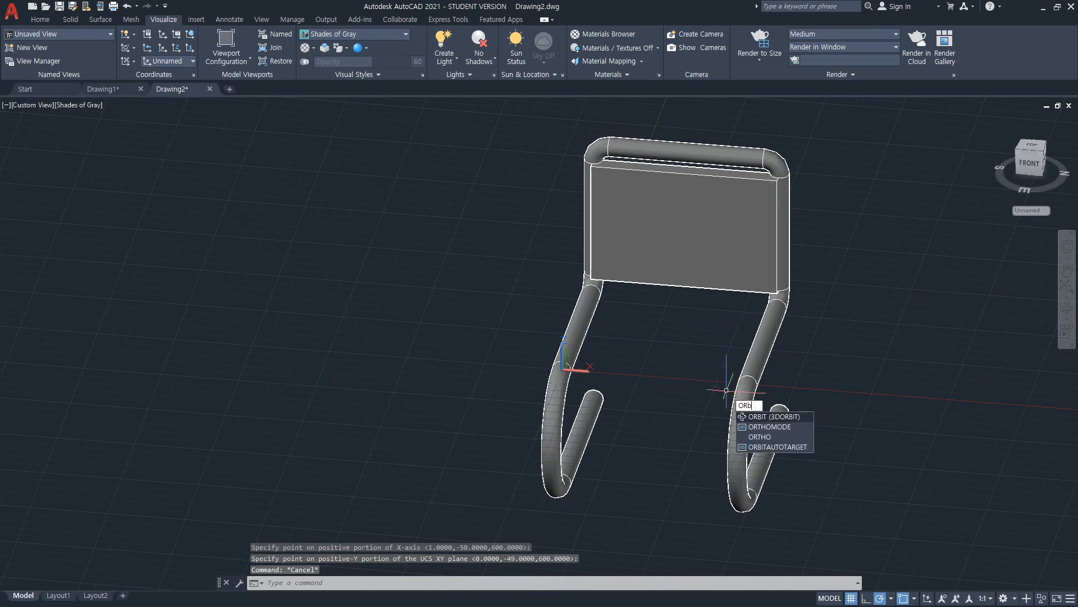
key("Return")
left_click_drag(718, 388, 725, 418)
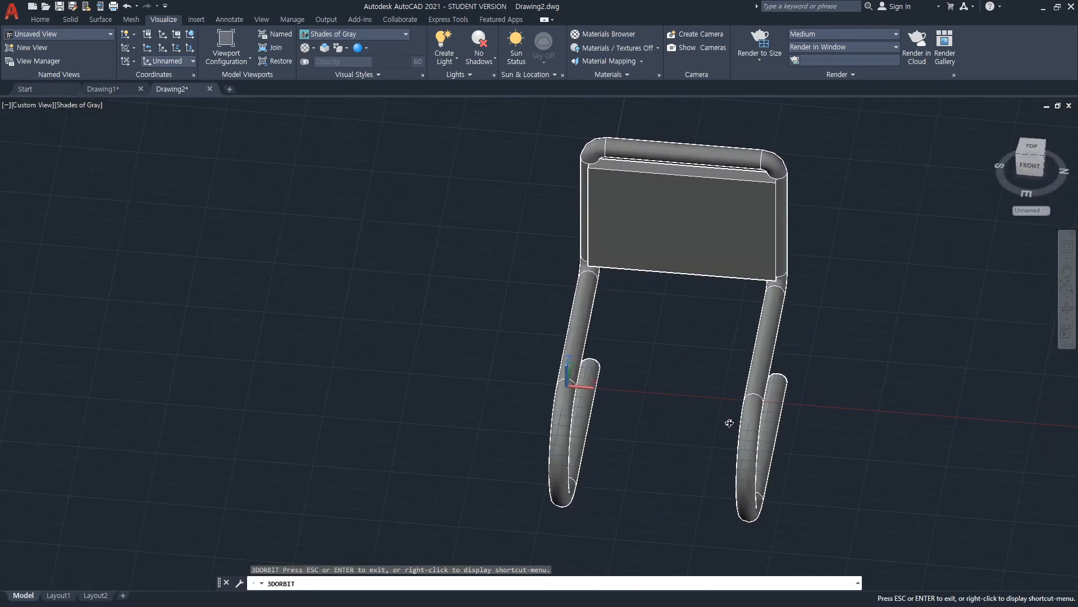
key("Escape")
type("rec")
key("Return")
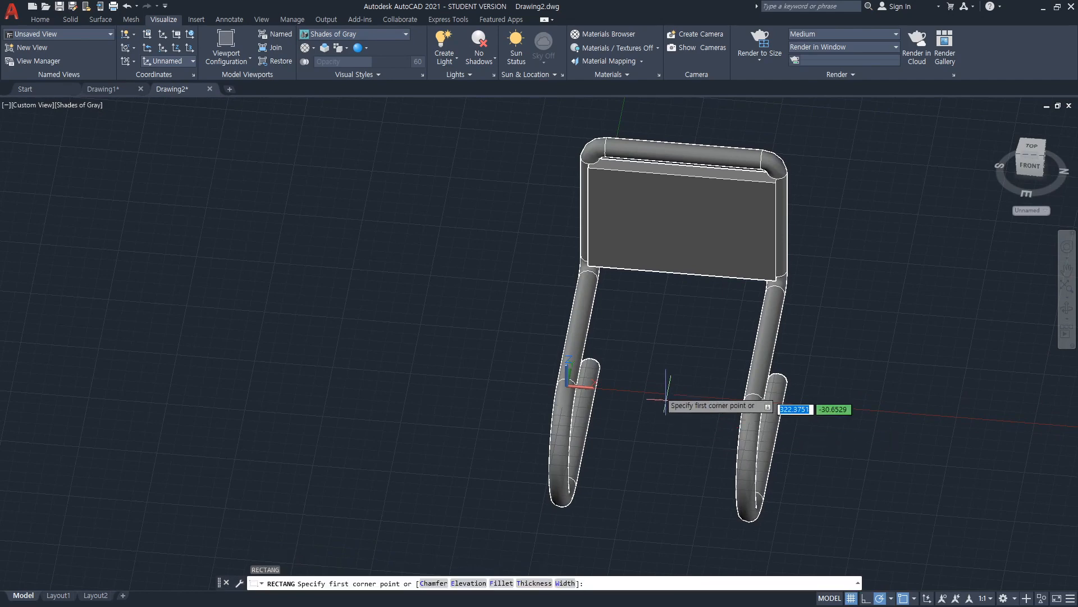
left_click(566, 385)
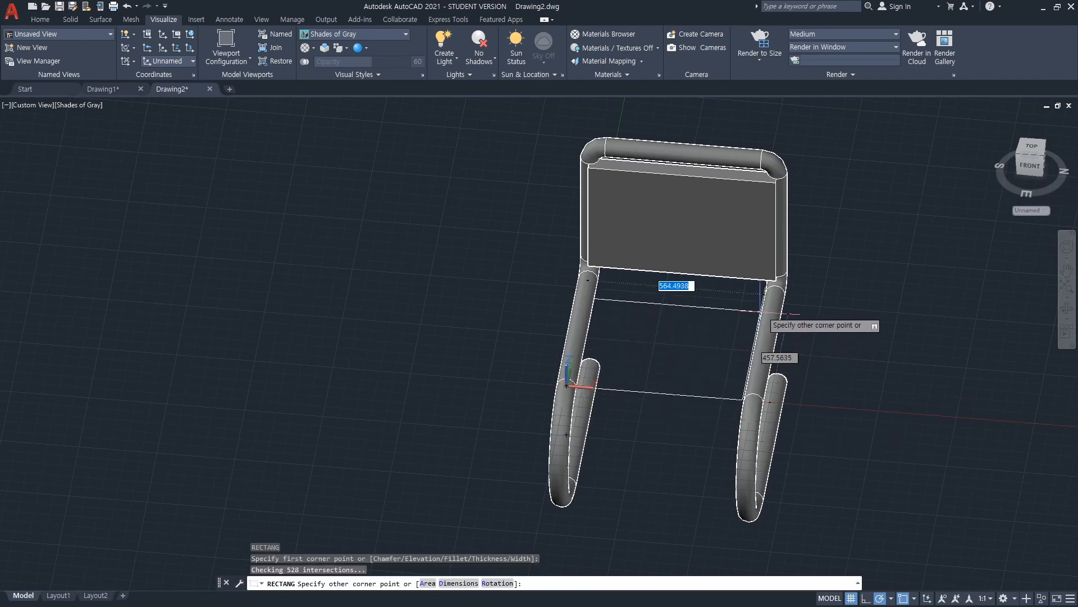
left_click(775, 289)
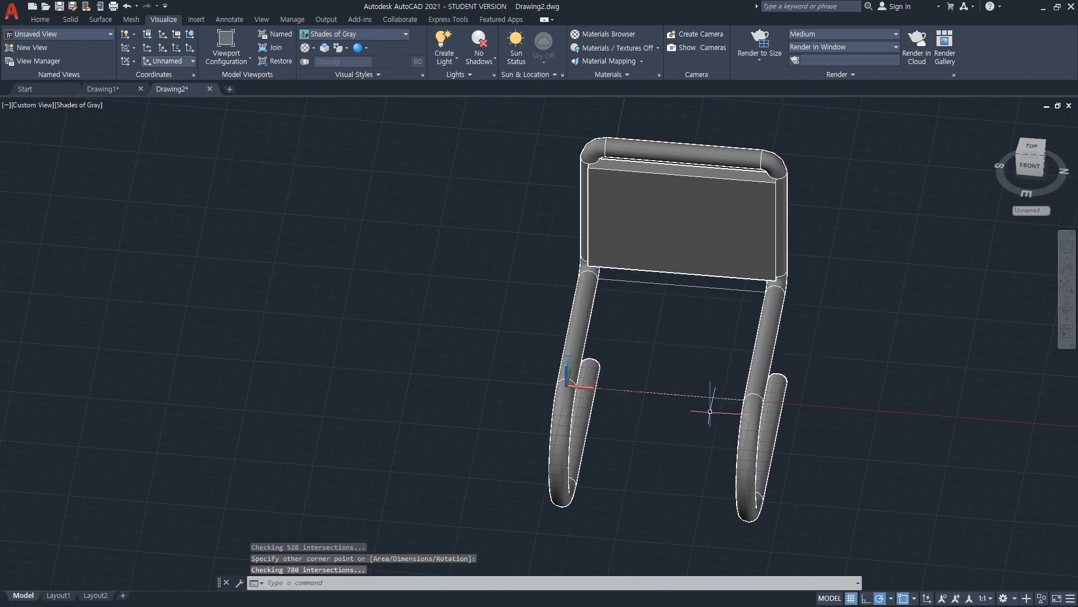
key("Escape")
Extrude the rectangle between the side tubes upward into a thin seat panel.
type("extru")
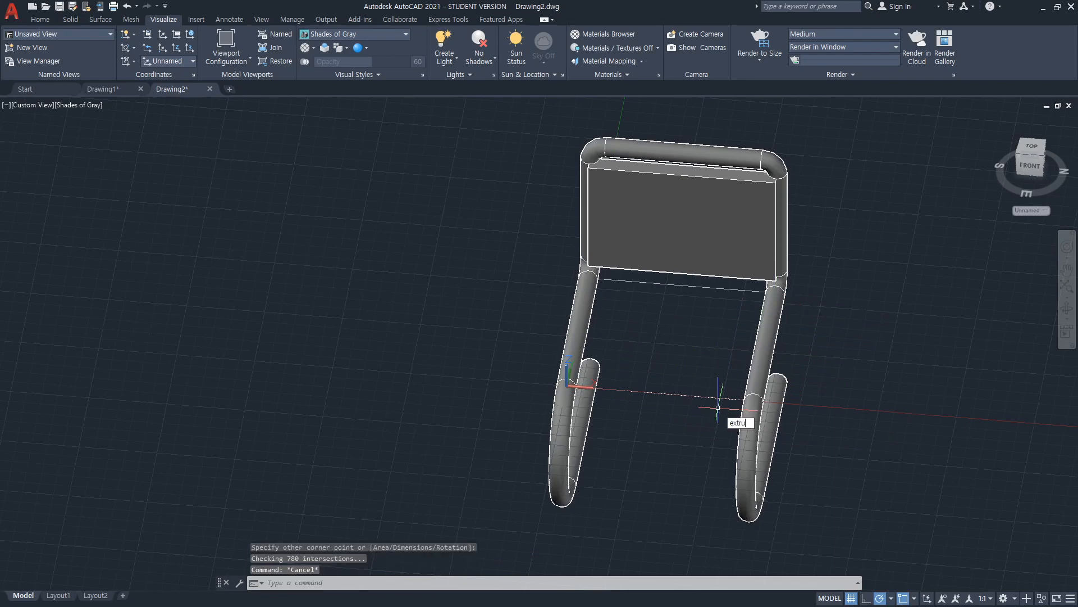
type("de")
key("Return")
left_click(706, 397)
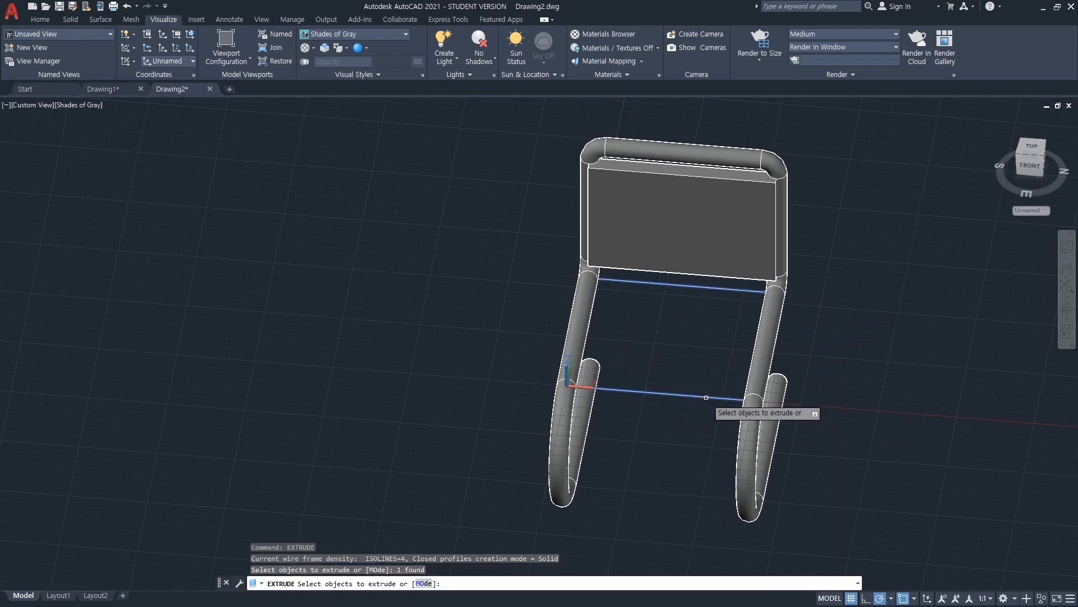
key("Return")
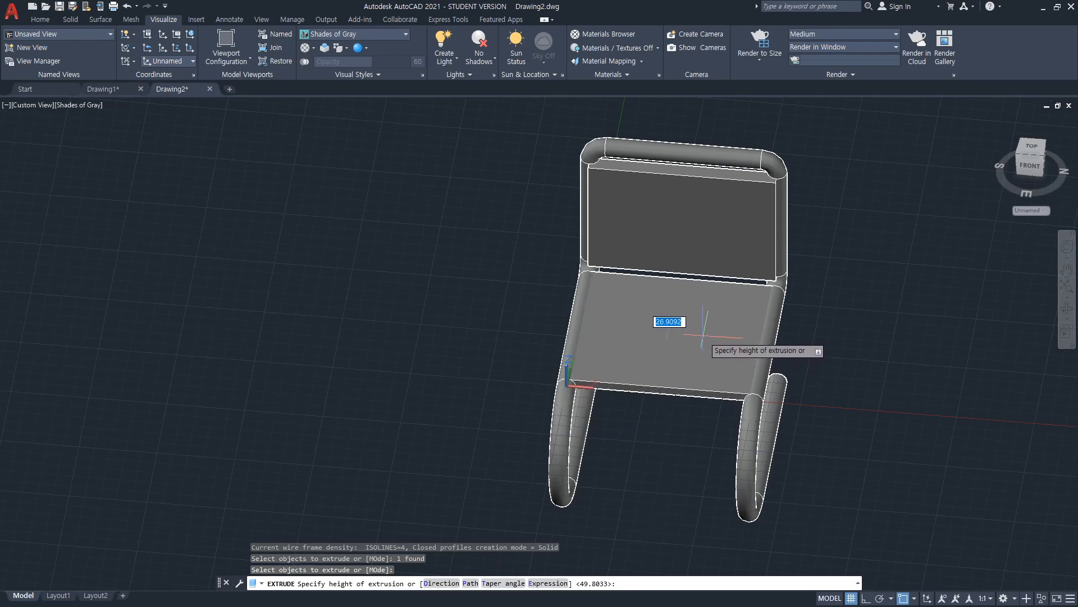
key("Escape")
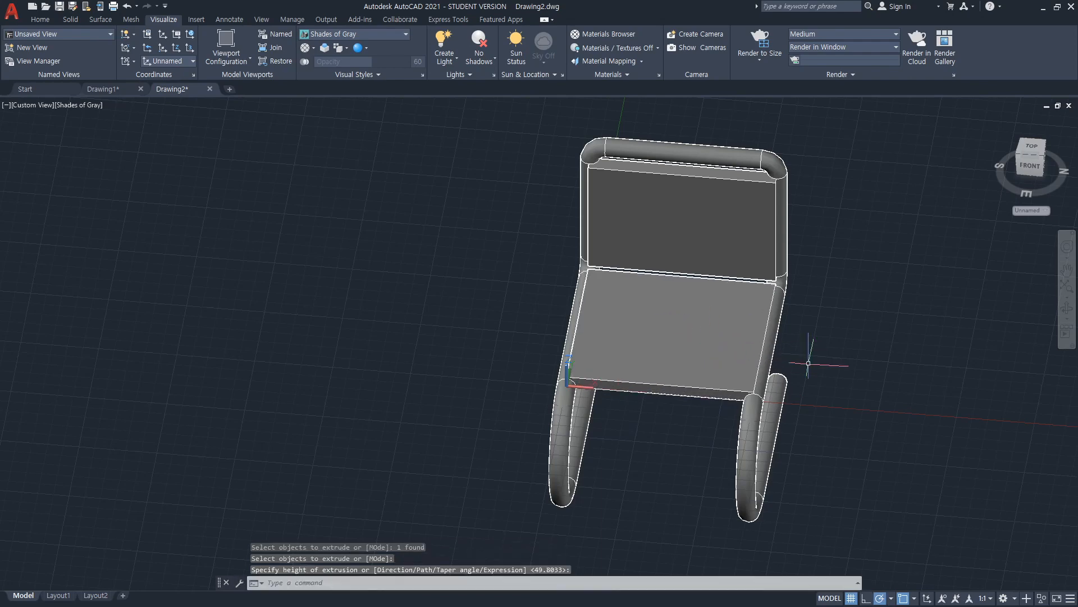
Orbit around the chair to examine the seat, backrest panel and tube frame from the front and side.
type("or")
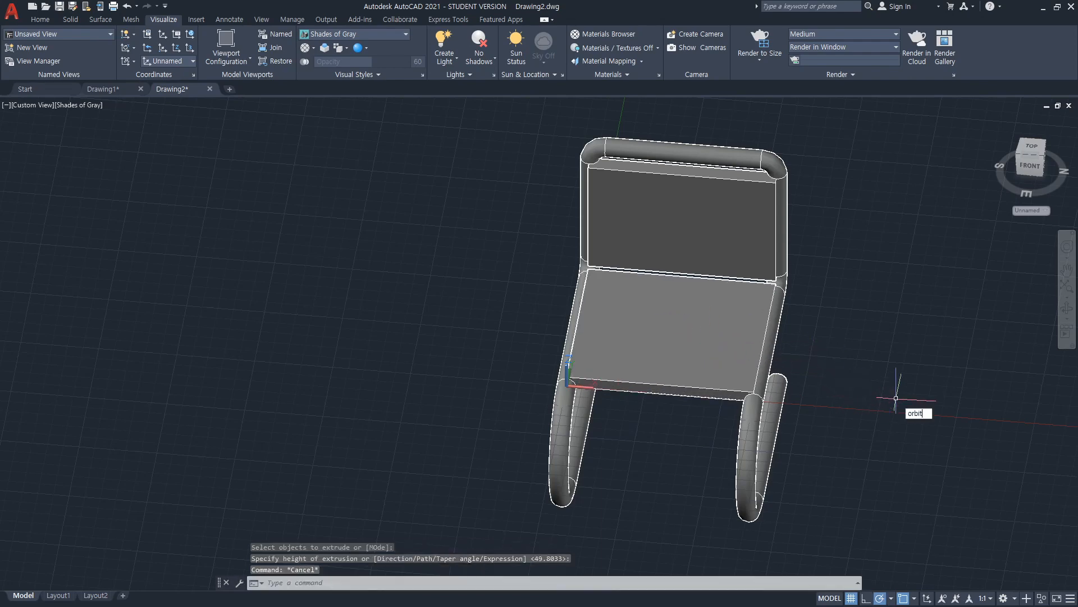
type("bit")
key("Return")
mouse_move(898, 402)
left_mouse_down()
mouse_move(882, 421)
mouse_move(800, 347)
mouse_move(860, 292)
mouse_move(868, 363)
mouse_move(844, 385)
left_mouse_up()
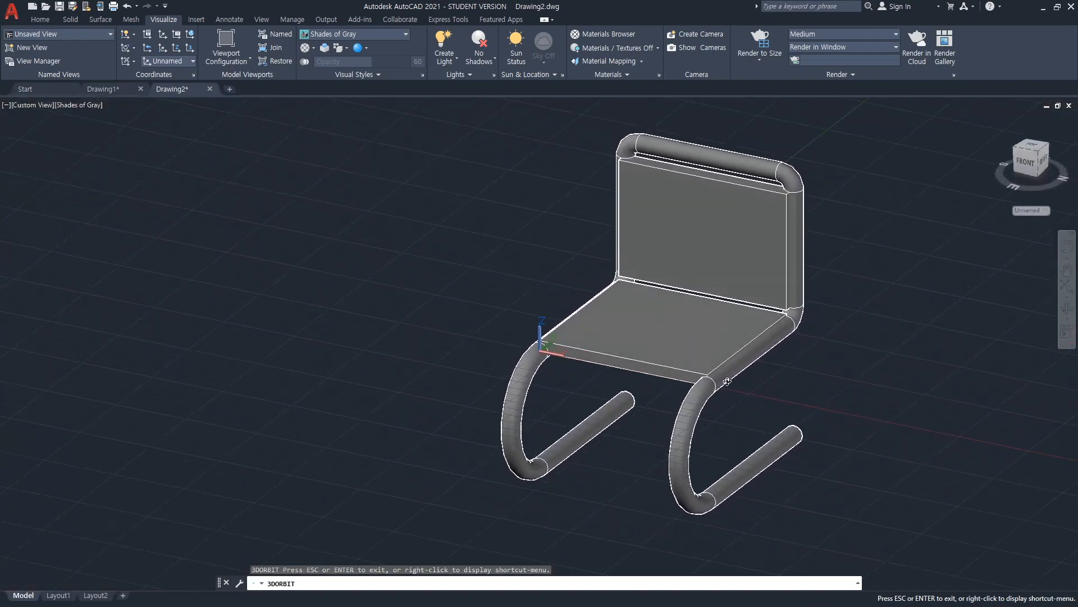
mouse_move(834, 363)
left_mouse_down()
mouse_move(869, 439)
mouse_move(833, 472)
mouse_move(860, 394)
mouse_move(874, 381)
mouse_move(877, 389)
left_mouse_up()
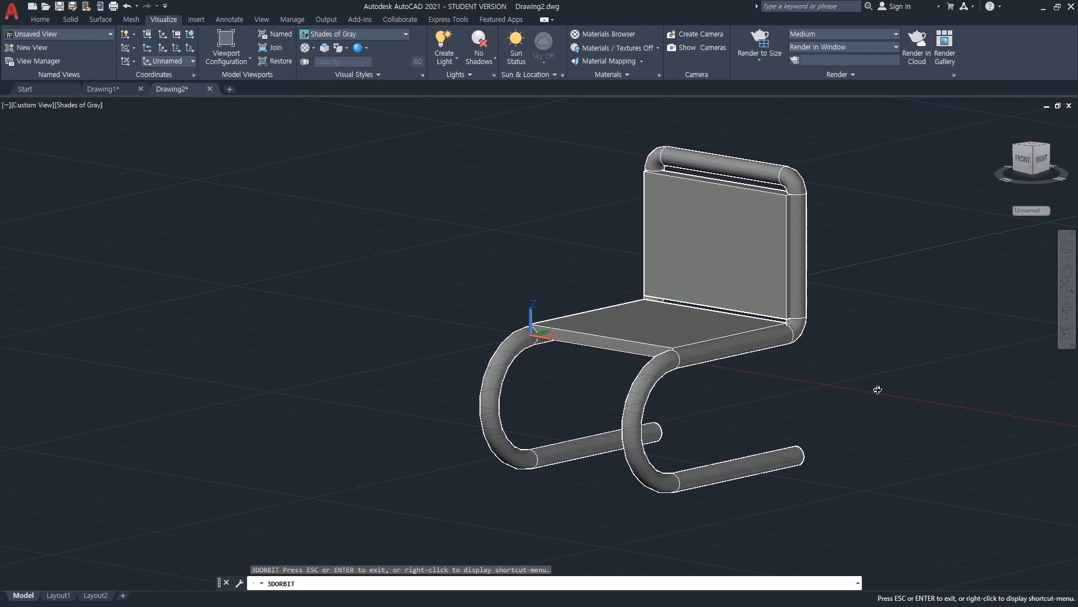